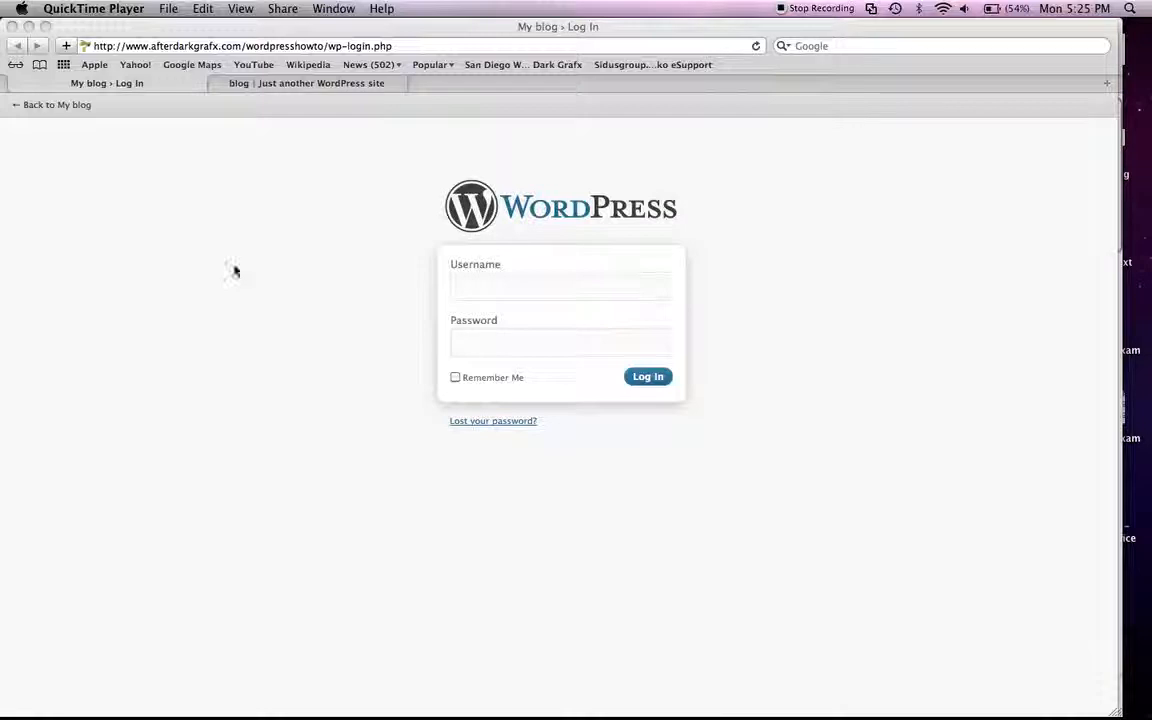
Step: View the blog's public home page from the header down to the footer
left_click(307, 84)
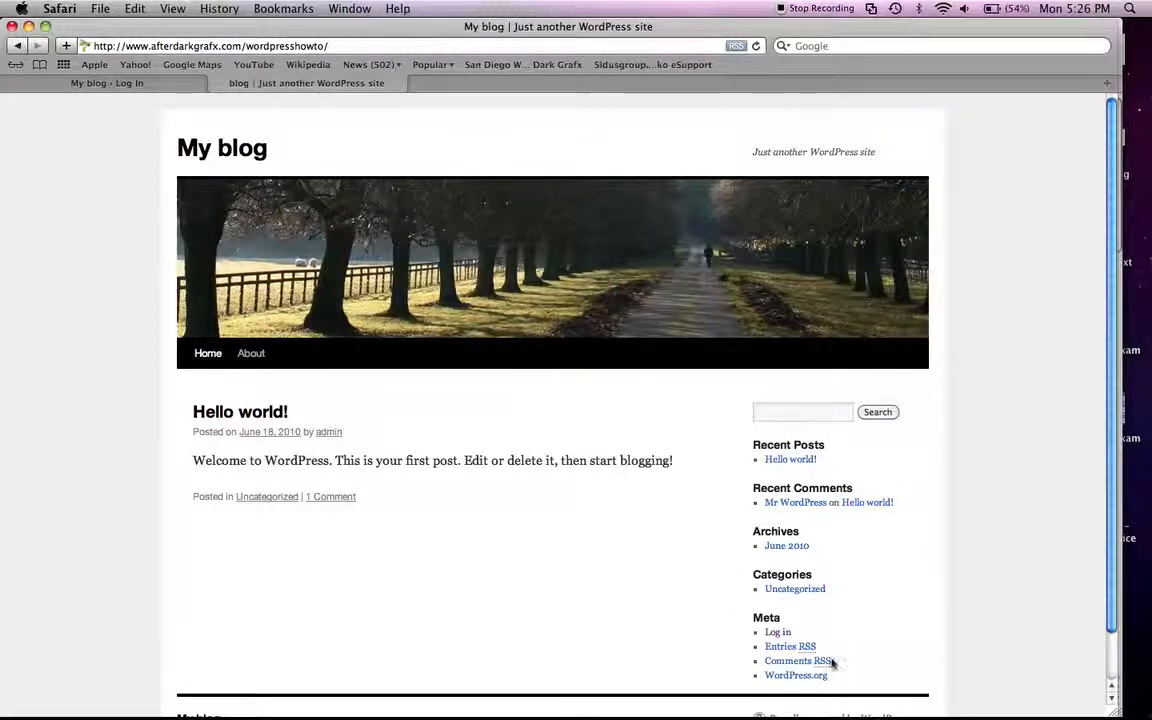
scroll(928, 529, "down", 2)
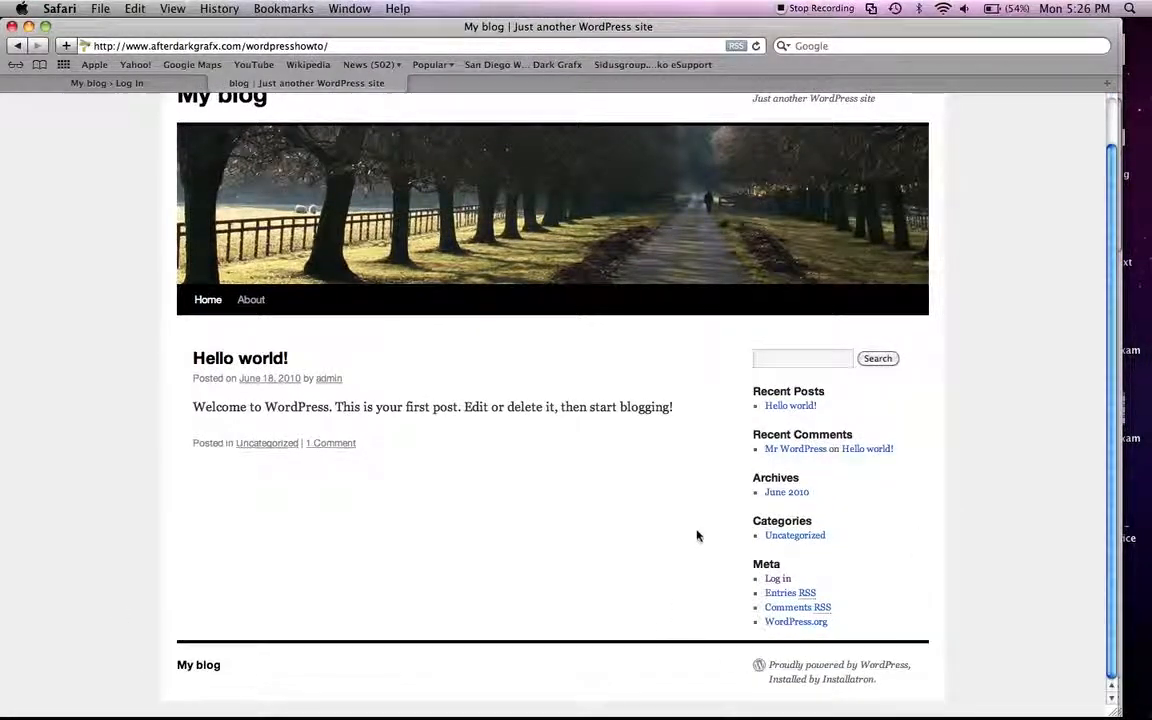
scroll(671, 537, "up", 2)
scroll(671, 537, "down", 2)
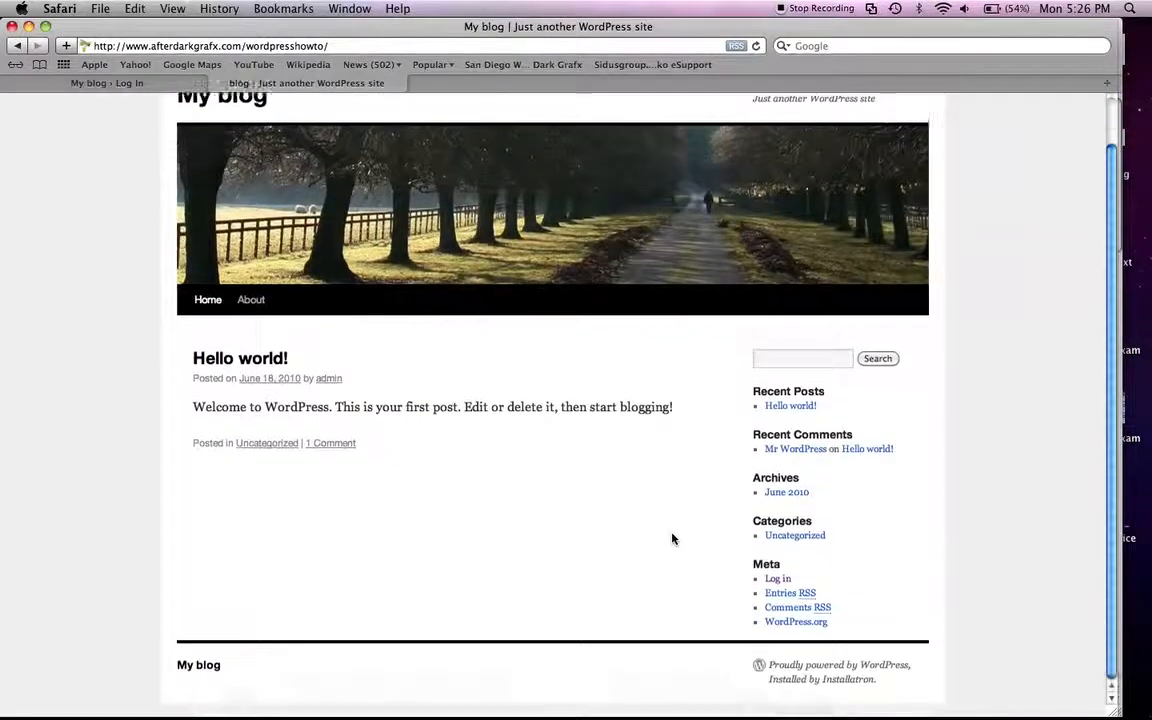
scroll(668, 538, "up", 2)
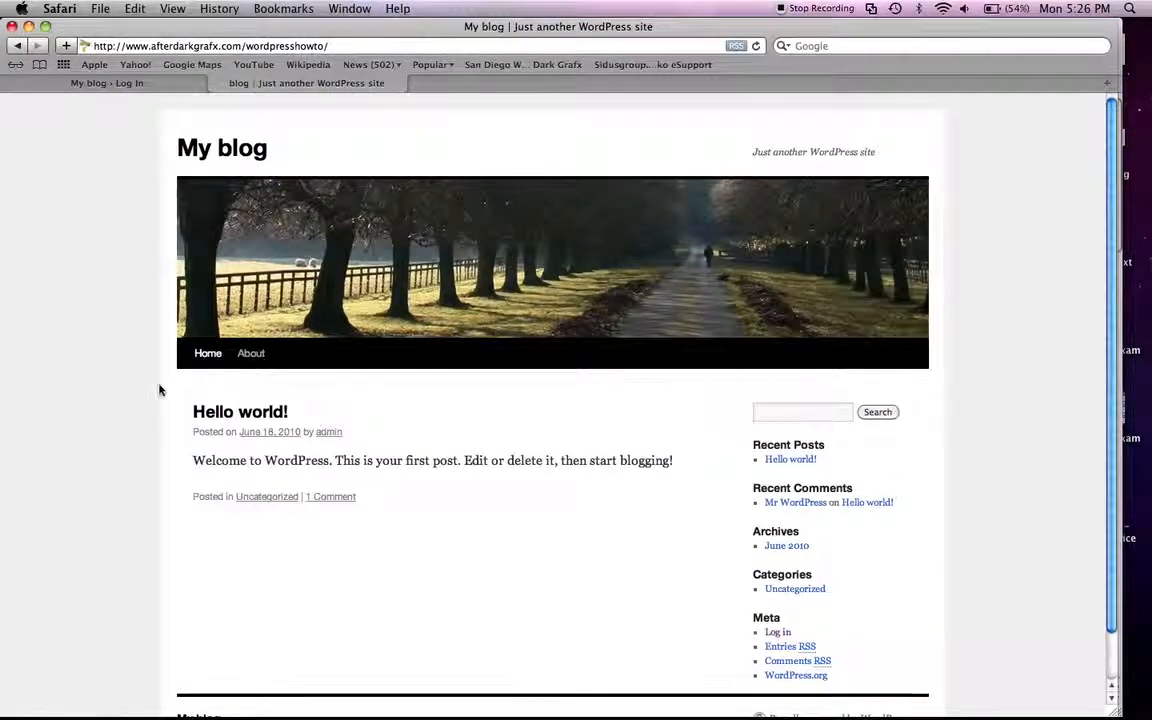
Step: Log in to the WordPress admin area with the account's username and password
left_click(97, 86)
left_click(476, 283)
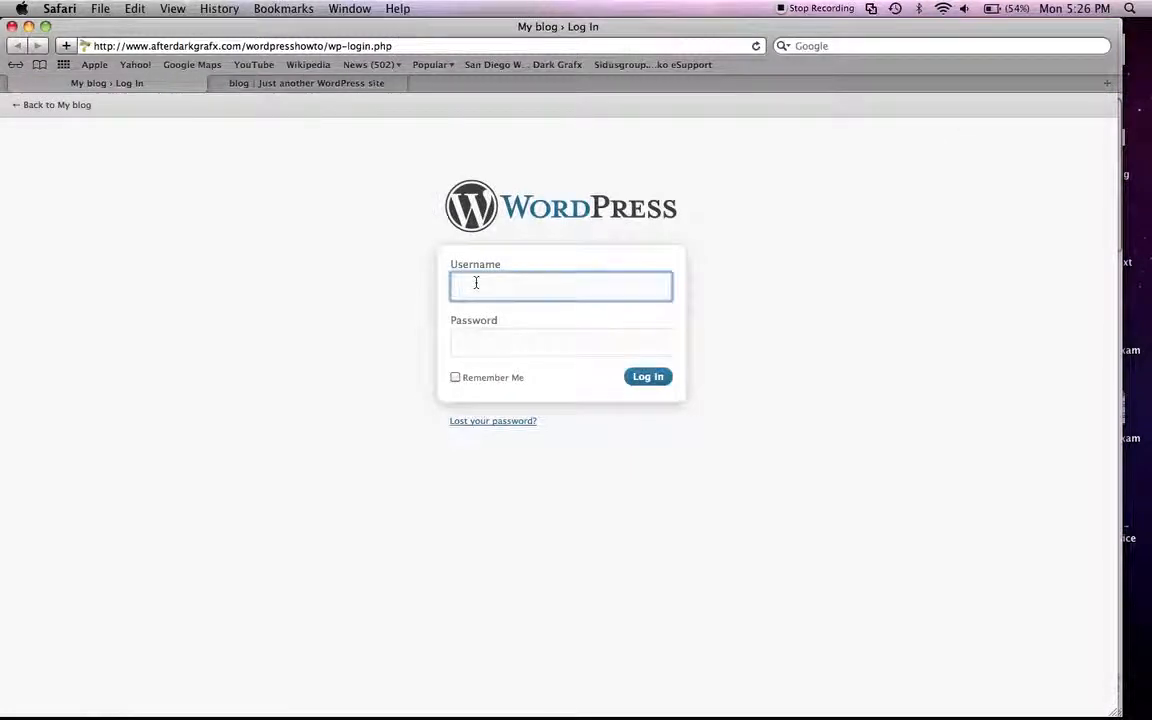
type("wordpresshowto")
key("Tab")
type("••••••")
key("Return")
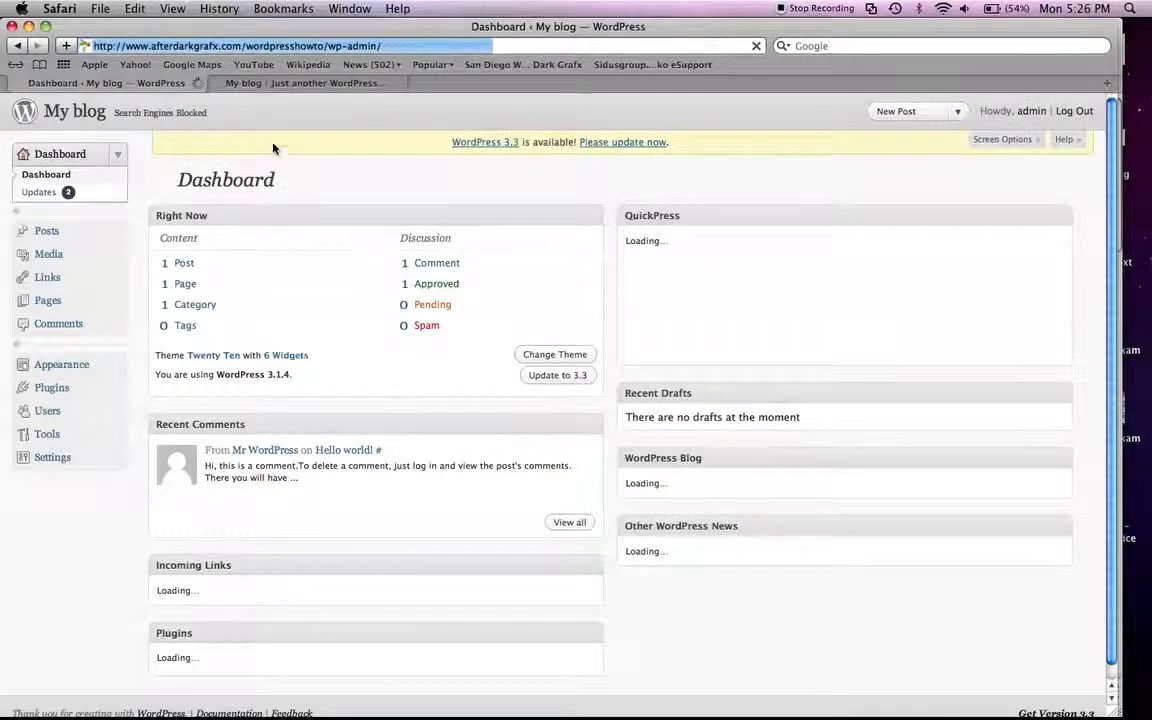
Step: Compare the public blog page with the admin dashboard, ending on the dashboard
left_click(295, 84)
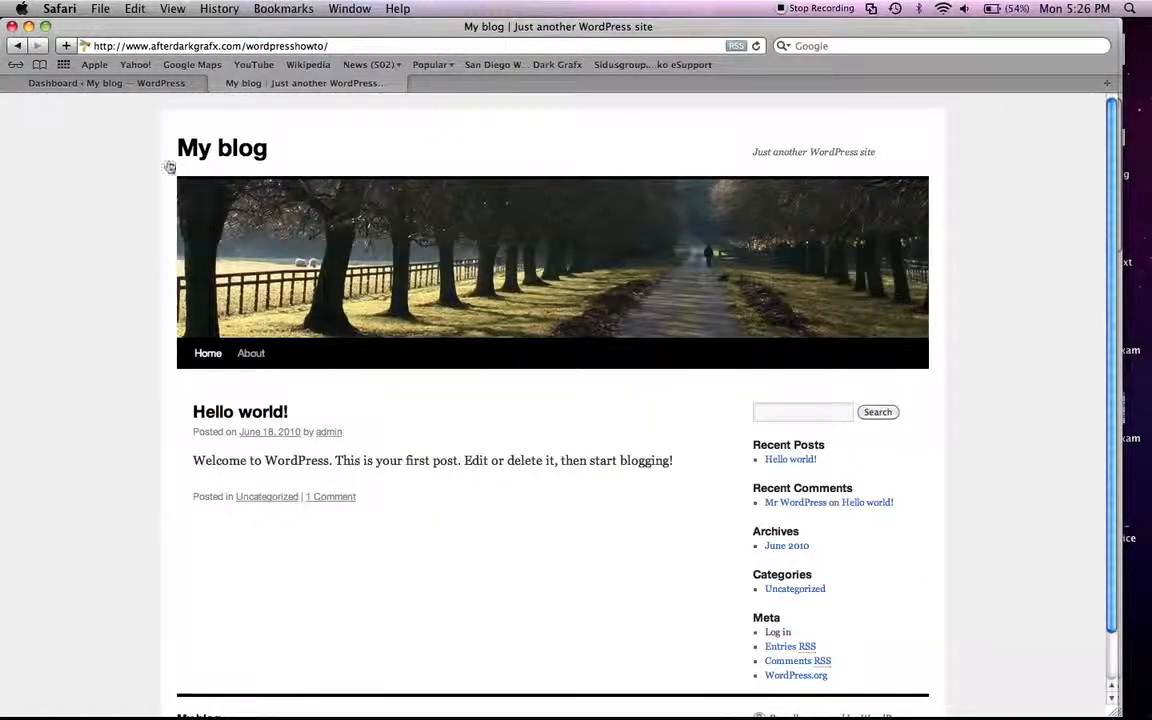
left_click(108, 84)
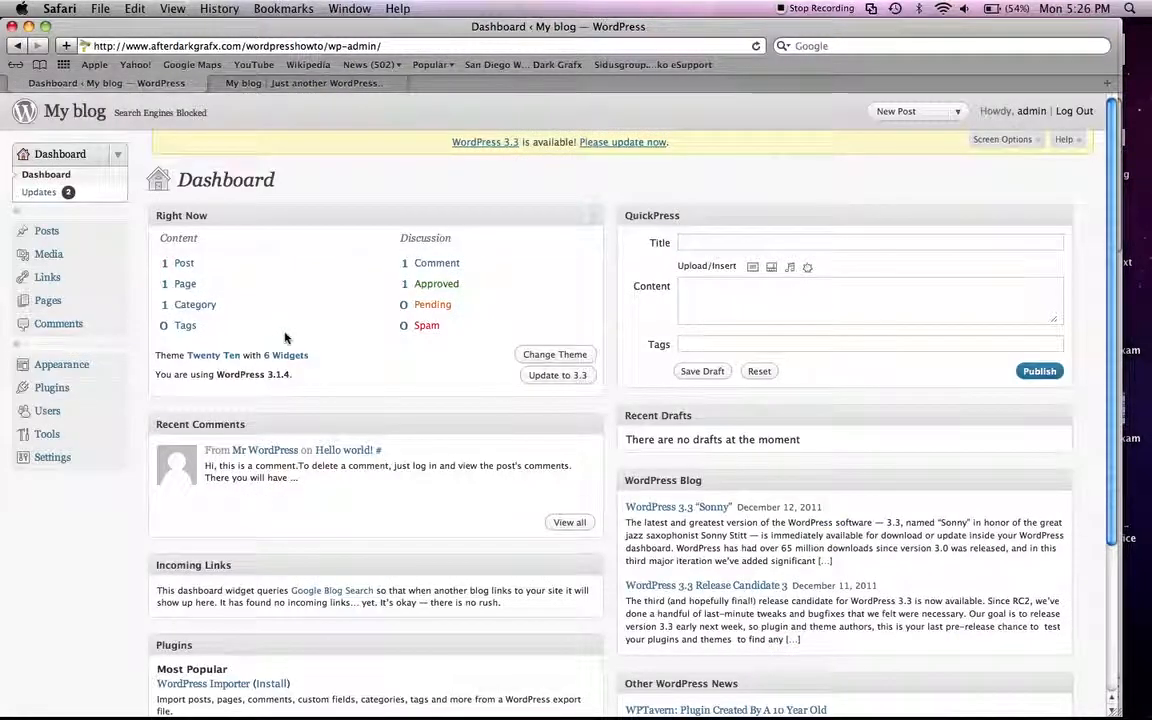
left_click(252, 83)
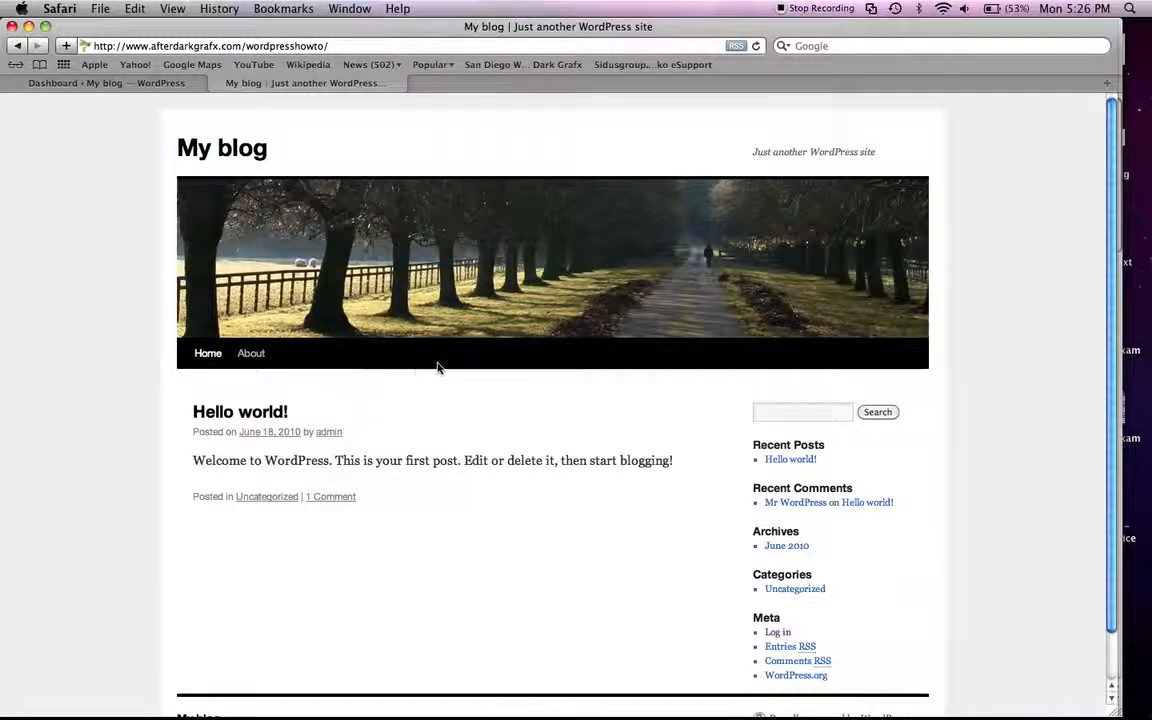
left_click(88, 84)
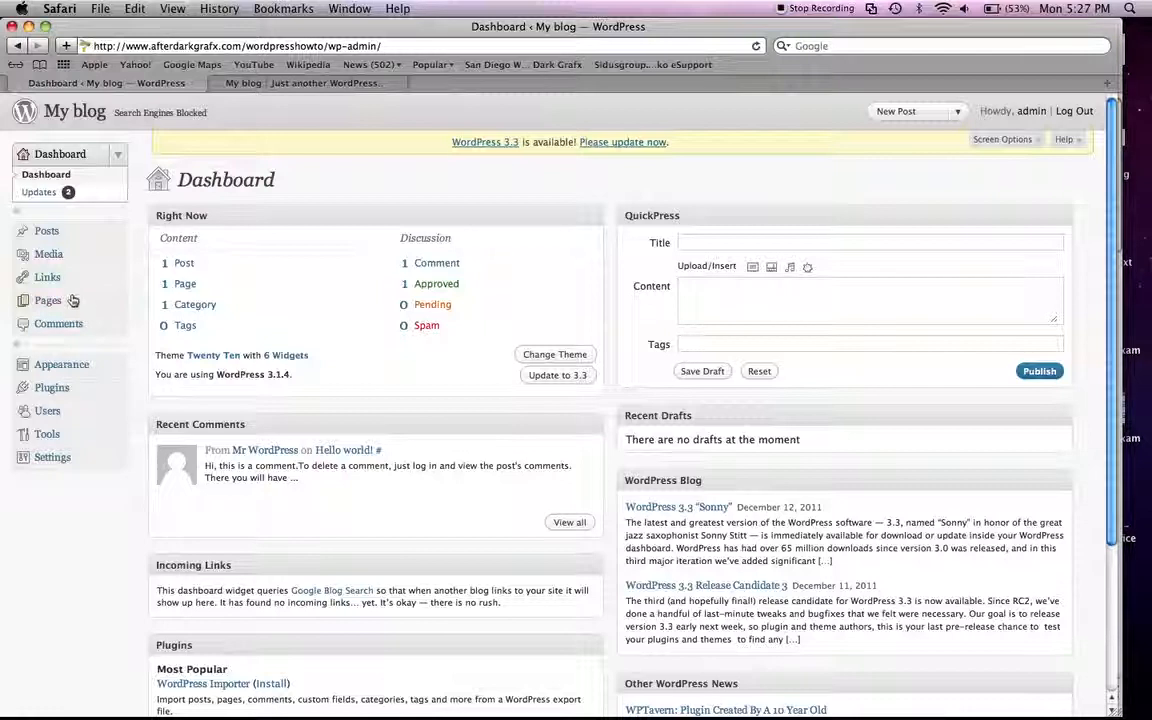
Step: Open the list of pages in the dashboard and view the About page on the public site
left_click(118, 303)
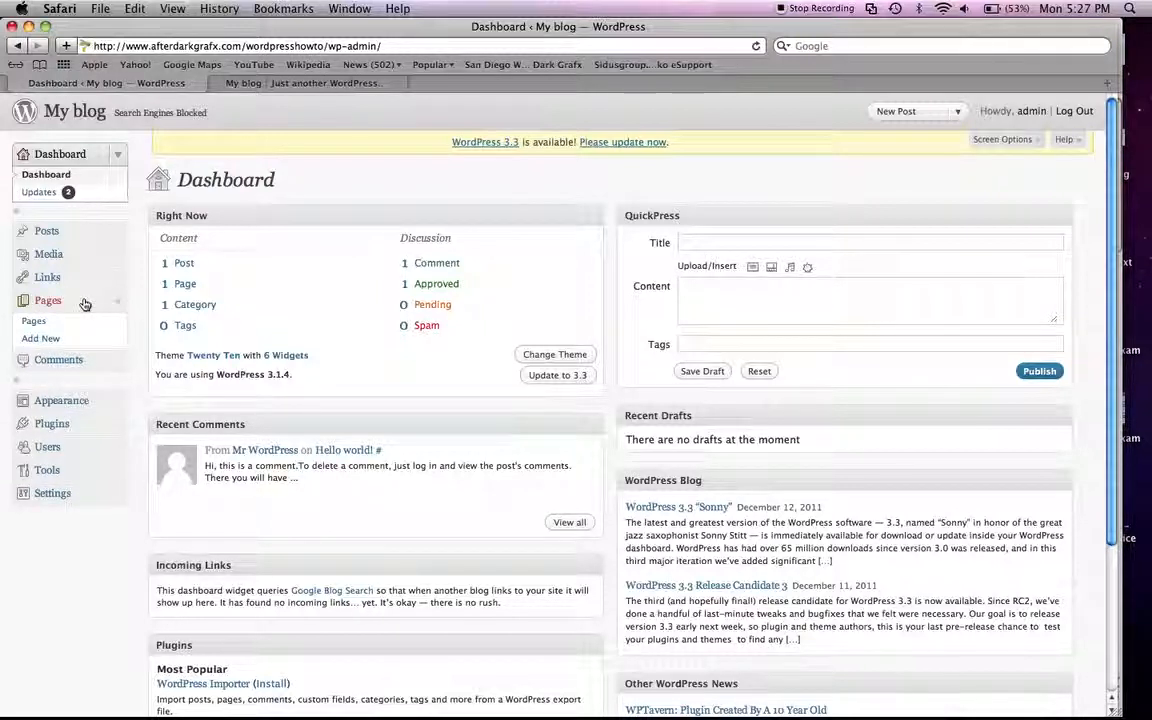
left_click(31, 324)
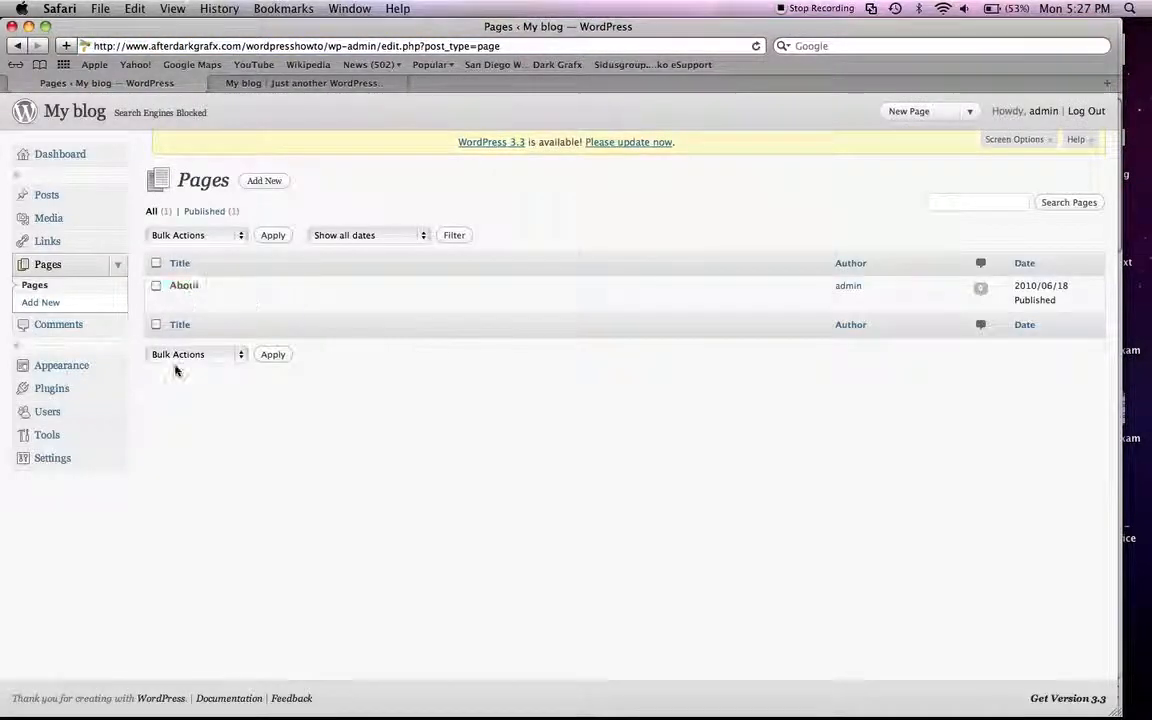
left_click(279, 86)
left_click(250, 356)
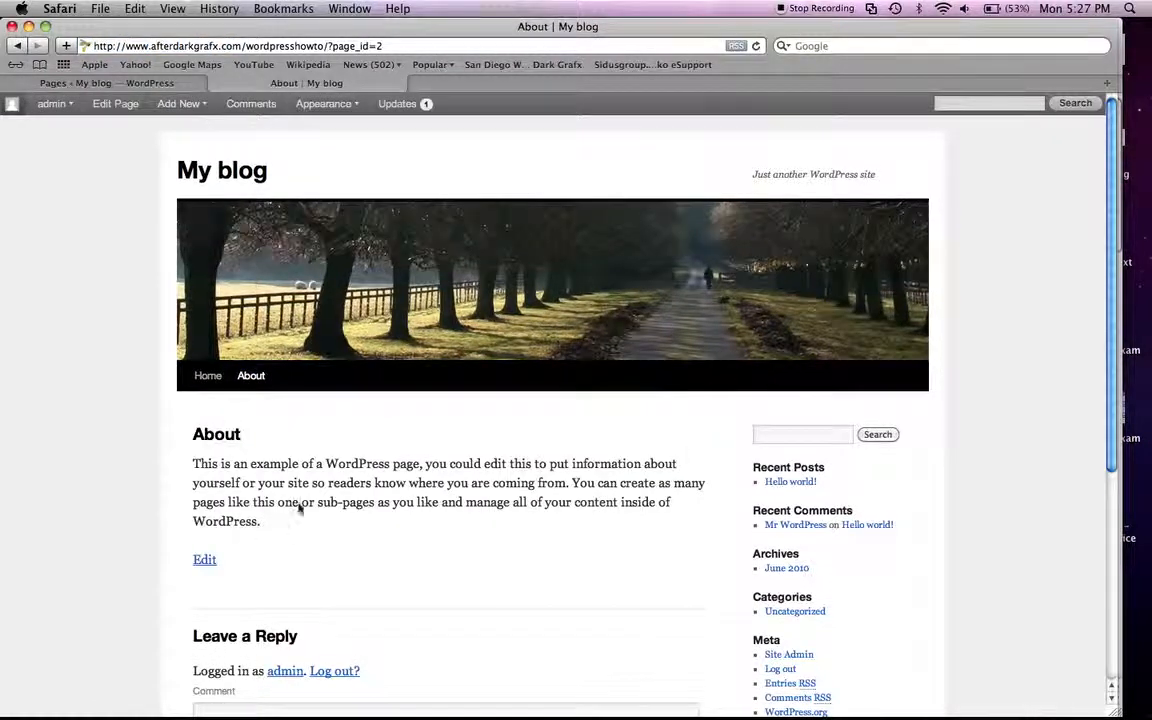
scroll(295, 475, "down", 5)
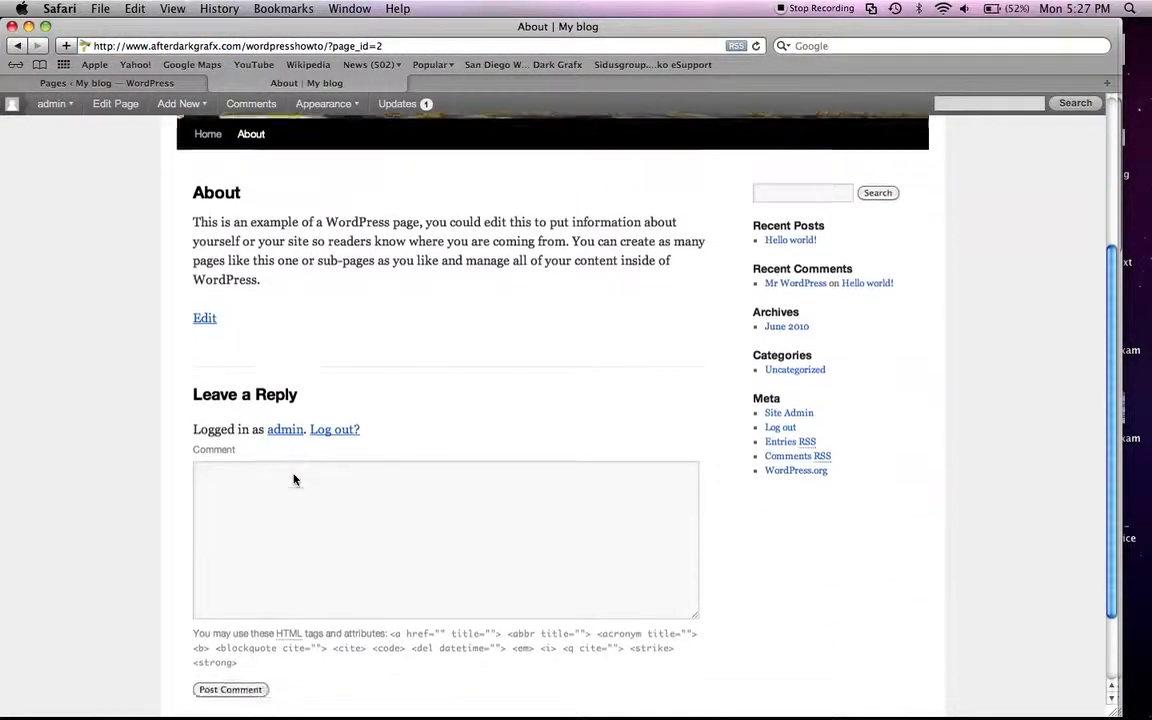
scroll(296, 478, "up", 5)
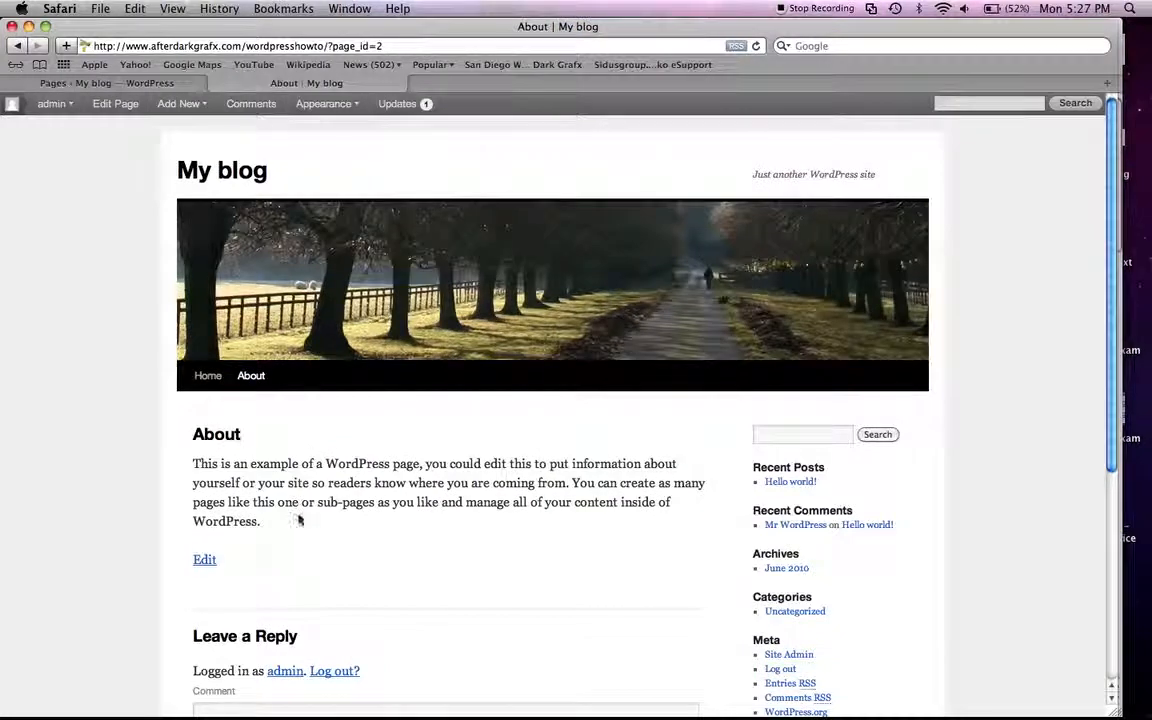
Step: Replace the About page's body text with "This is my new content for wordpress..." and update the page
left_click(157, 85)
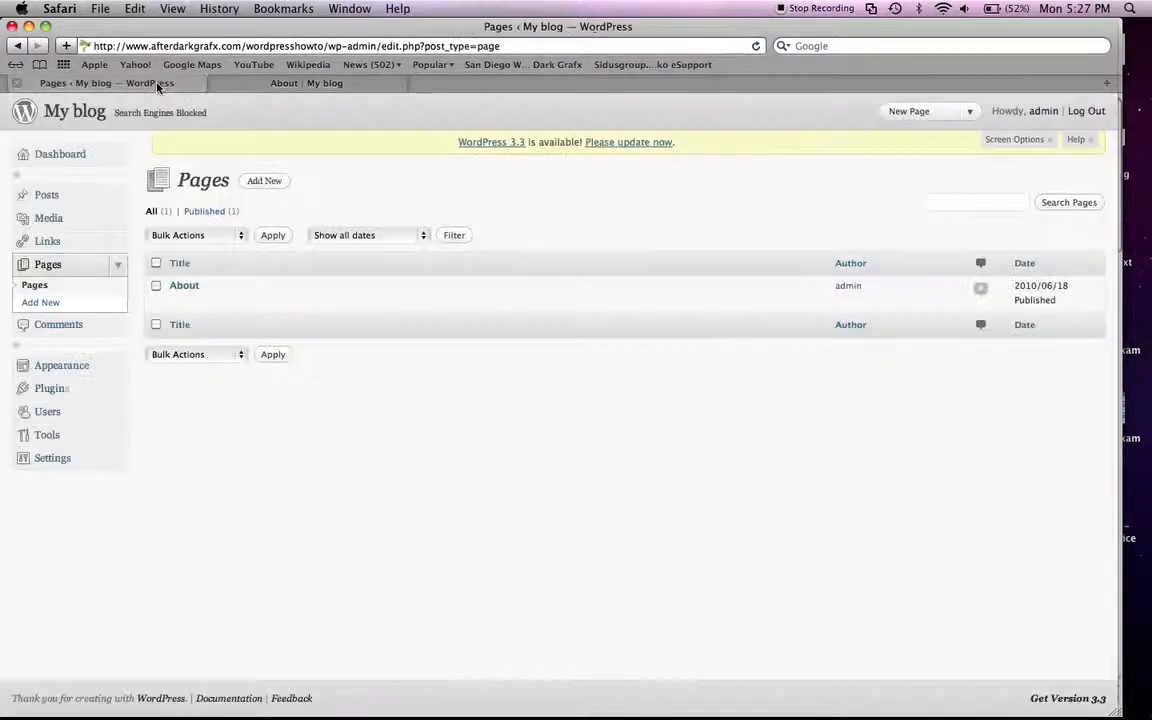
left_click(184, 288)
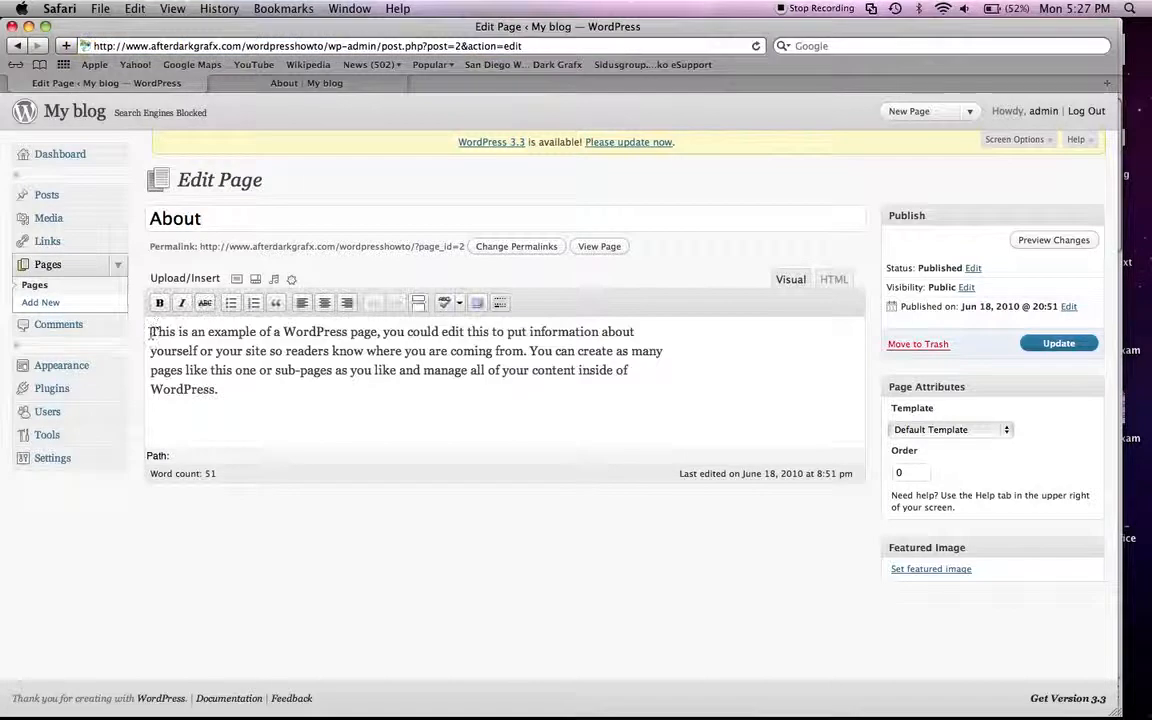
key("super+a")
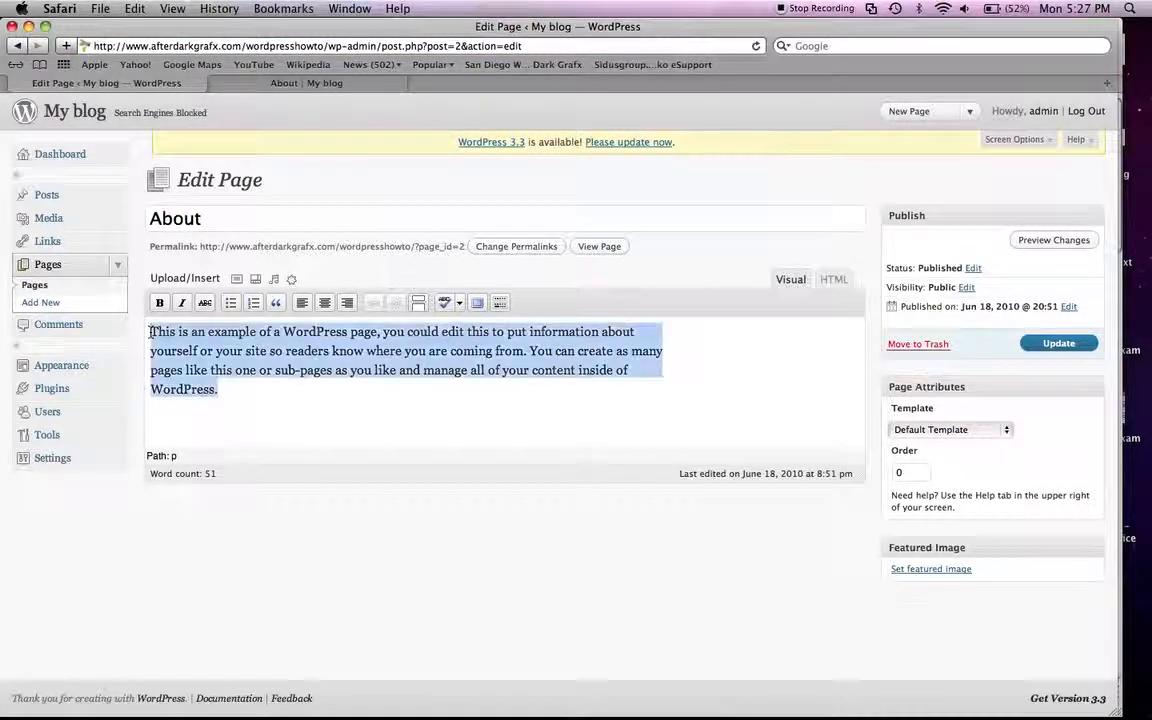
type("This is my new content for wordpress...")
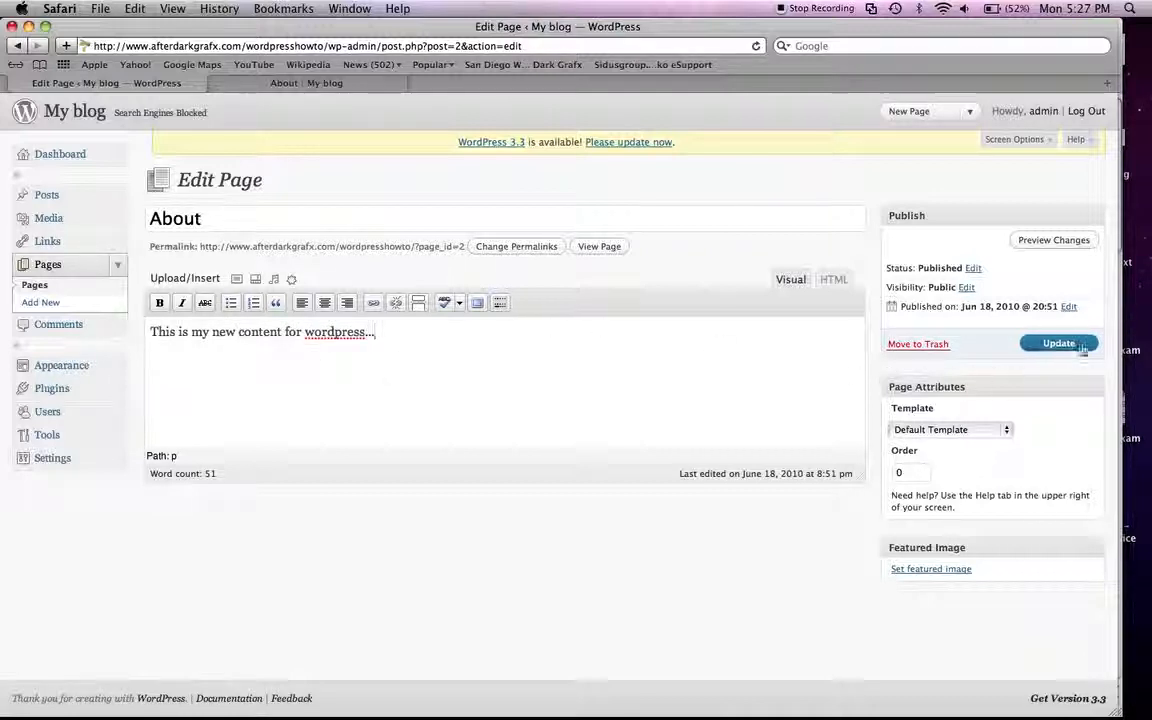
left_click(1053, 347)
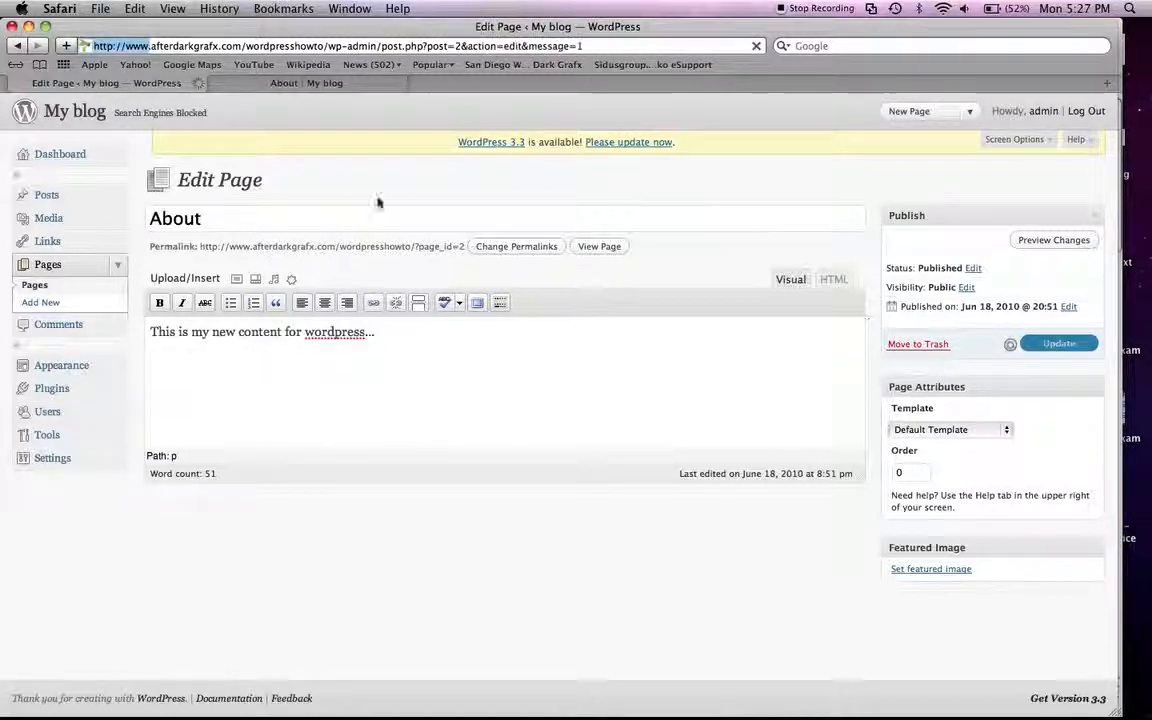
Step: Reload the public About page to check its edited content
left_click(268, 84)
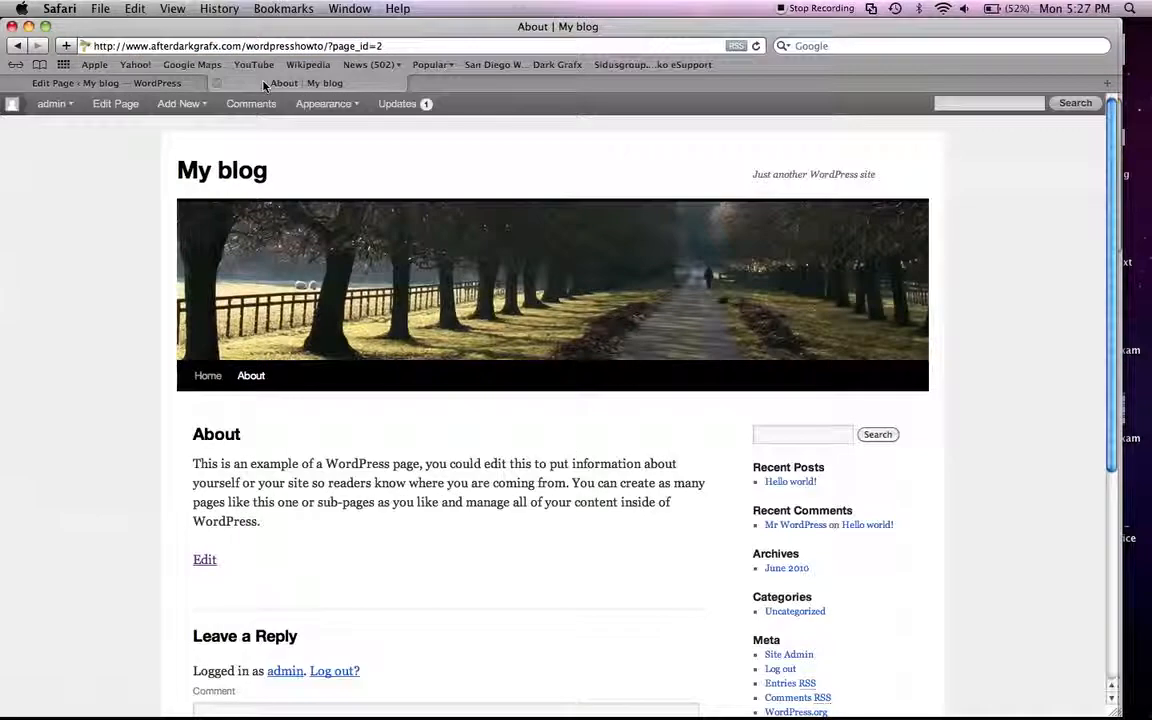
key("super+r")
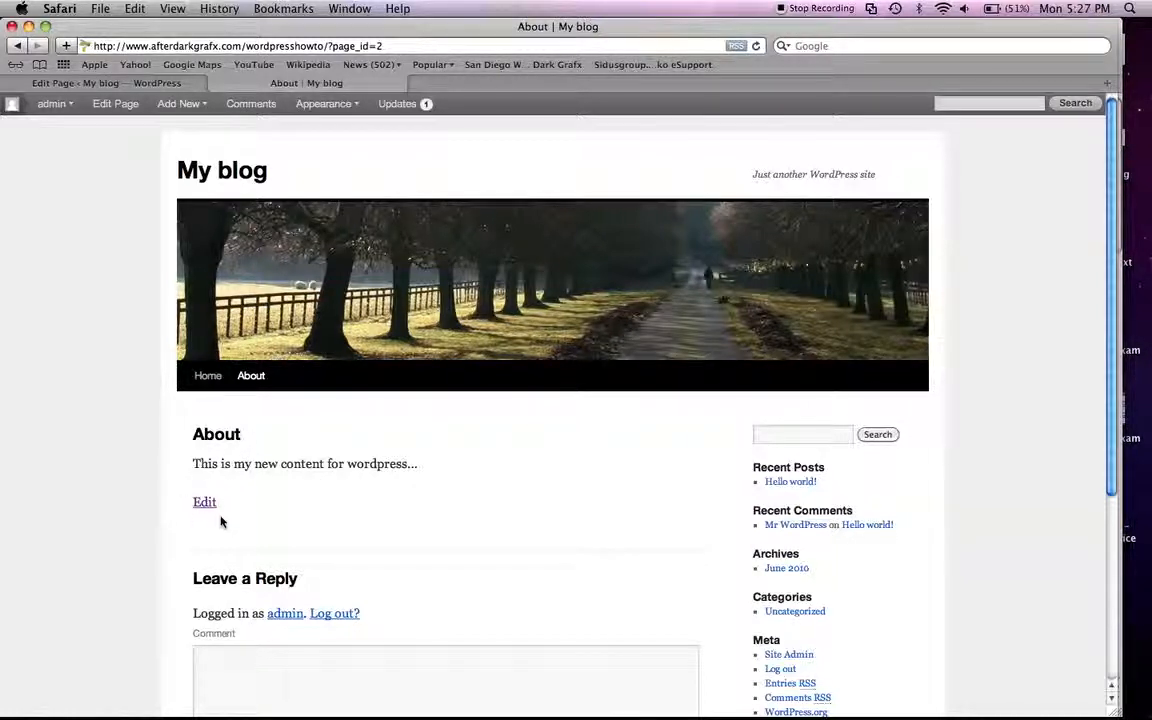
Step: Log out of the WordPress admin area and view the public About page as a visitor
left_click(80, 83)
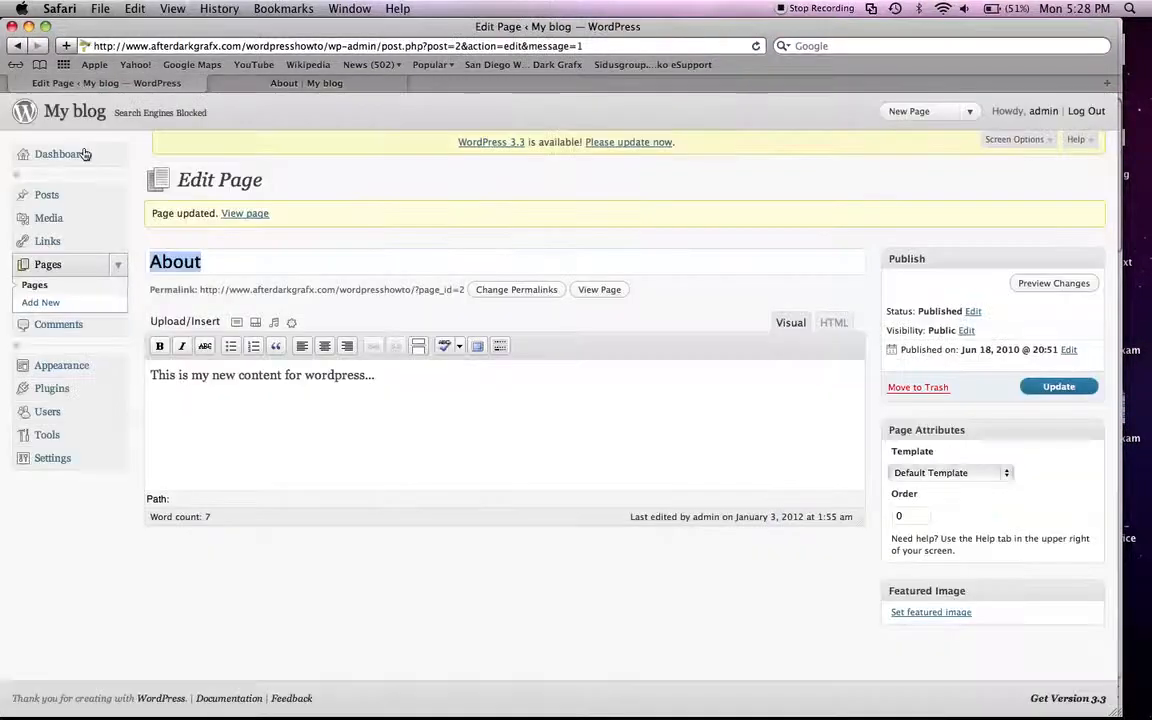
left_click(1086, 112)
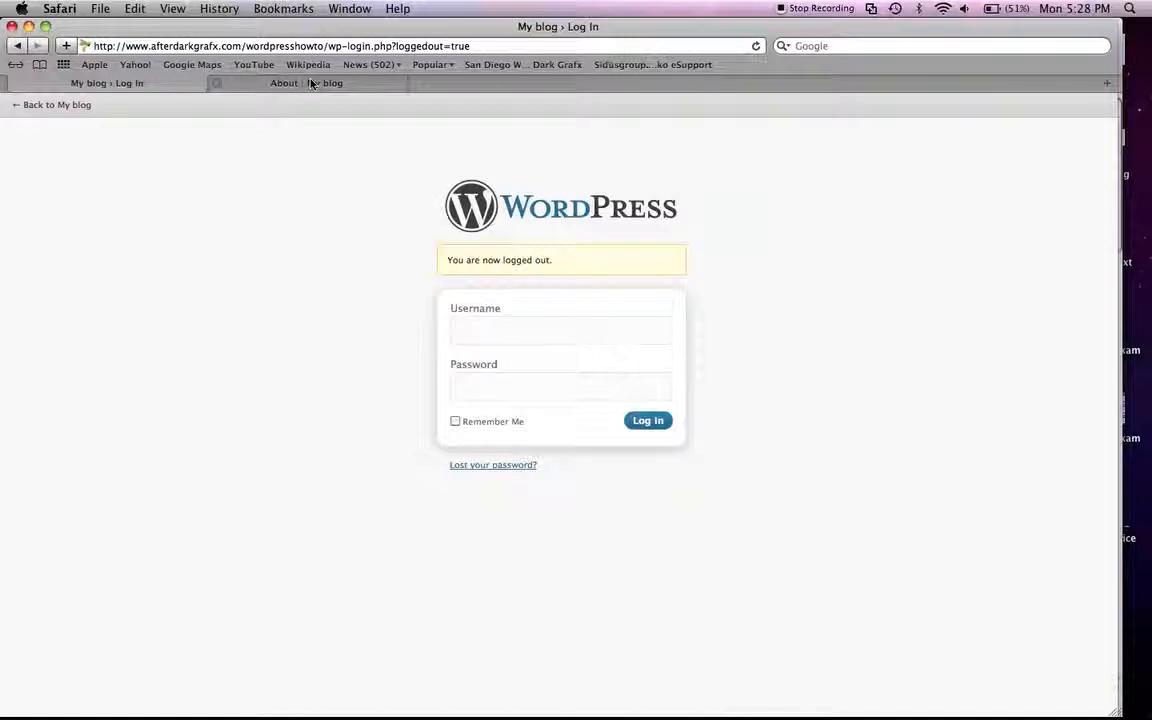
left_click(311, 83)
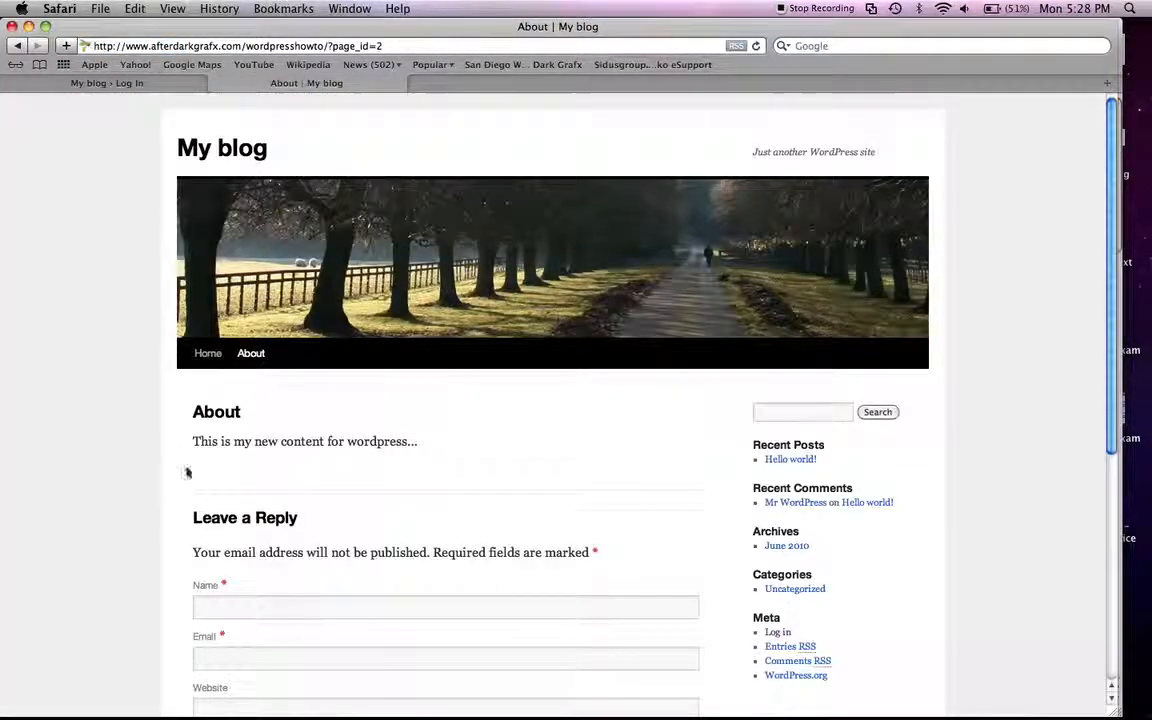
Step: Log back in to the WordPress admin area with the account's username and password
left_click(81, 89)
left_click(523, 339)
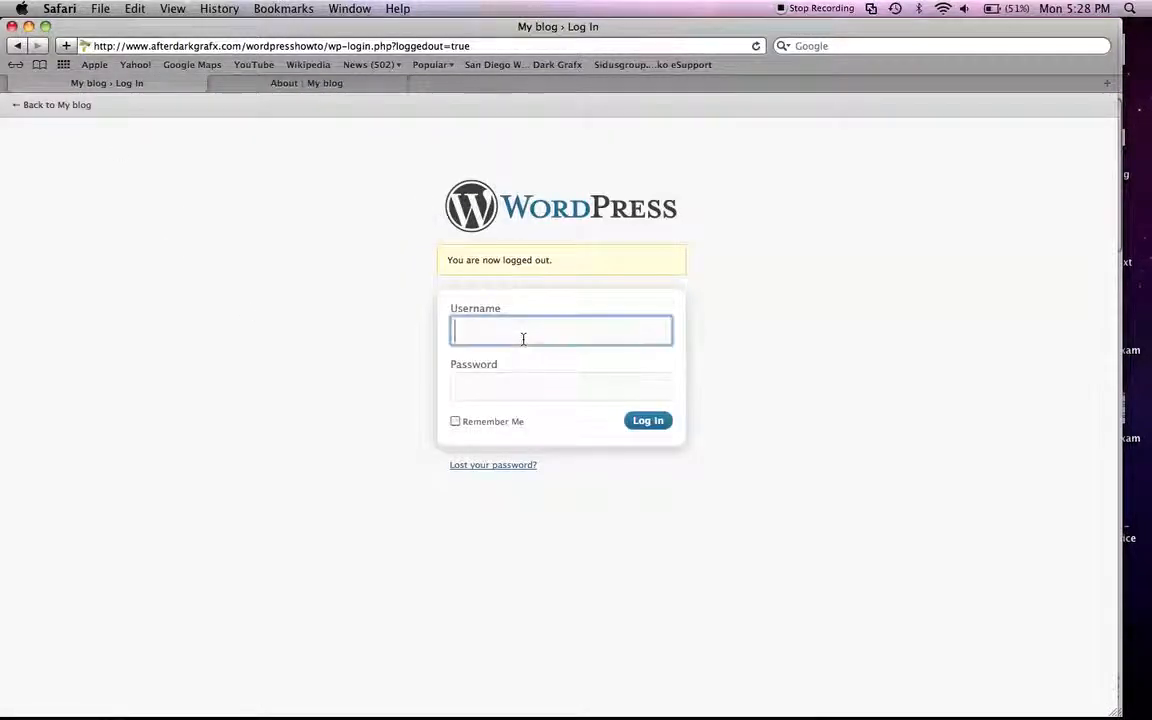
type("wordpresshowto")
key("Tab")
type("•••••••••")
key("Return")
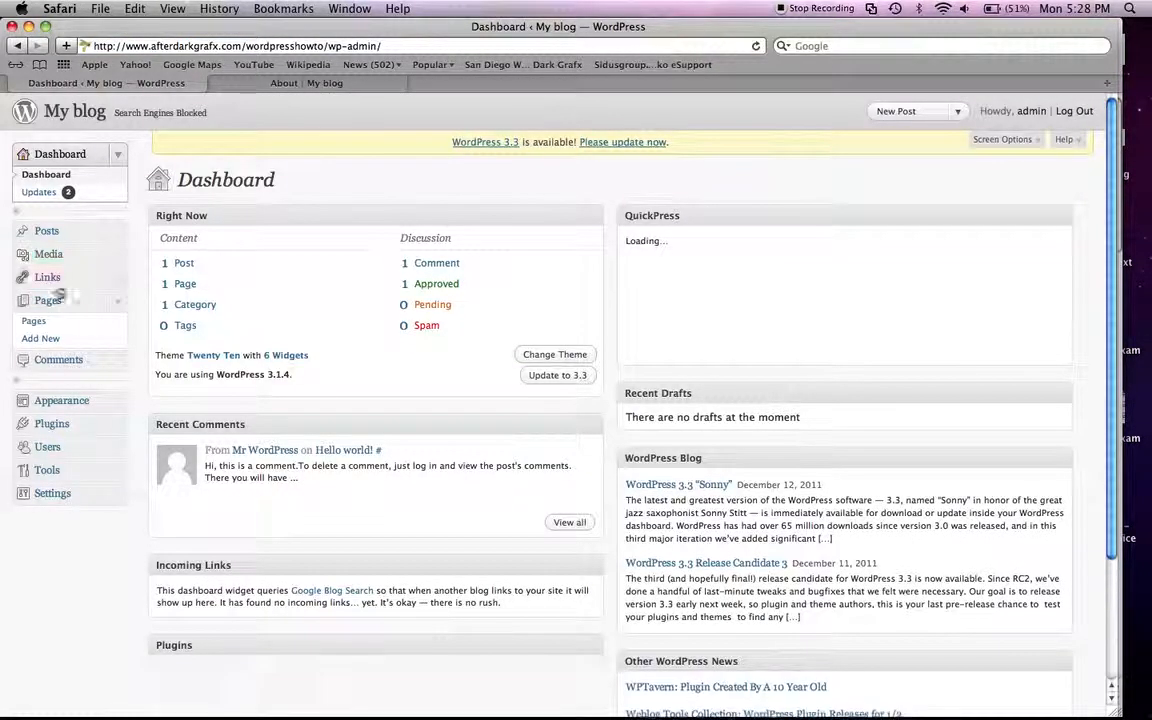
Step: Add and publish a new page titled "Contact Us" with the text "Please contact us at...." followed by the contact phone number
left_click(47, 302)
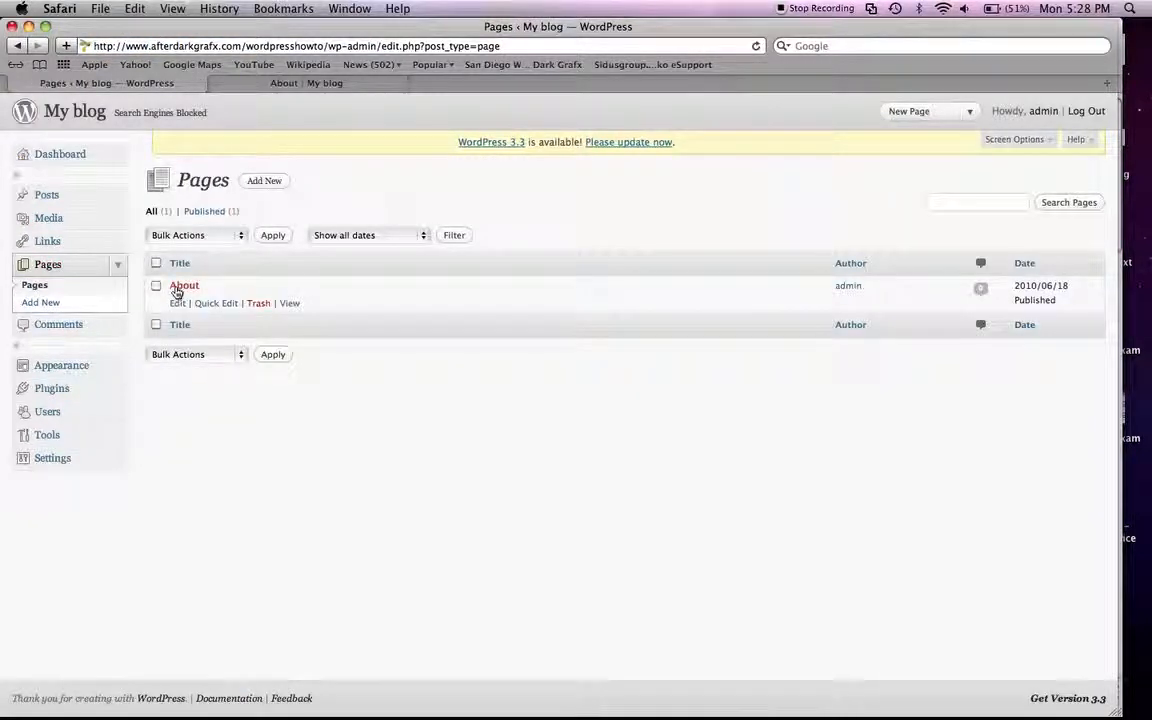
left_click(38, 303)
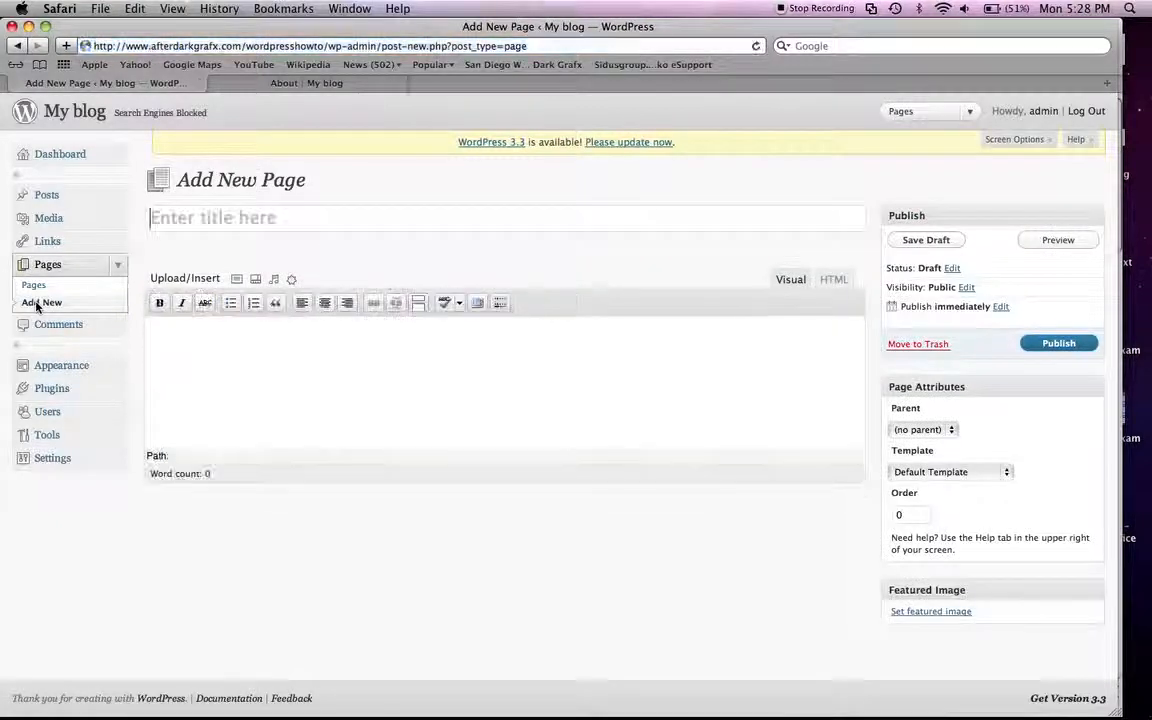
type("Contact Us")
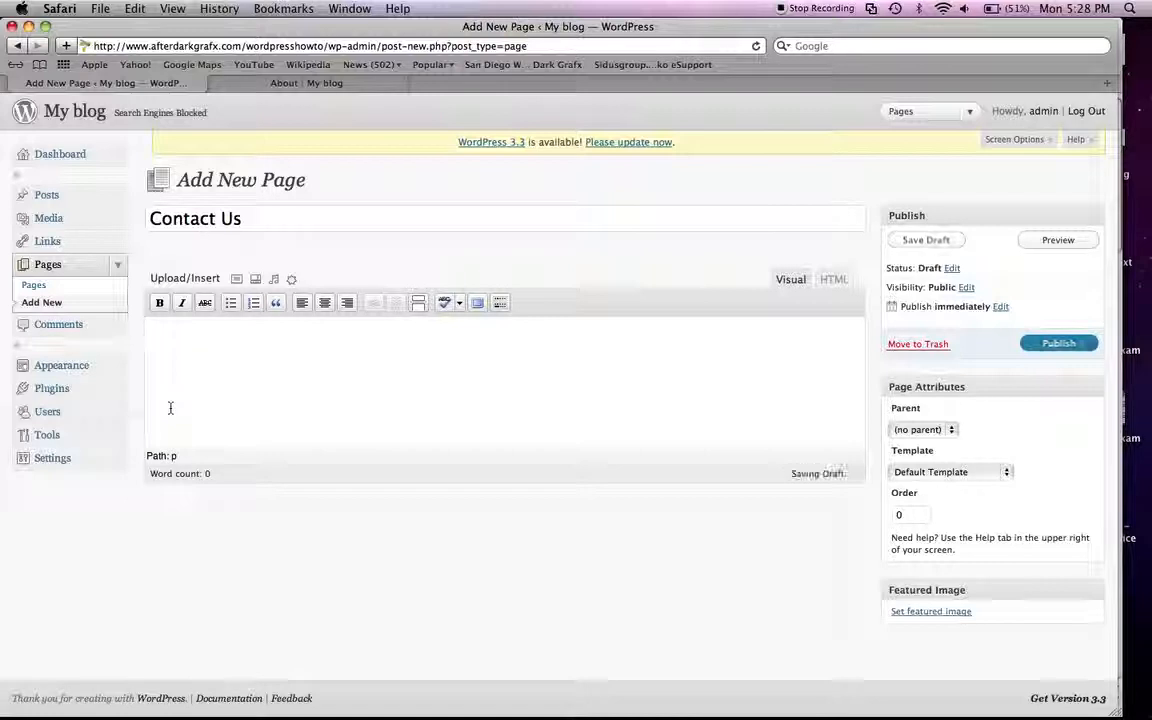
type("e co")
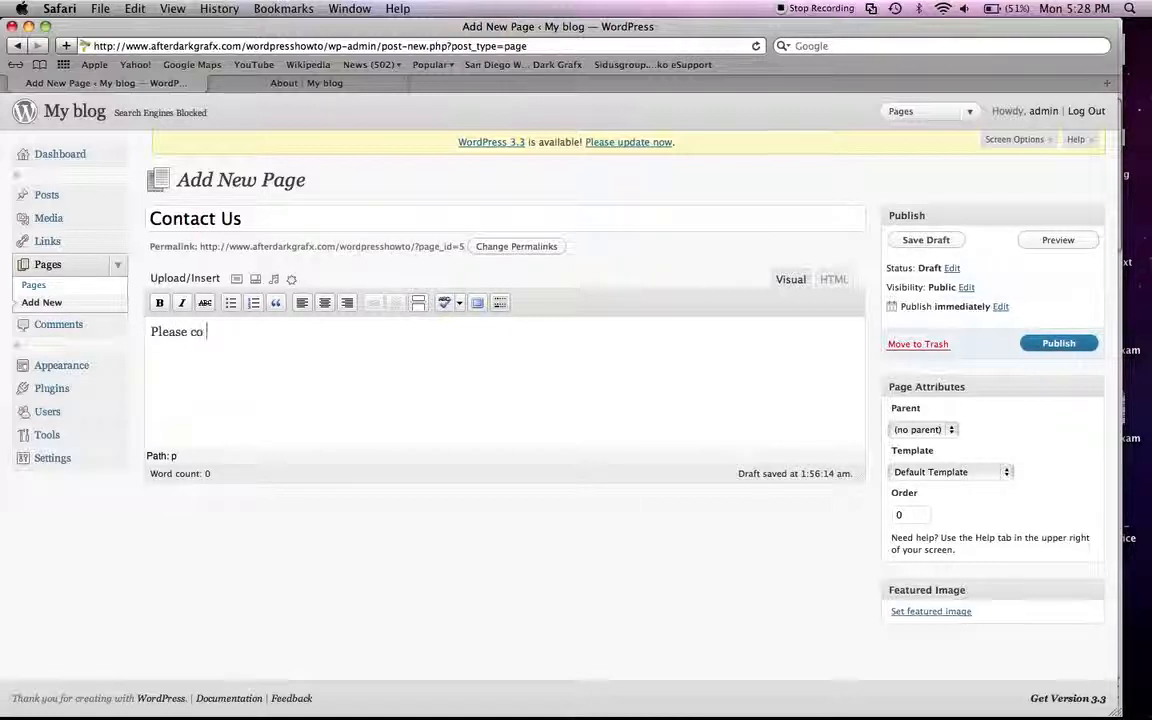
type("ntact us at....(61")
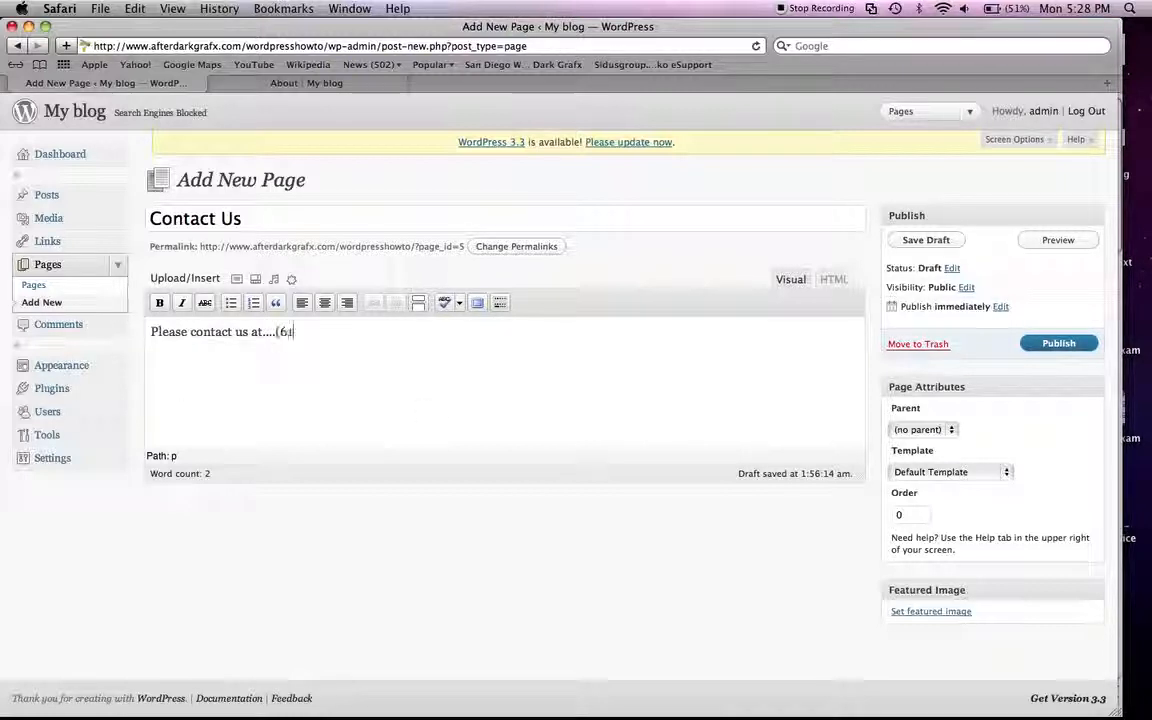
type("9)-555-1212")
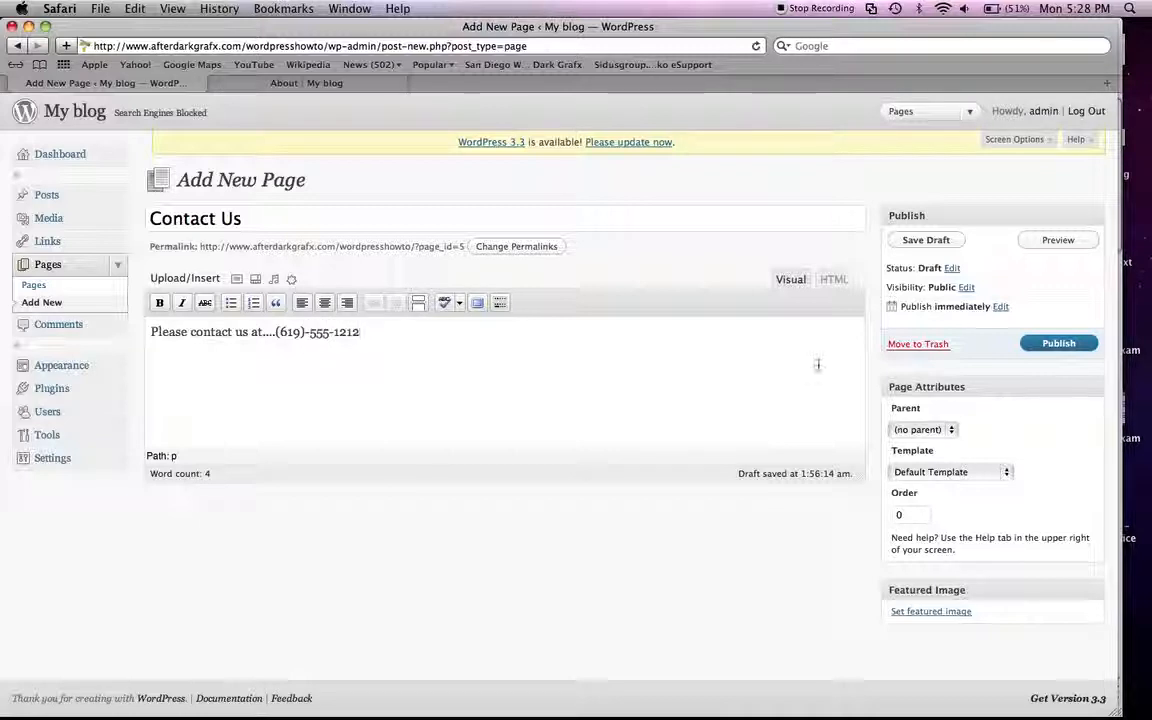
left_click(1056, 343)
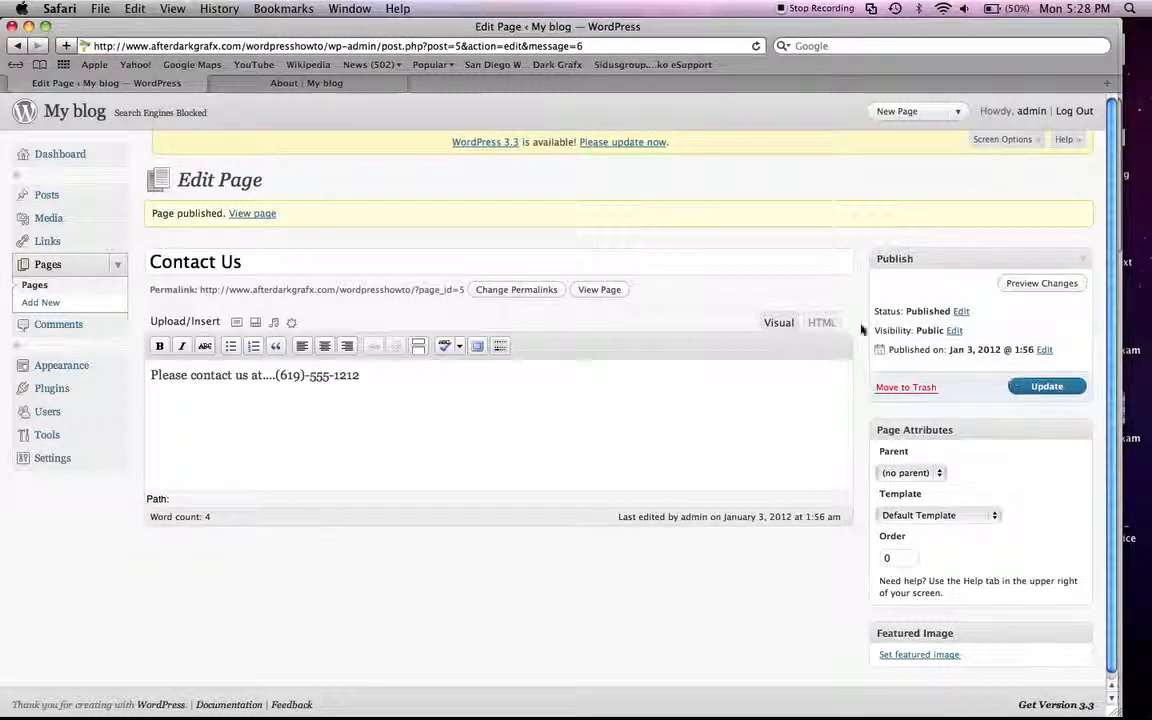
Step: Reload the public site and open the Contact Us page from its navigation to check its content
left_click(324, 83)
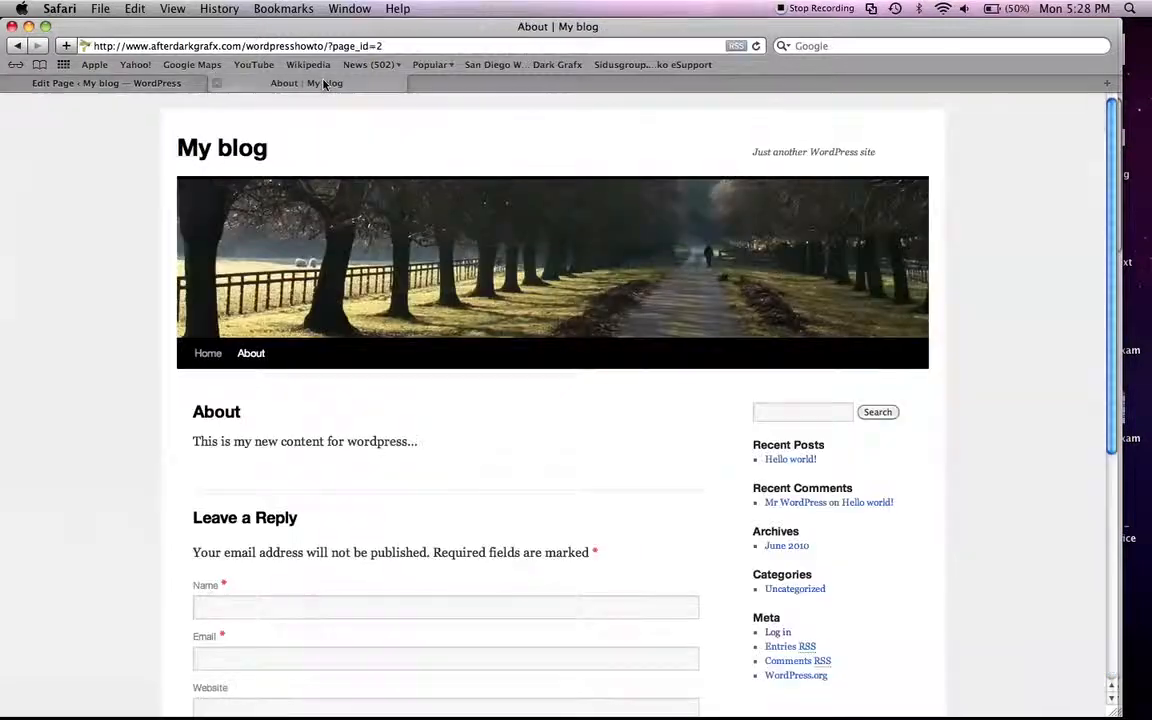
key("super+r")
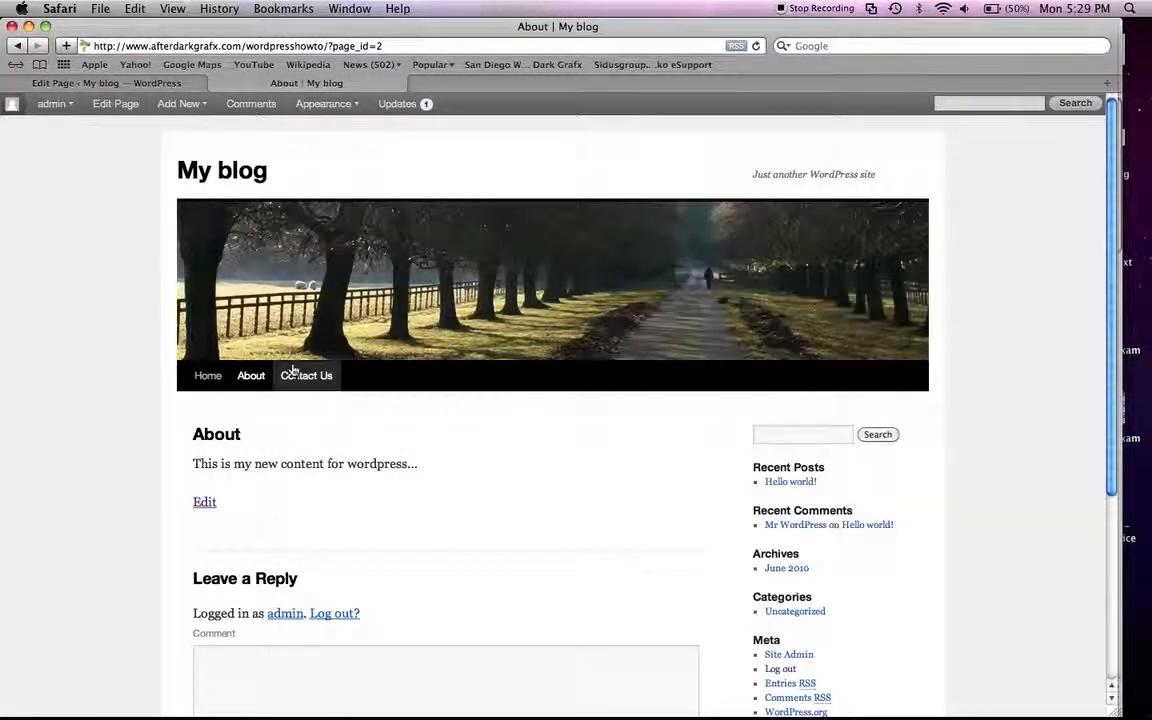
left_click(293, 375)
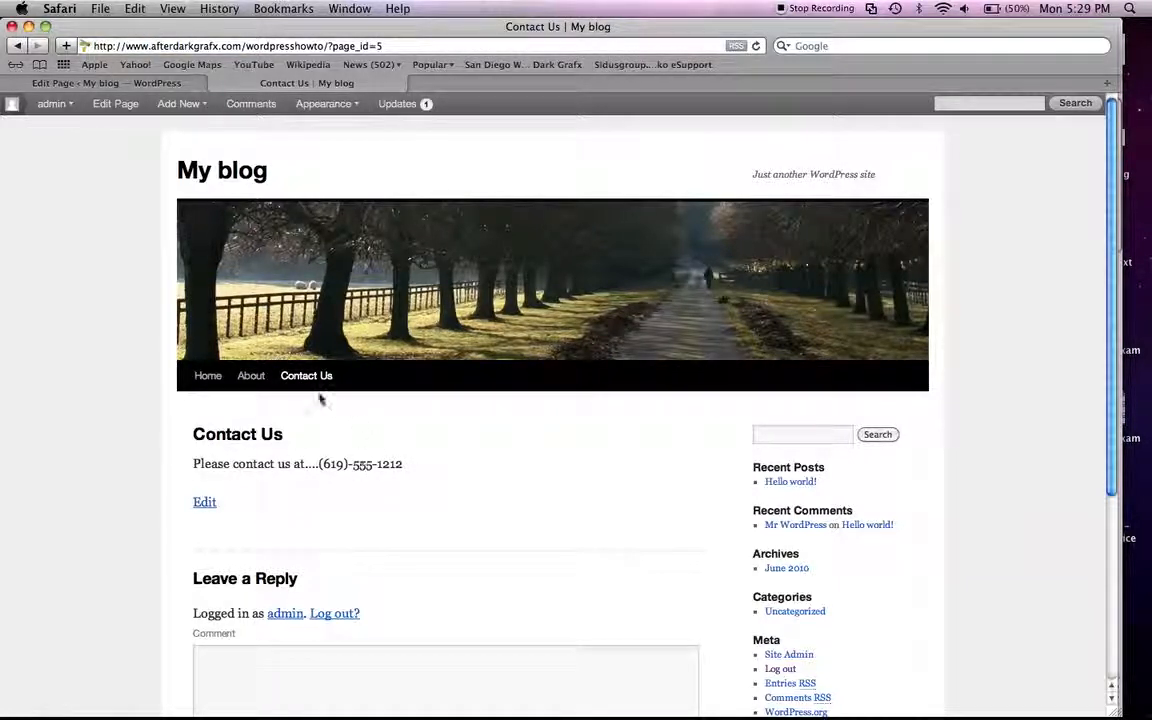
Step: Return to the Contact Us page editor and set the page's status to Draft
left_click(87, 85)
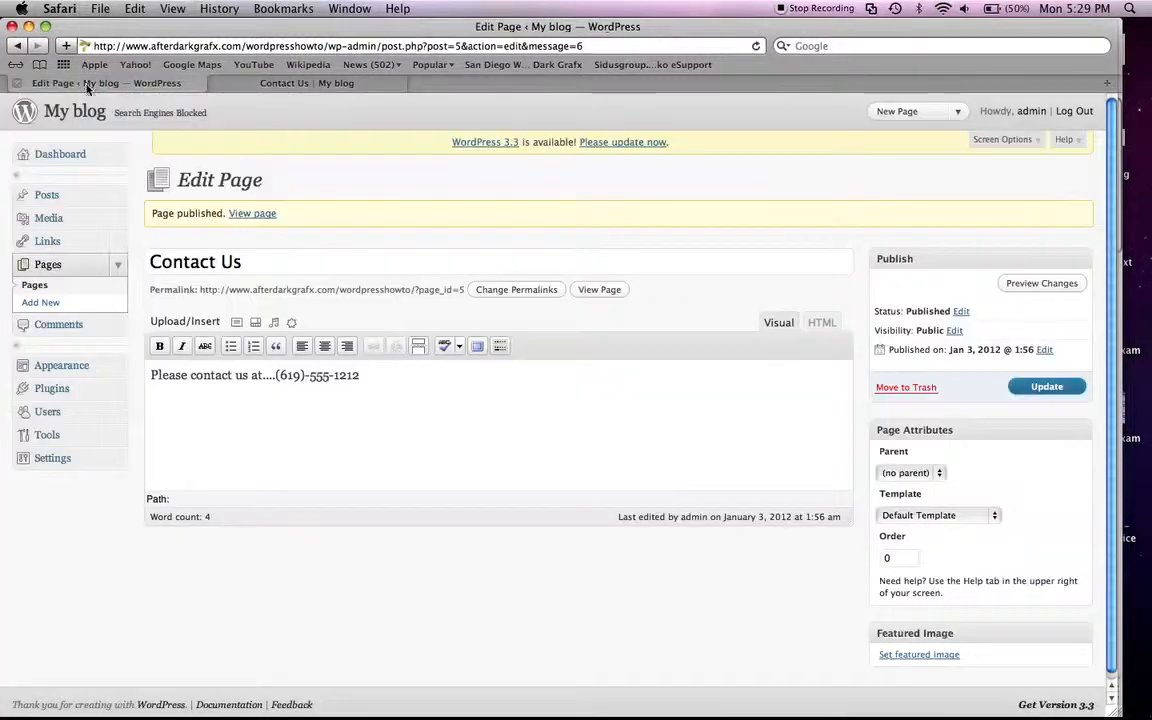
left_click(959, 312)
left_click(959, 328)
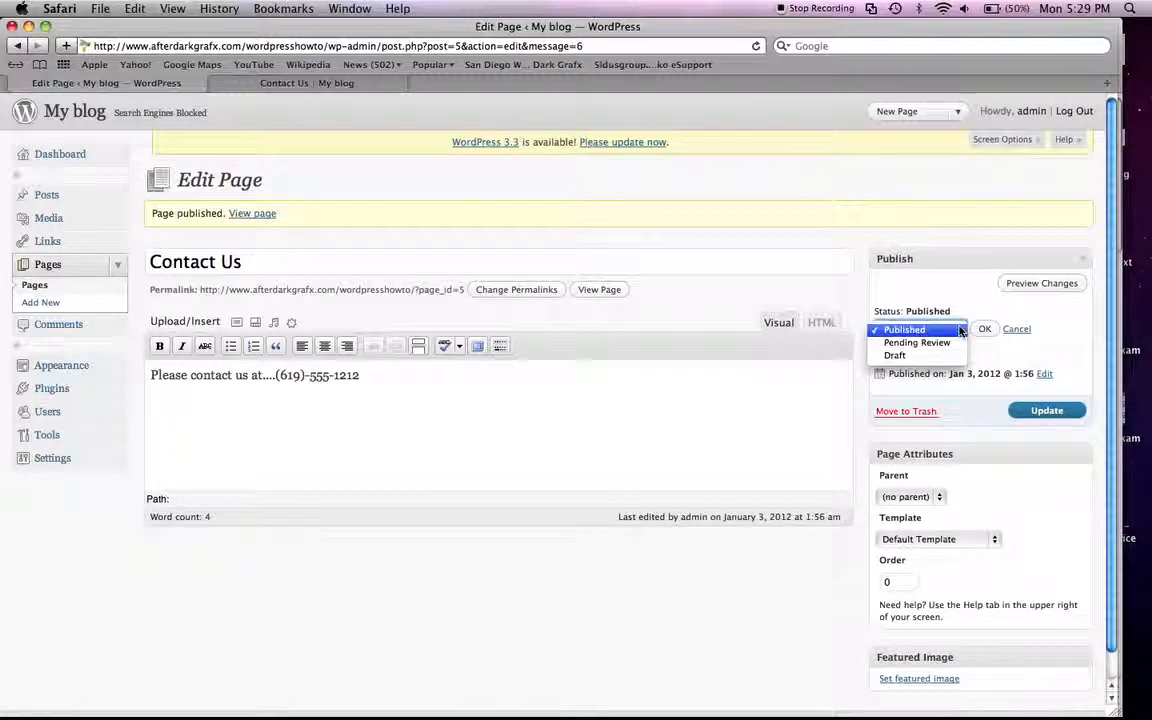
left_click(907, 357)
left_click(985, 329)
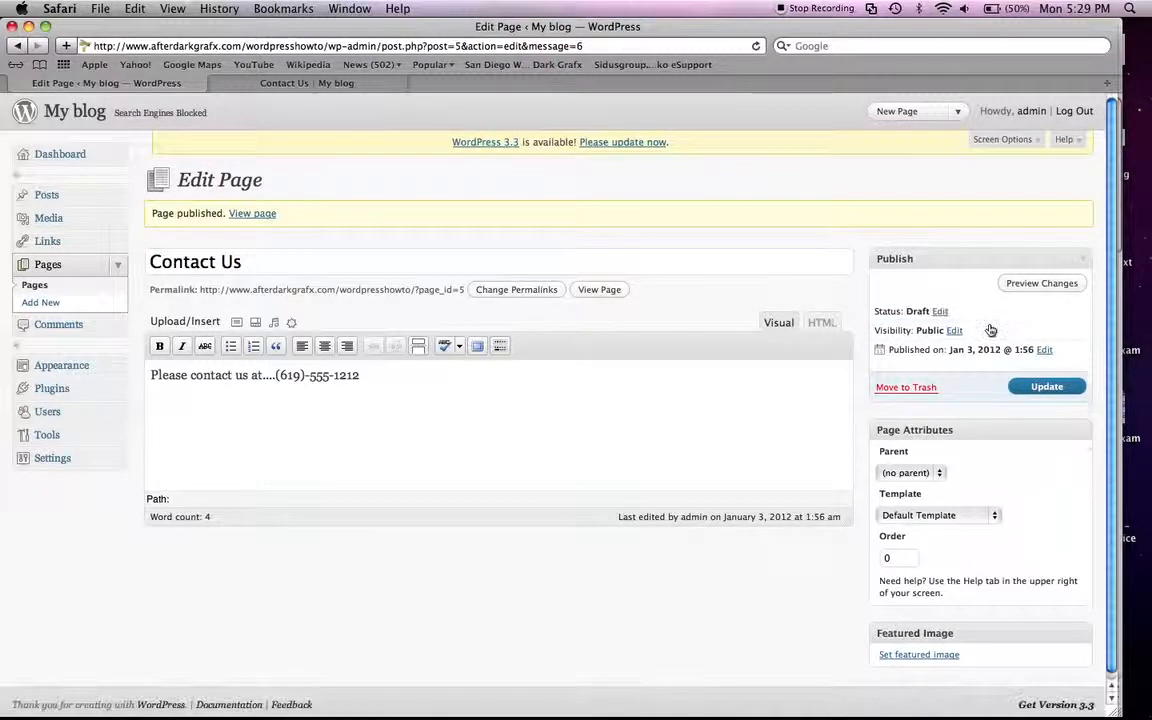
left_click(331, 84)
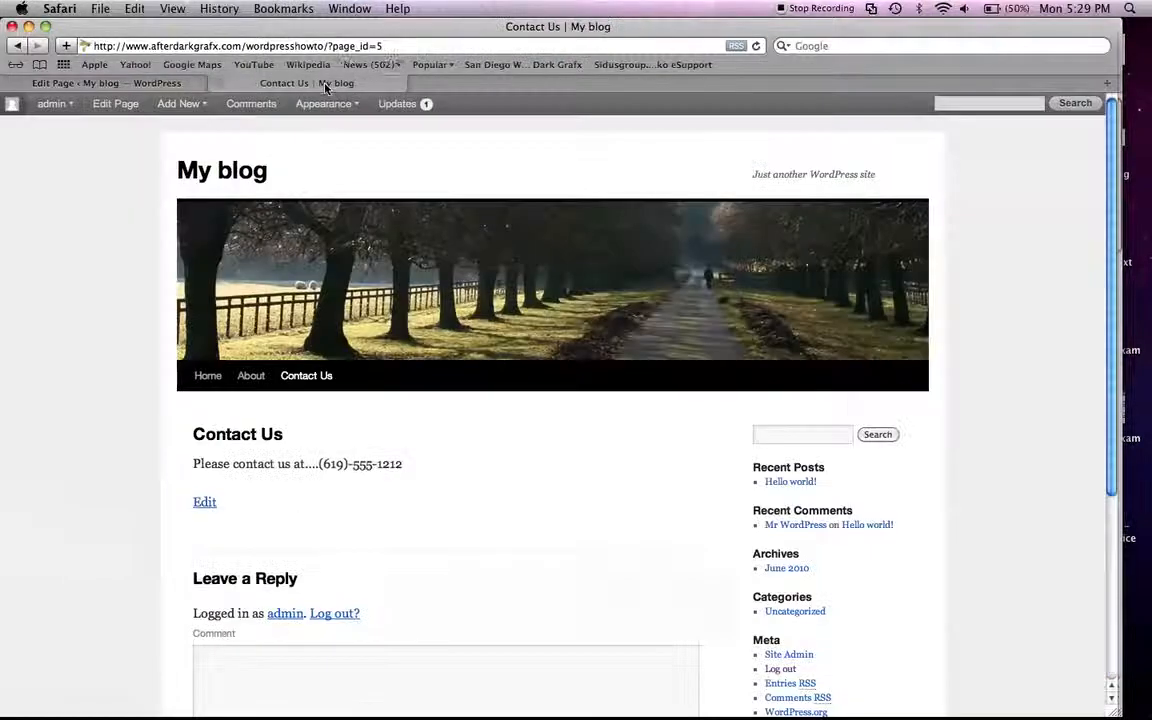
key("super+l")
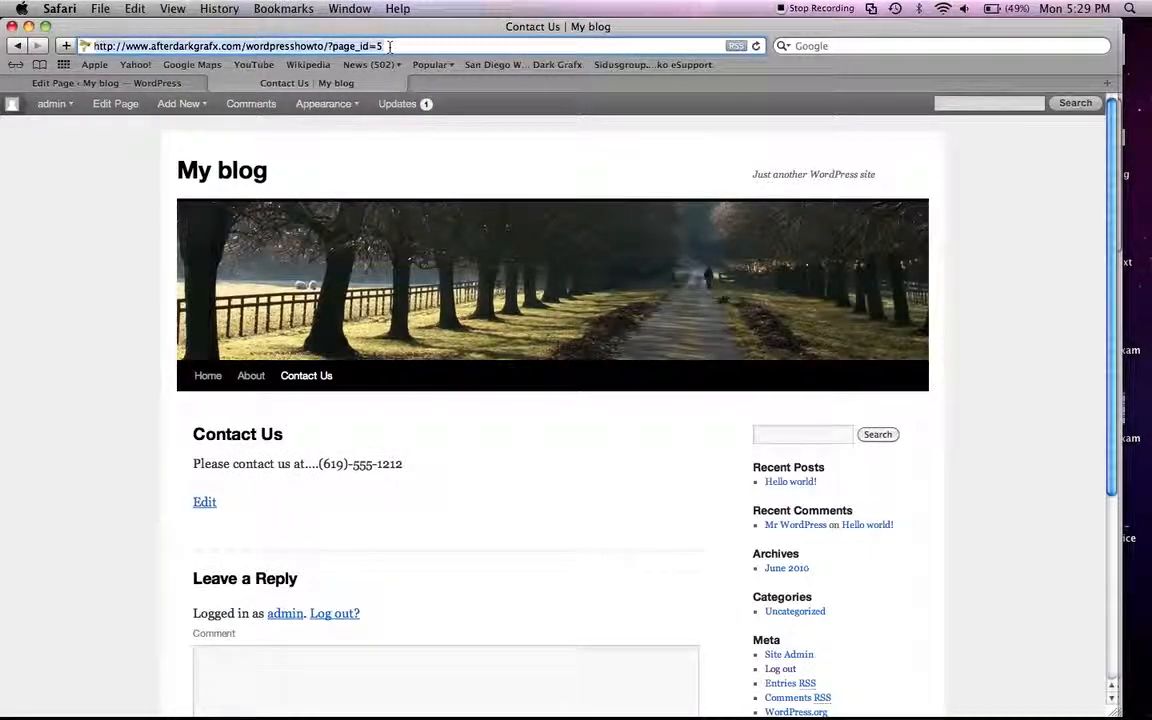
key("super+Tab")
key("super+Tab")
key("super+Tab")
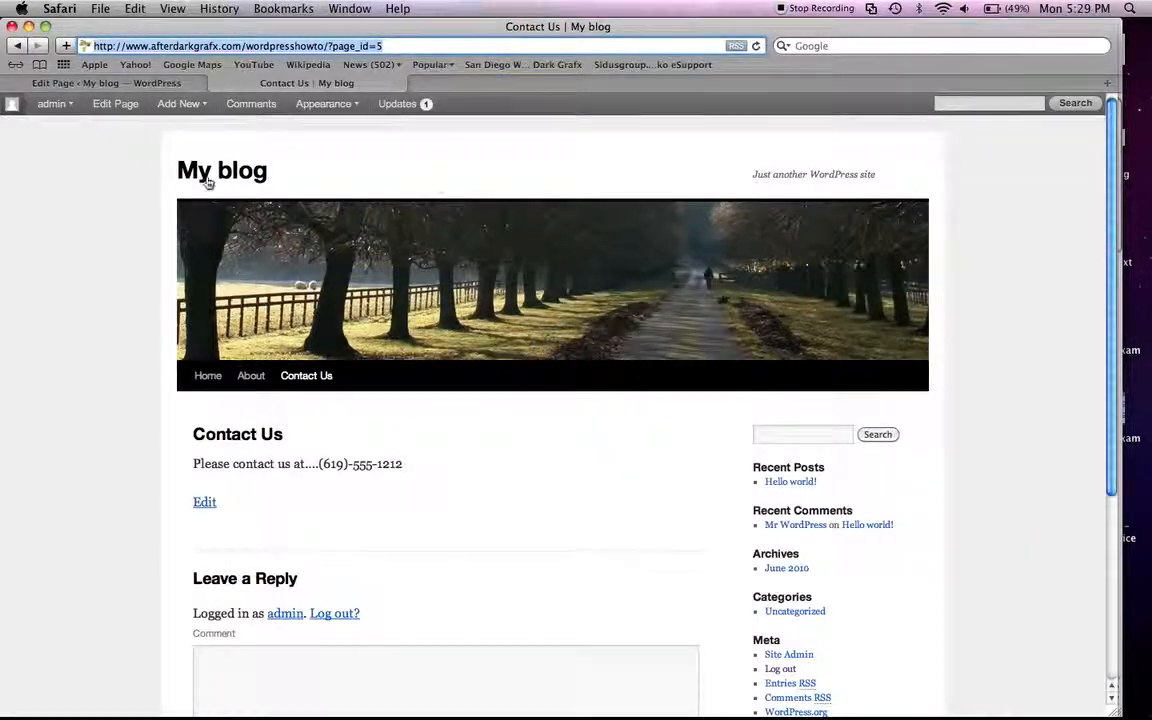
Step: Log out of the WordPress admin area and view the public About and Contact Us pages as a visitor
left_click(110, 83)
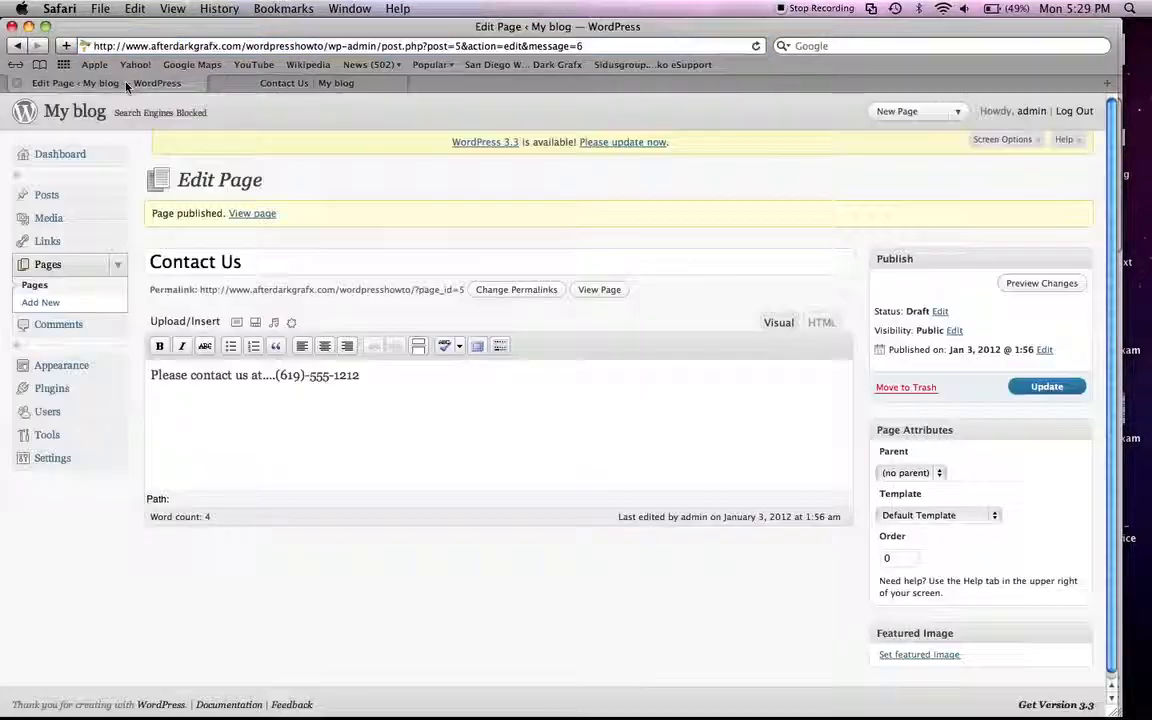
left_click(1074, 111)
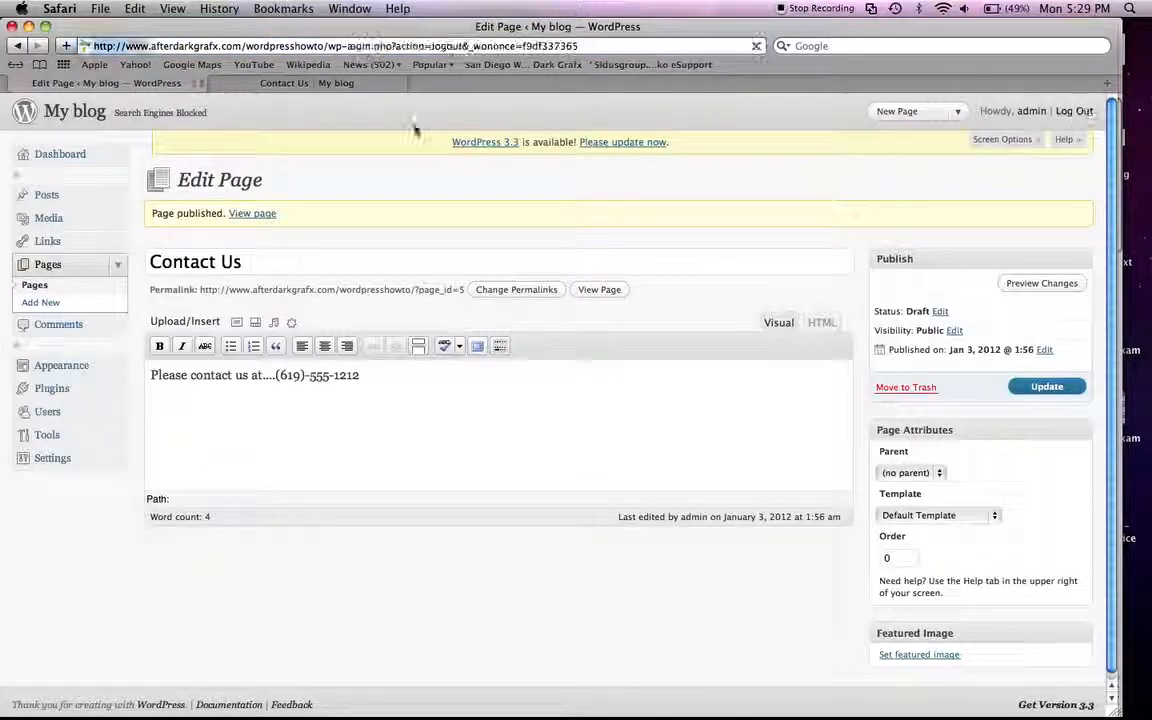
left_click(281, 84)
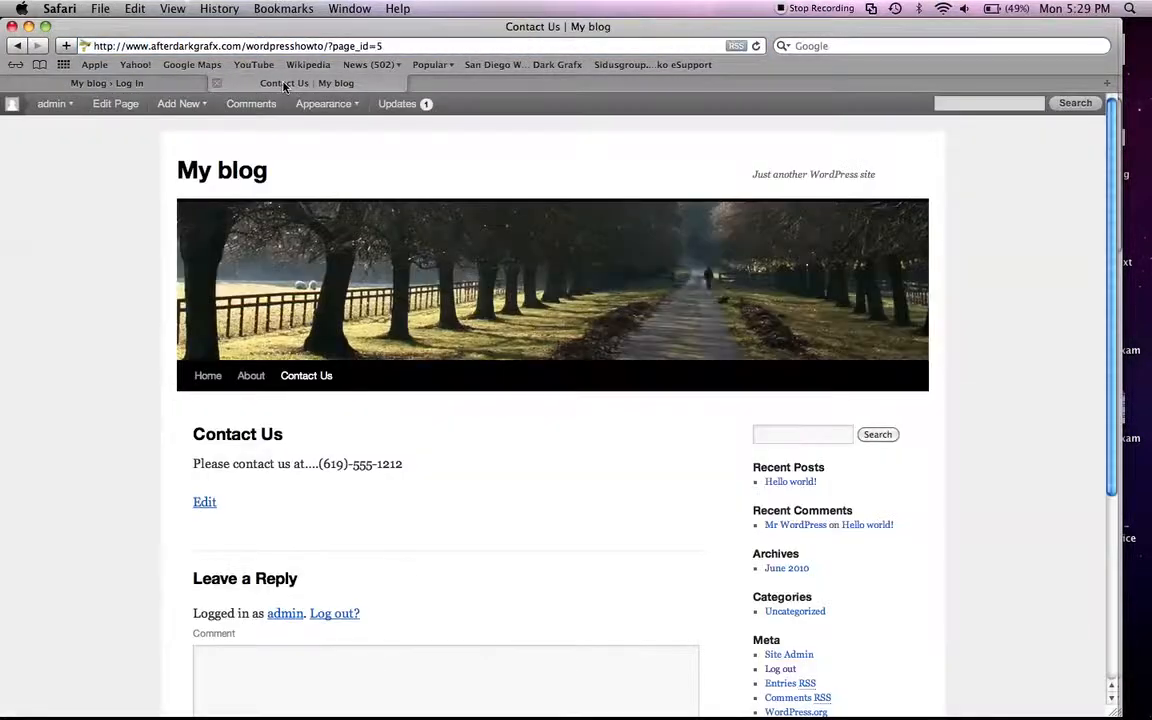
key("super+r")
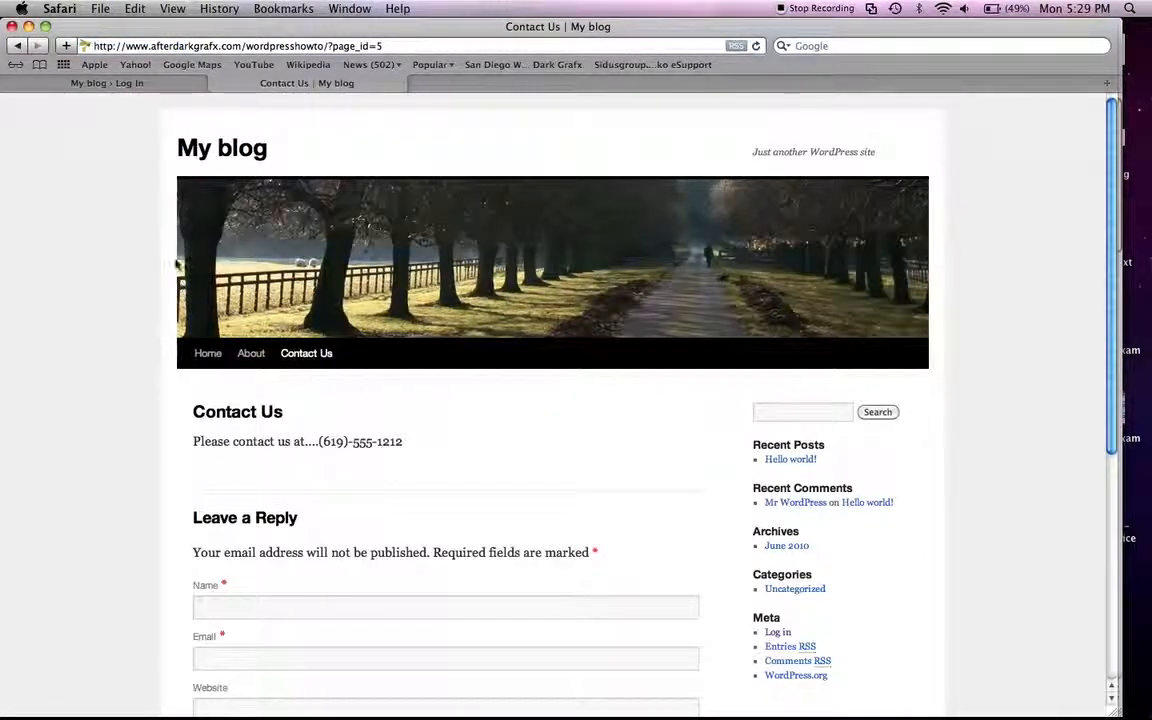
left_click(249, 361)
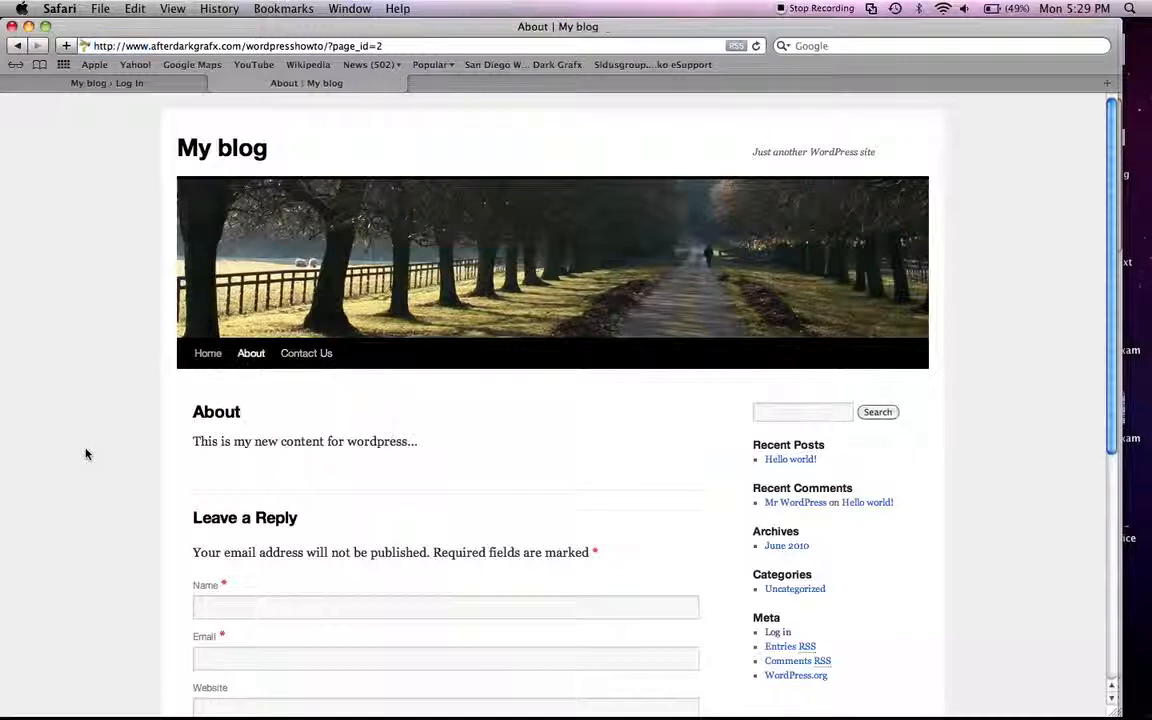
left_click(323, 356)
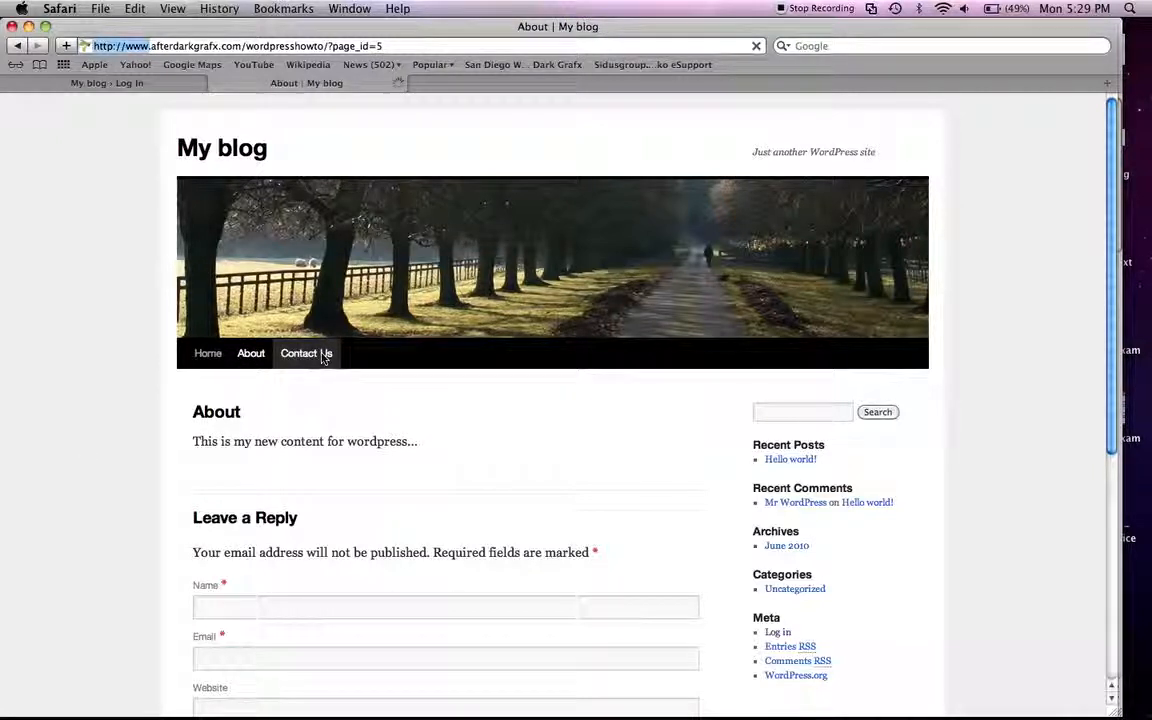
Step: Log in to the WordPress admin area again with the account's username and password
left_click(82, 84)
left_click(481, 337)
type("afterd")
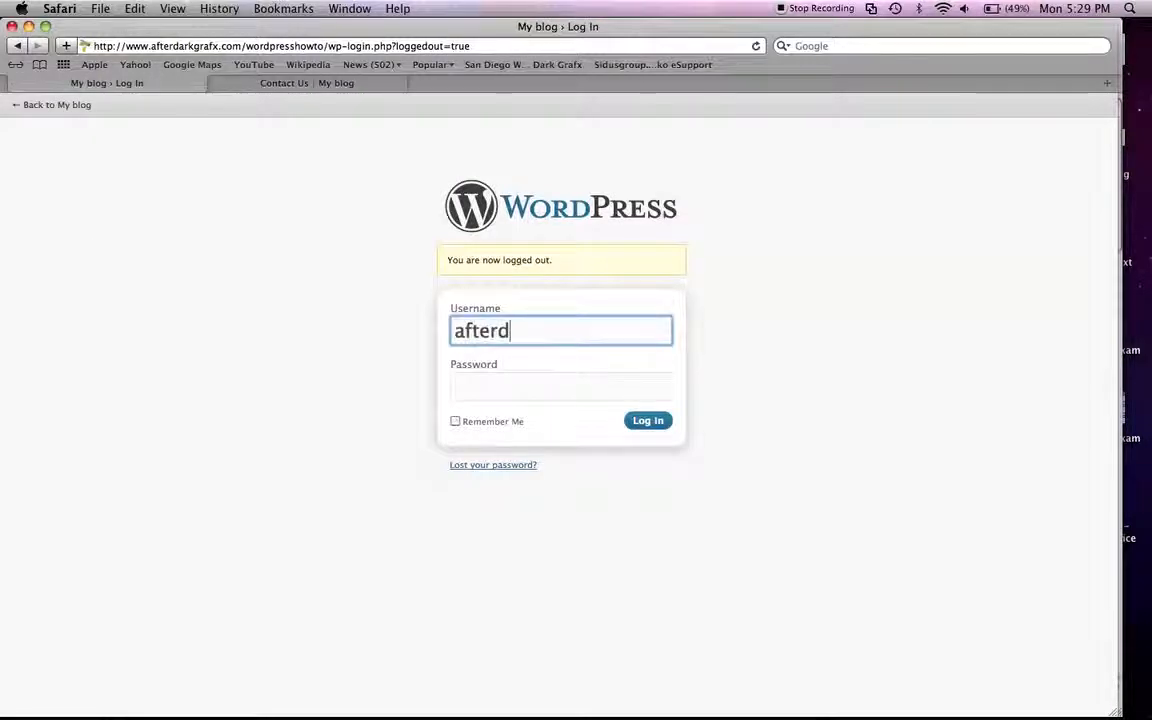
key("BackSpace")
key("BackSpace")
key("BackSpace")
key("BackSpace")
key("BackSpace")
key("BackSpace")
type("wordpresshowt")
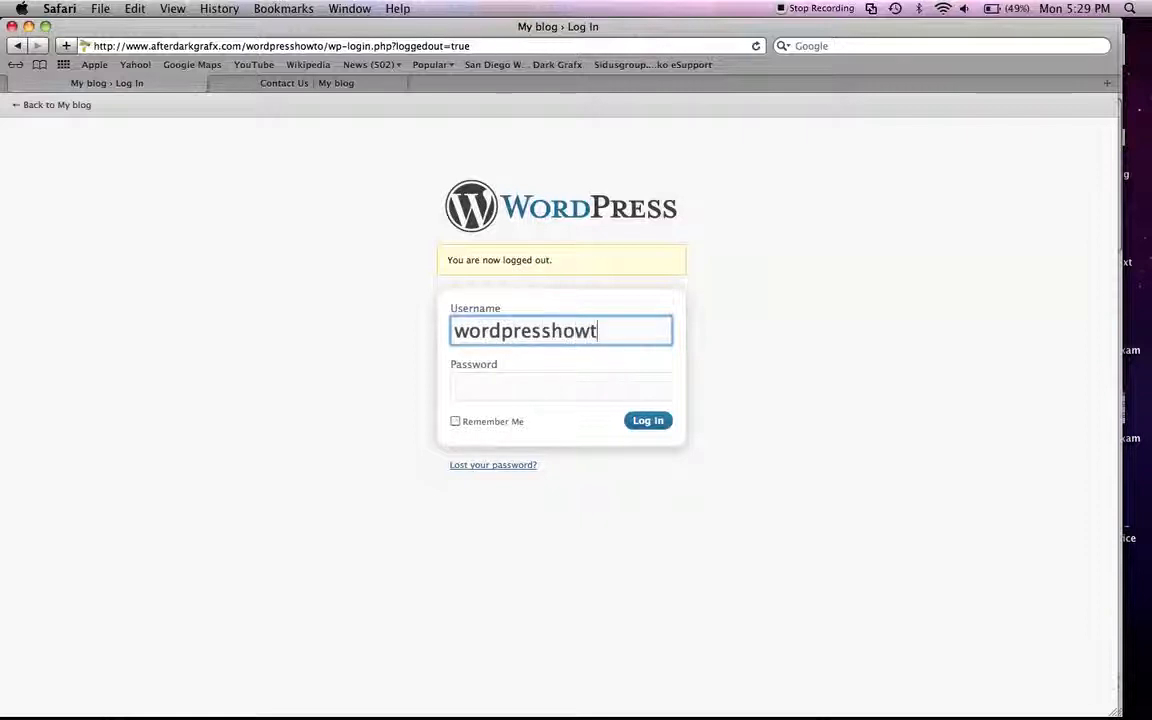
type("o")
key("Tab")
type("••••••")
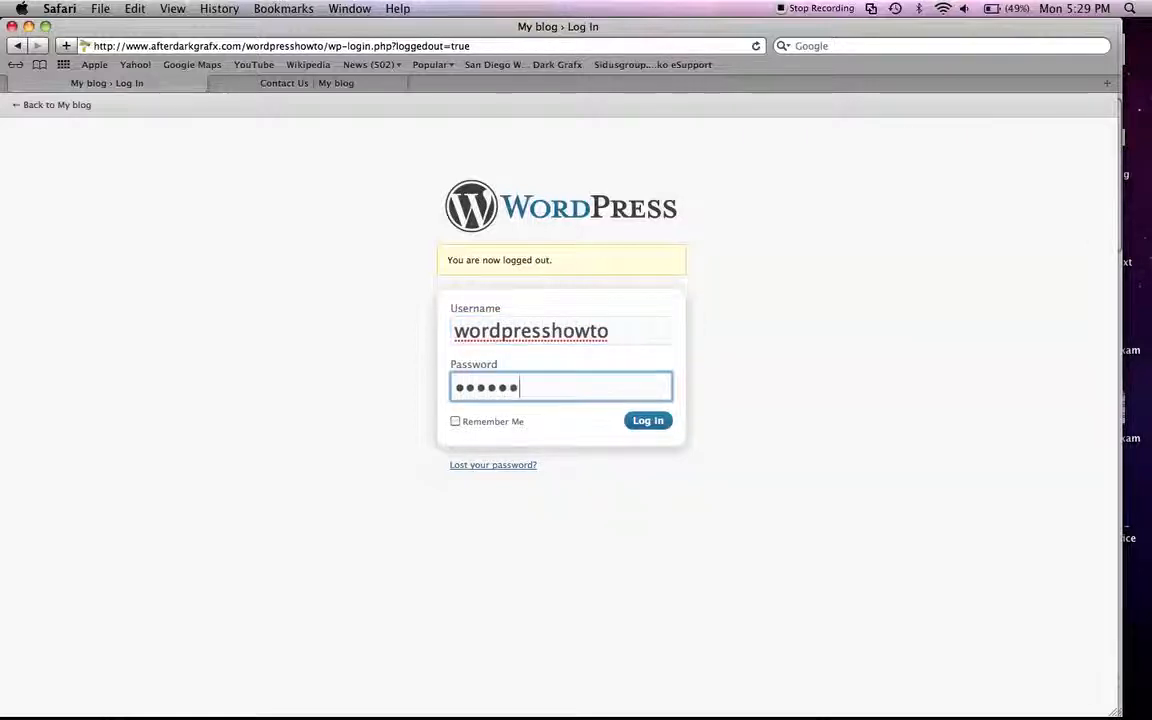
type("•••")
key("Return")
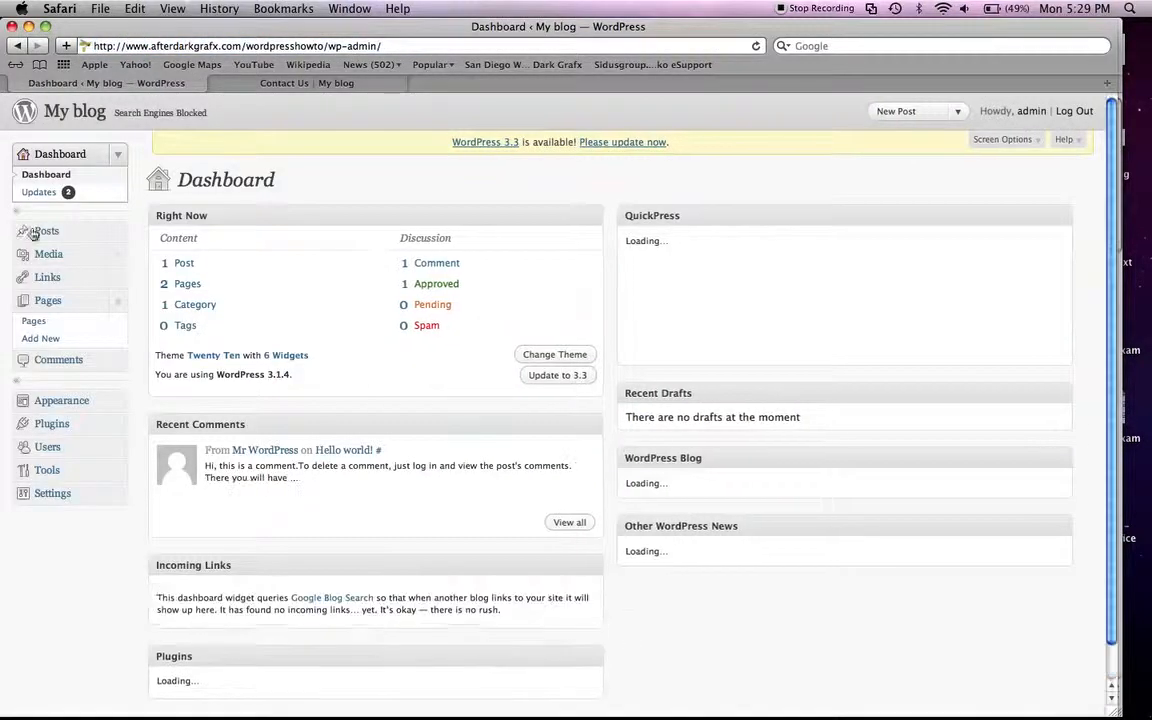
Step: Open the Contact Us page for editing from the page list and highlight the "?page_id=5" part of its permalink
left_click(36, 321)
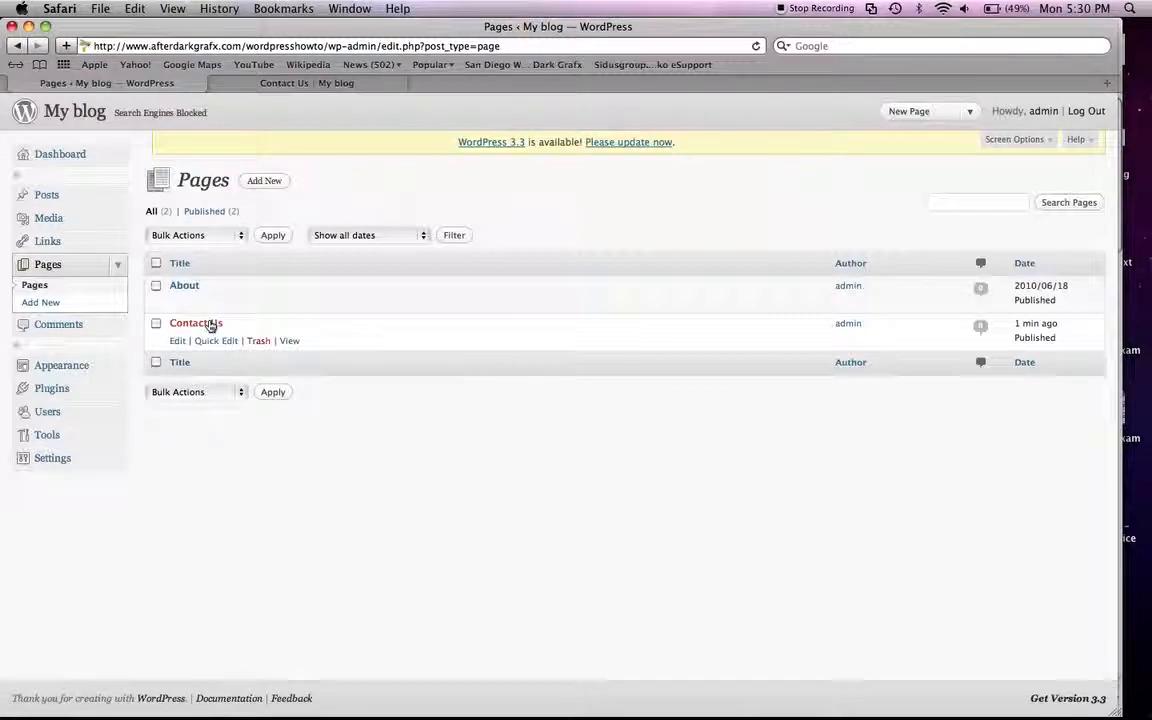
left_click(210, 324)
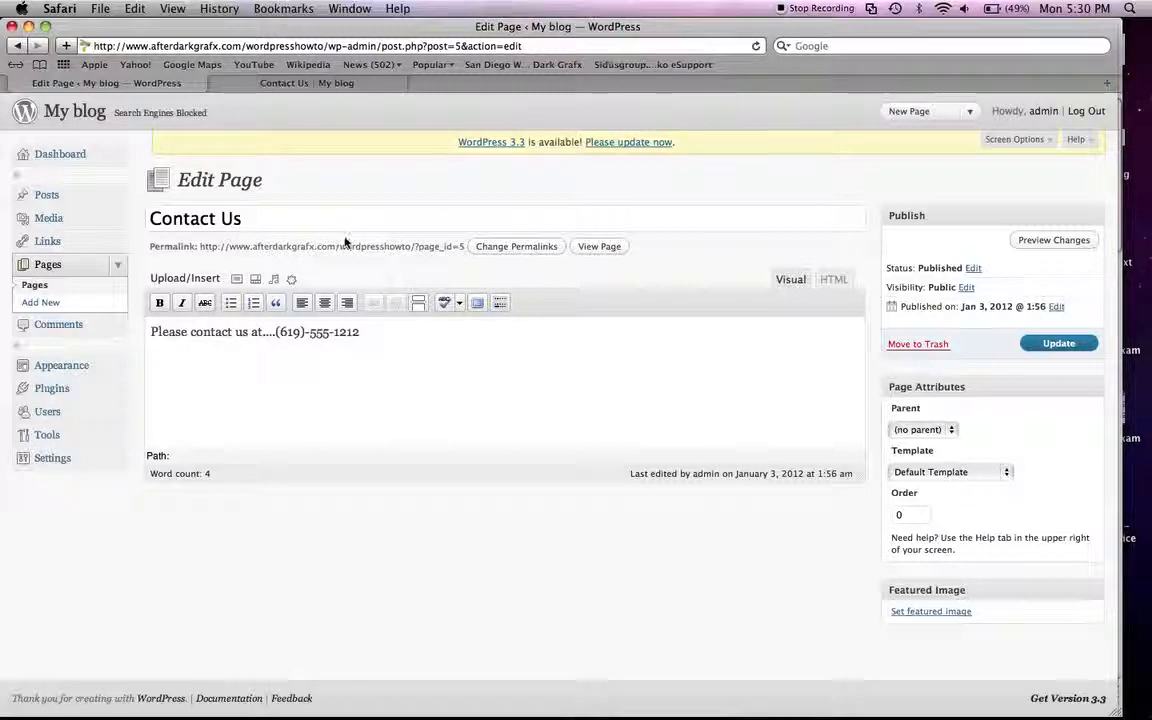
left_click_drag(416, 246, 465, 250)
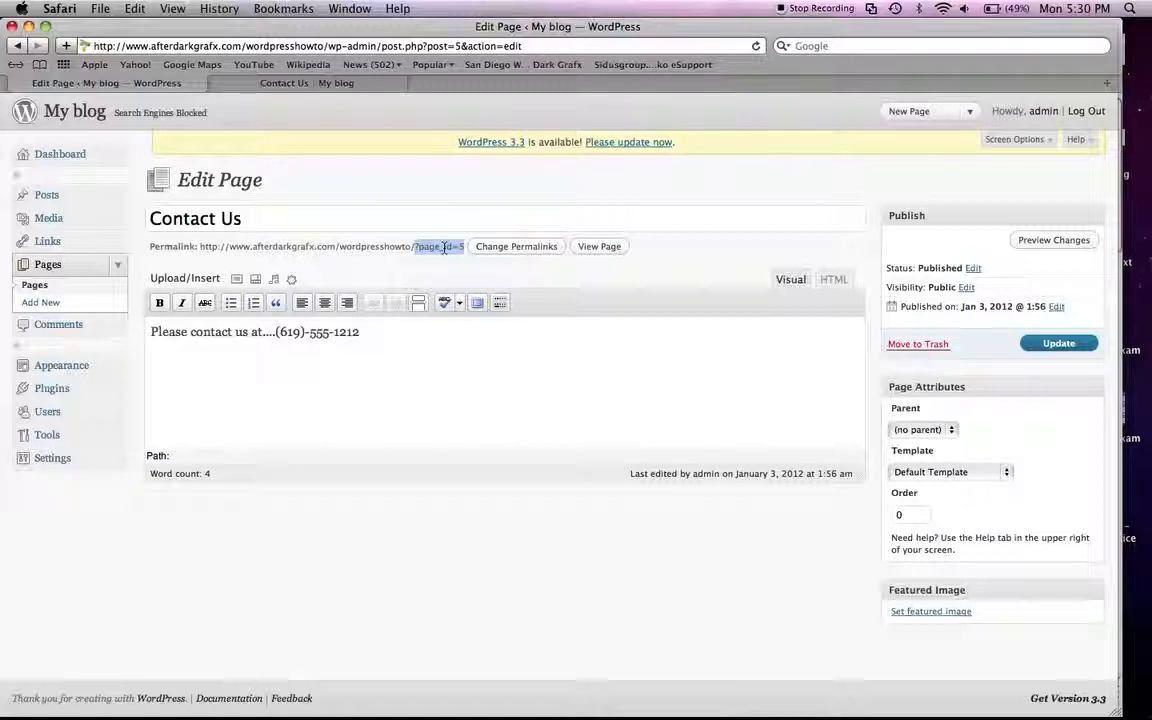
left_click(430, 248)
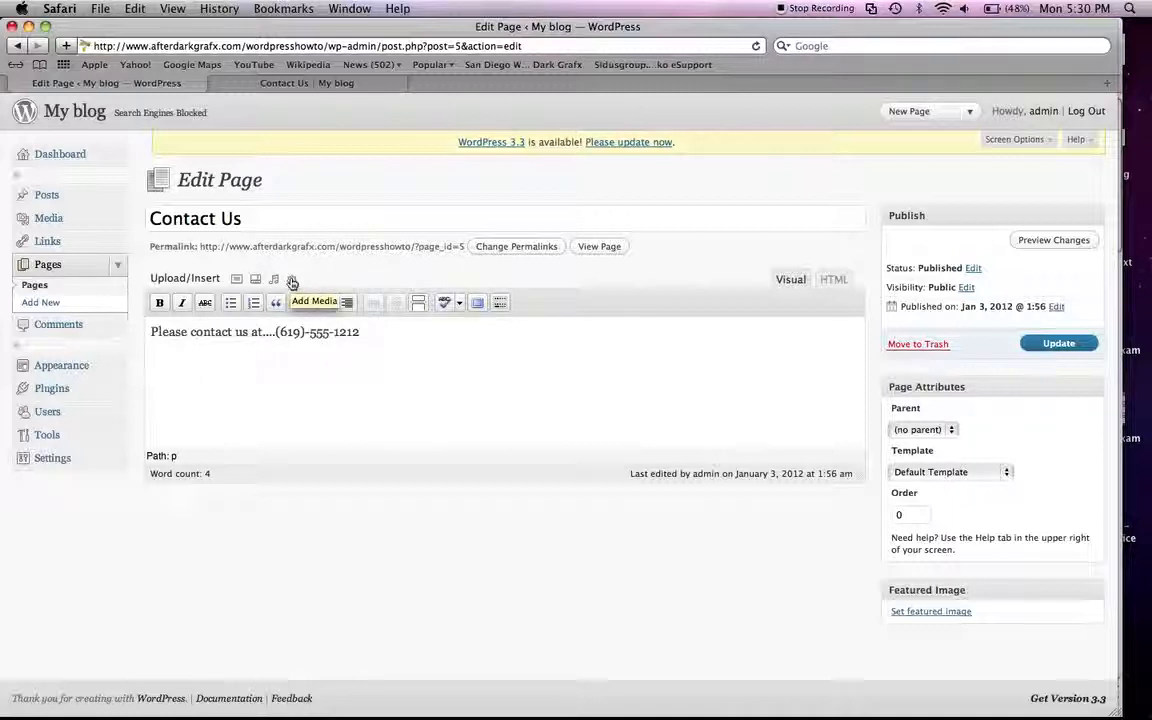
Step: Make the opening characters "Please c" of the Contact Us text bold and italic
left_click_drag(151, 332, 194, 338)
left_click(160, 302)
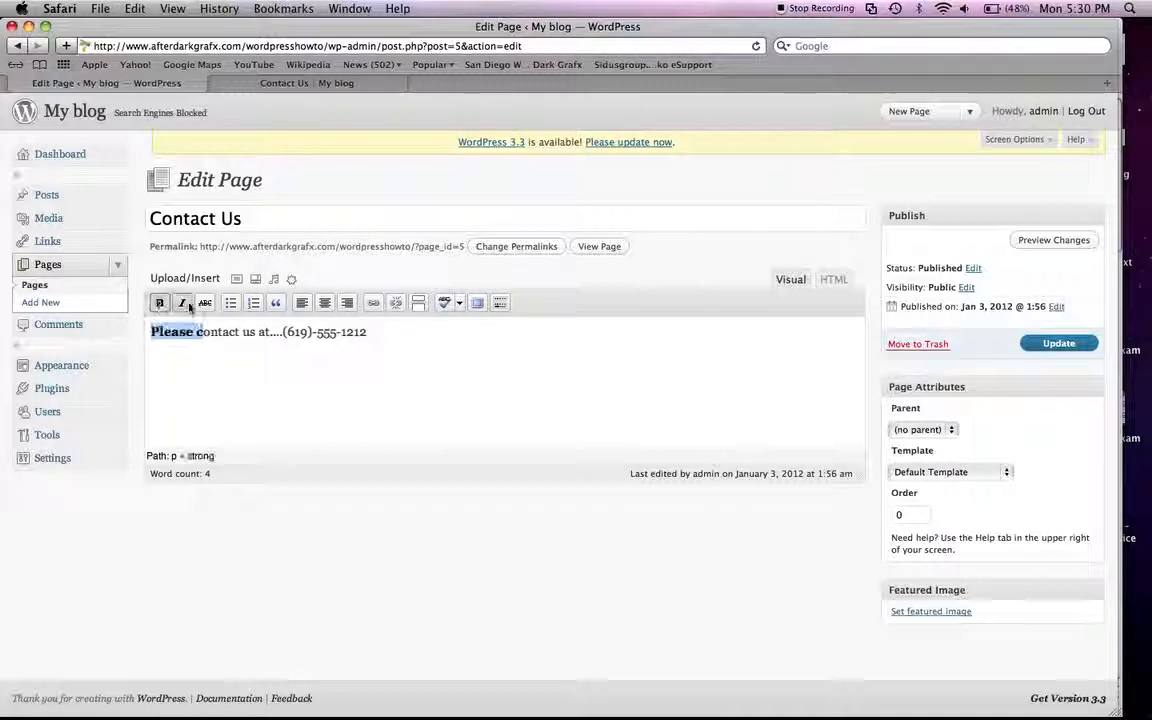
left_click(186, 304)
Step: Try strikethrough, bulleted list and numbered list formatting on the selected text, removing each one again
left_click(204, 304)
left_click(204, 304)
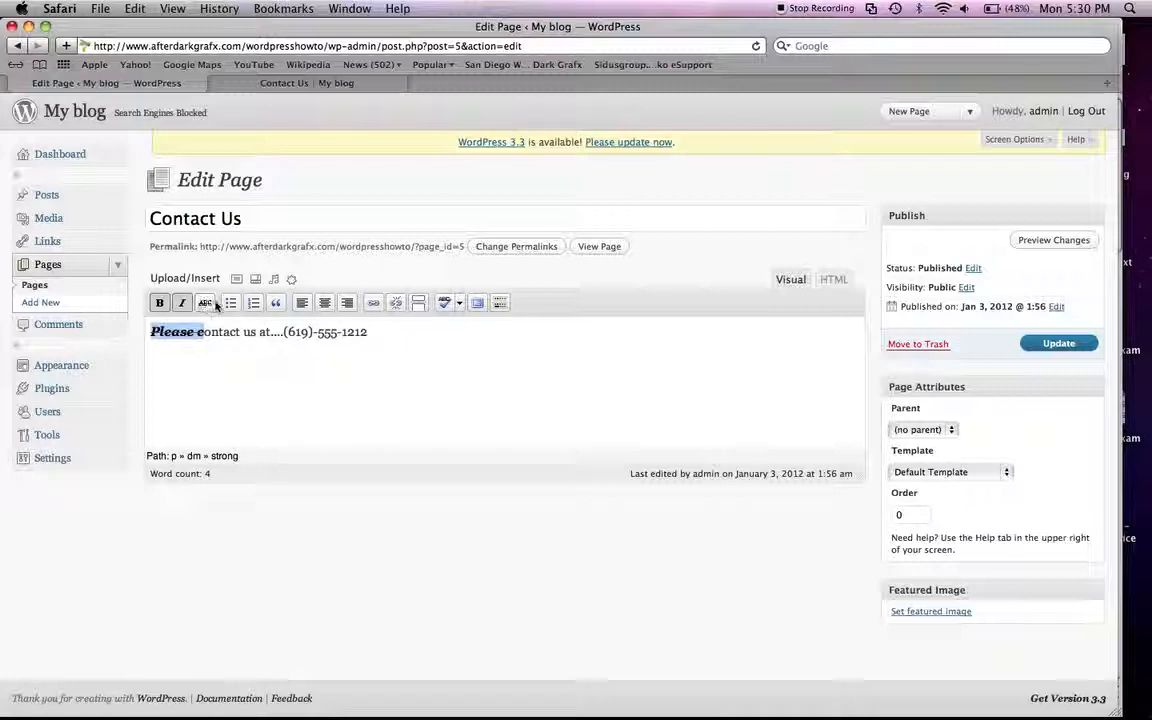
left_click(229, 304)
left_click(229, 304)
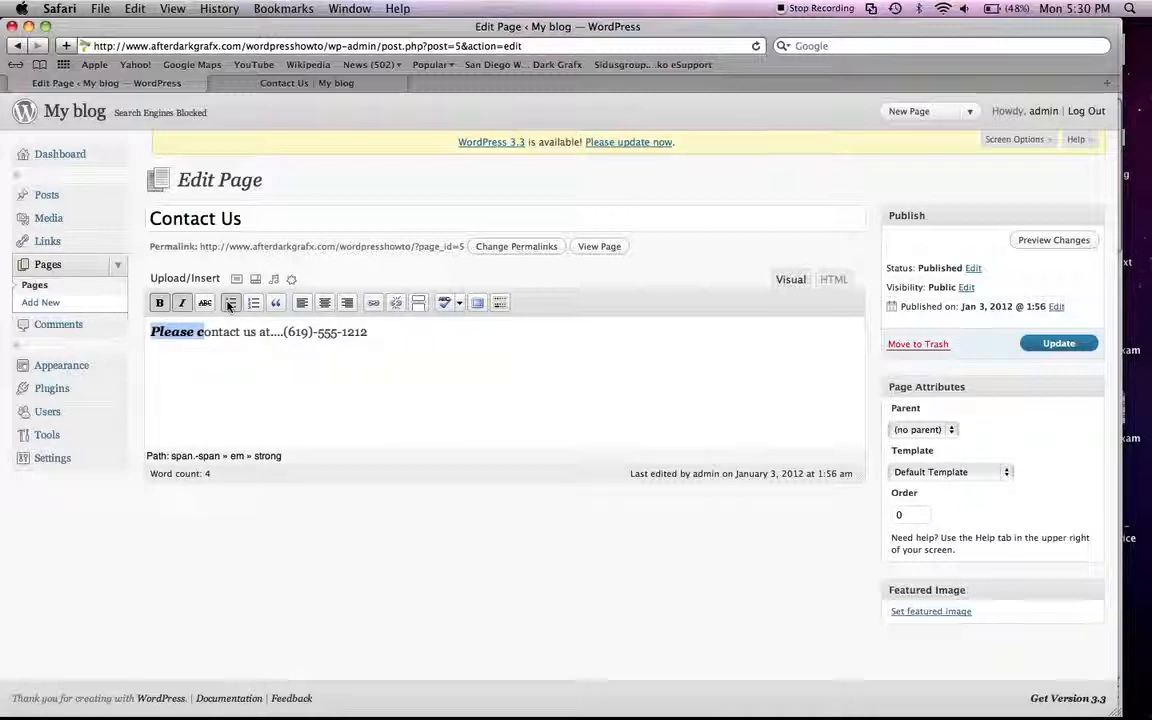
left_click(252, 304)
left_click(252, 304)
Step: Format the Contact Us text as a blockquote and update the page
left_click(275, 304)
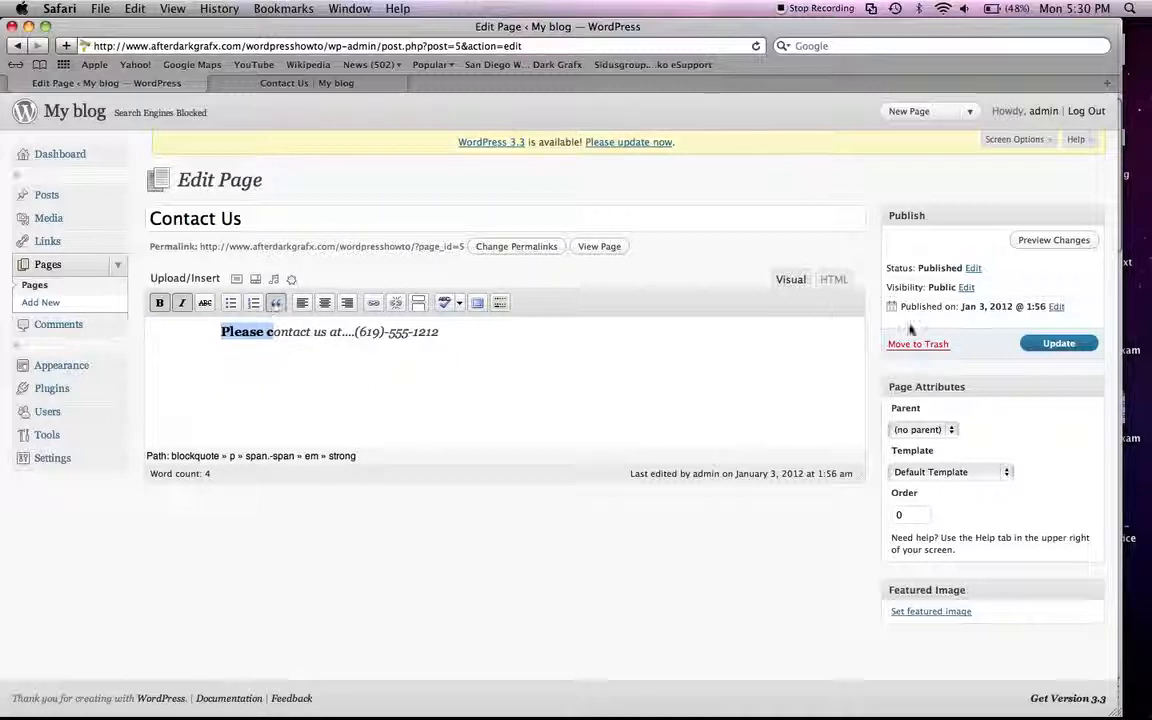
left_click(1088, 345)
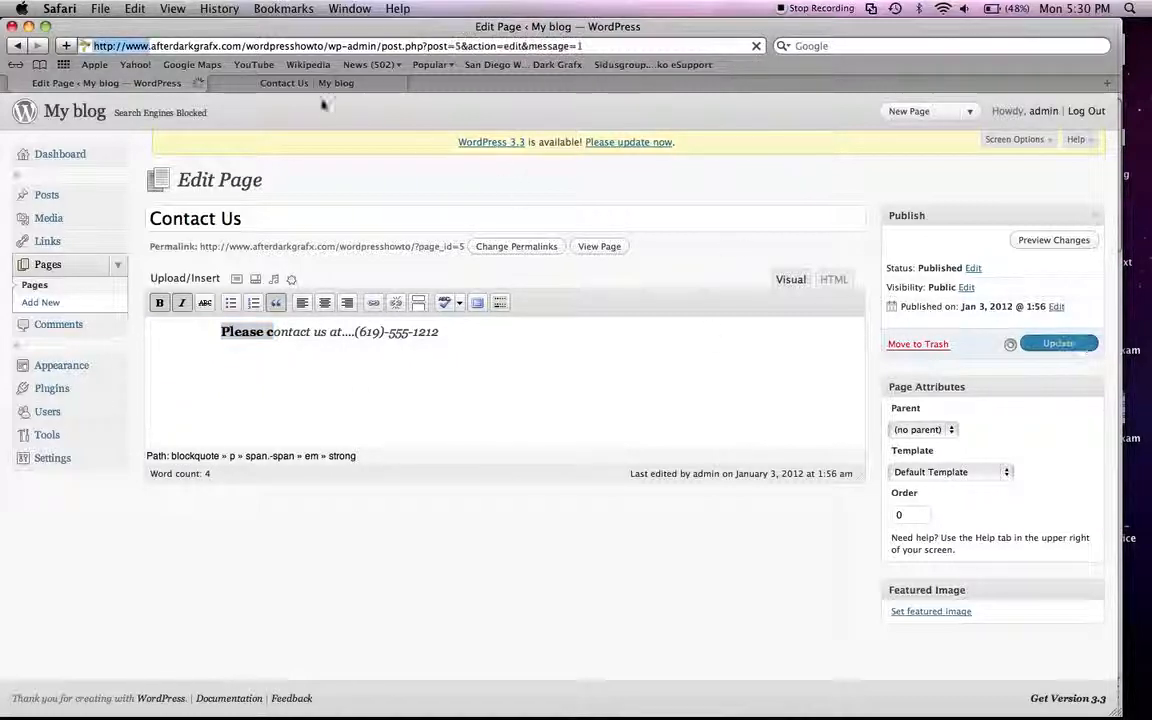
Step: Load the About page and the Contact Us page on the public site to check the updated formatting
left_click(290, 84)
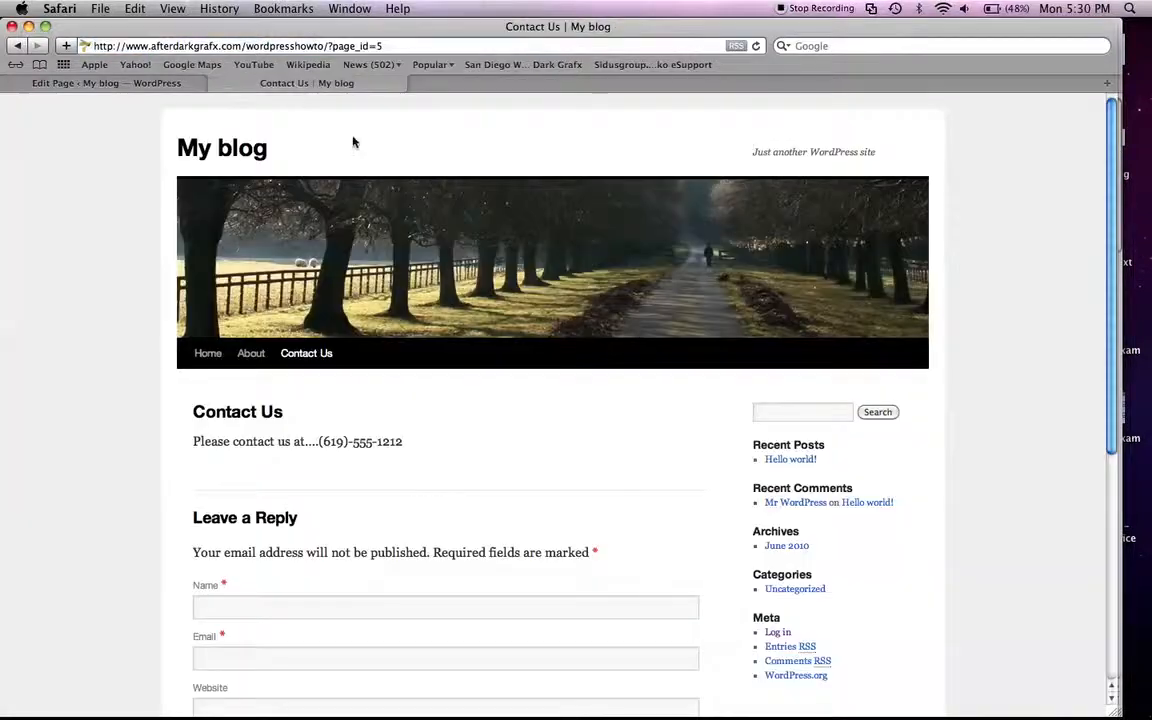
left_click(249, 356)
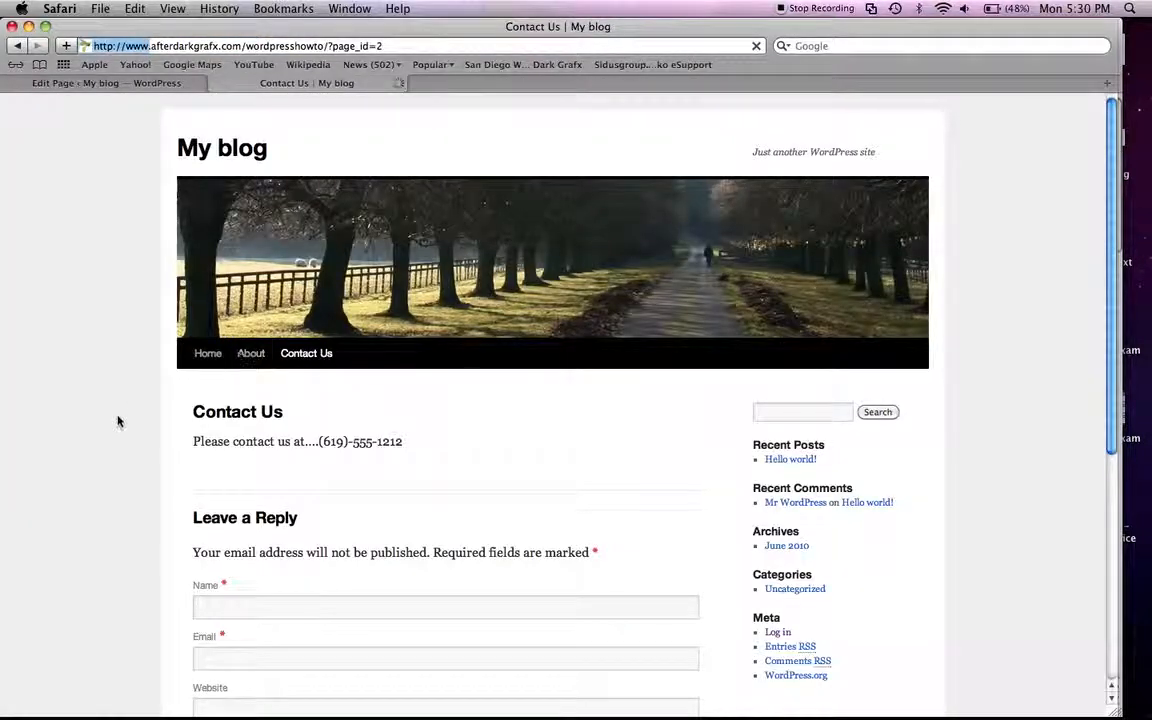
left_click(305, 386)
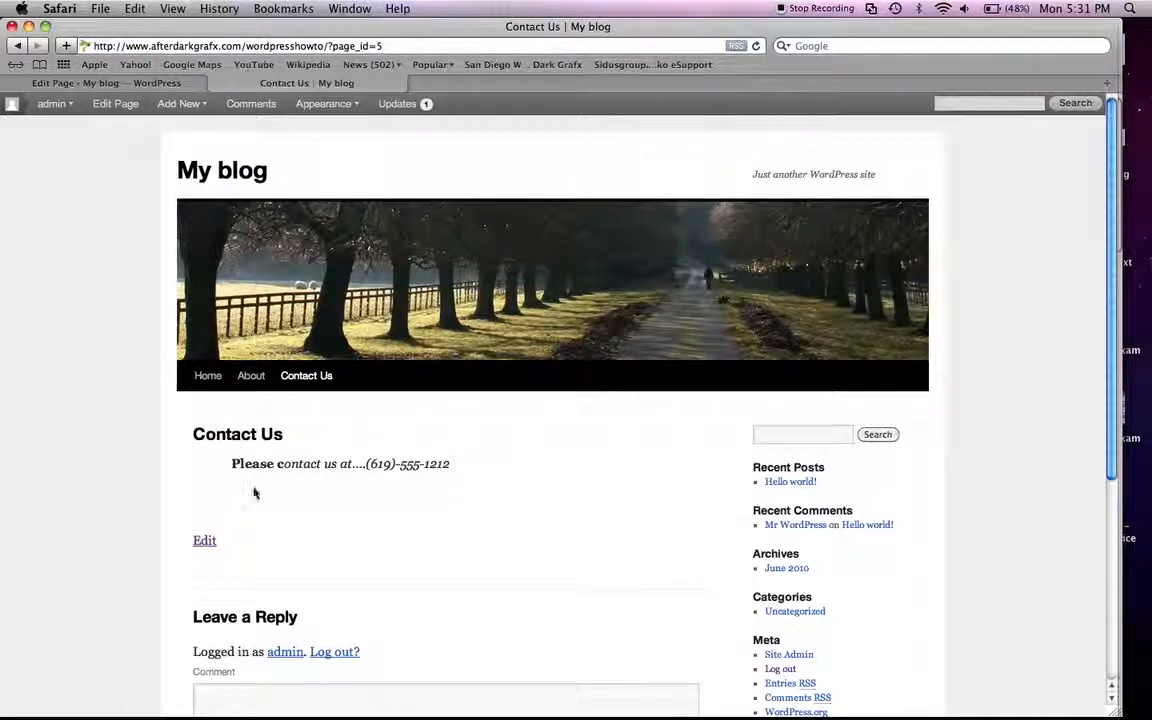
Step: Return to the page editor and remove the blockquote formatting from the Contact Us text
left_click(150, 84)
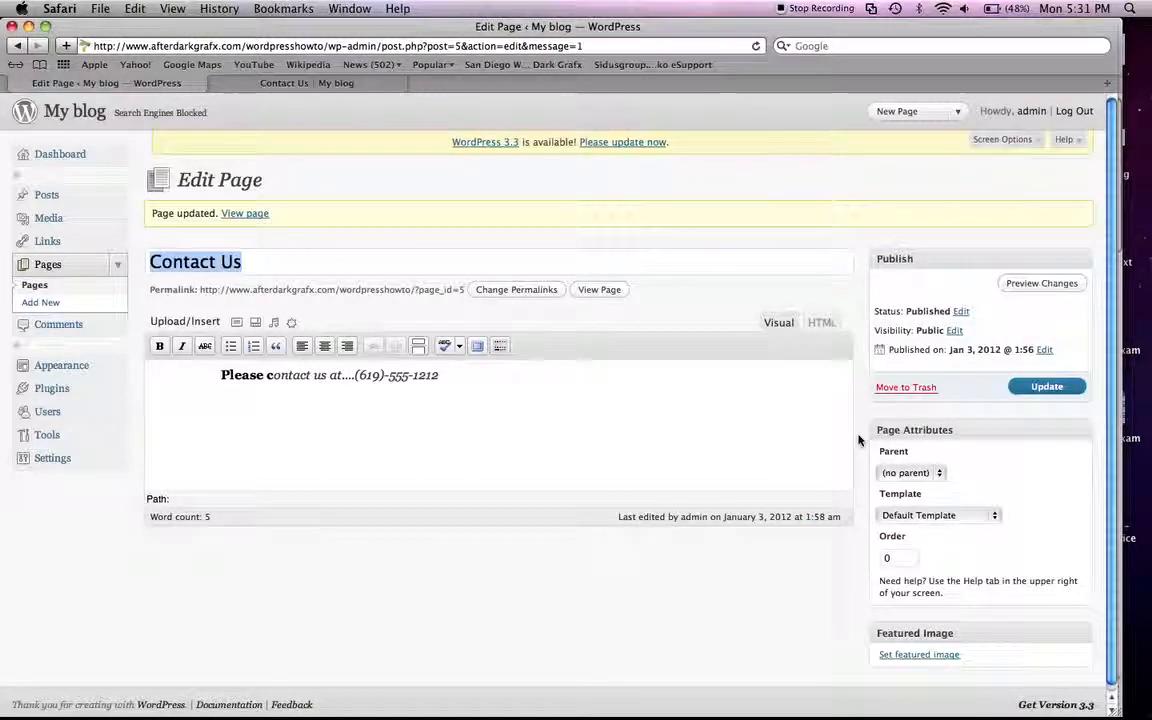
left_click(264, 376)
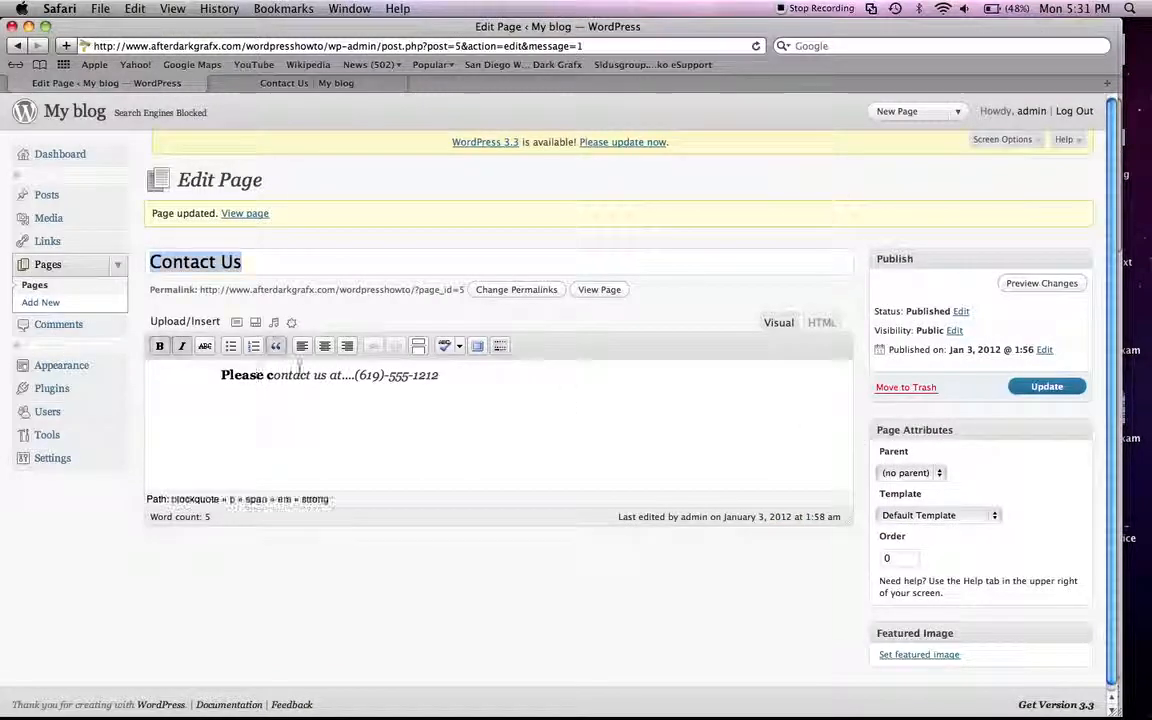
left_click(276, 346)
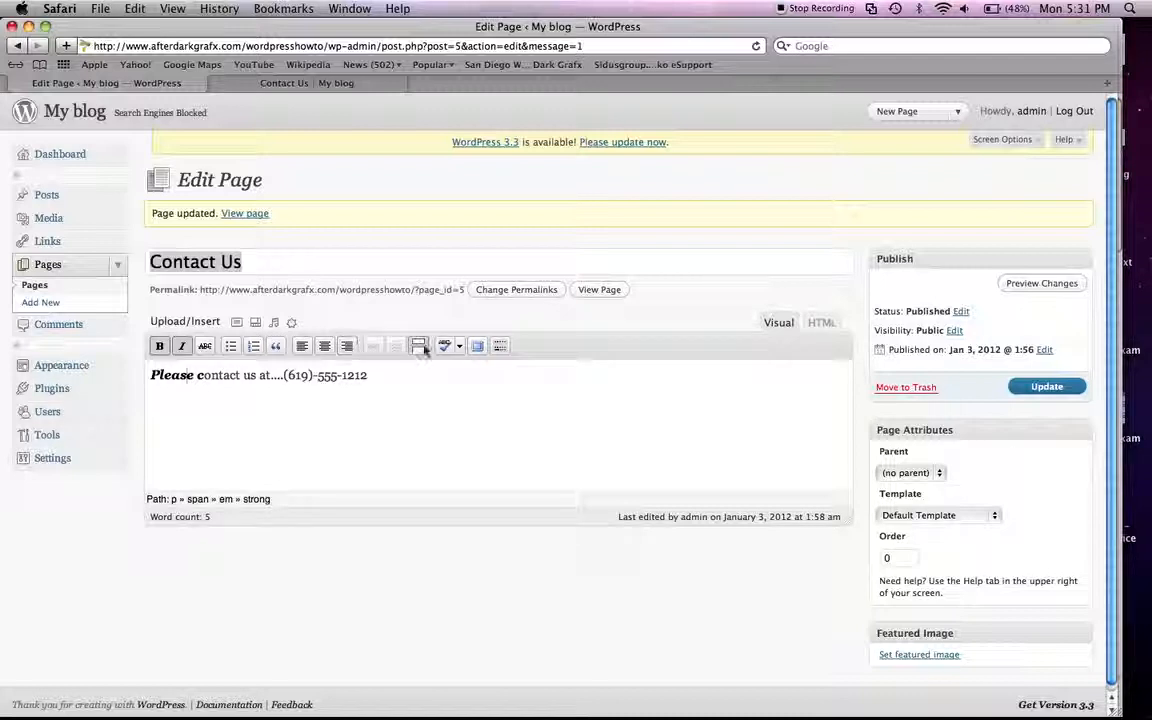
left_click_drag(193, 378, 145, 380)
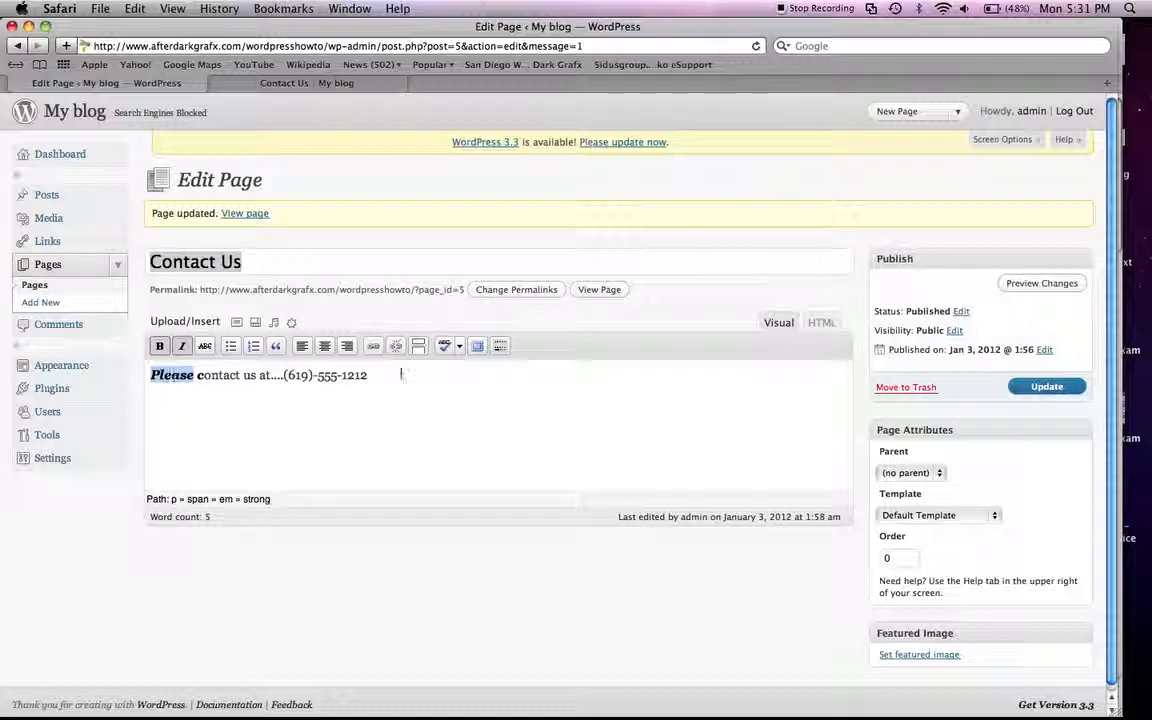
left_click(374, 347)
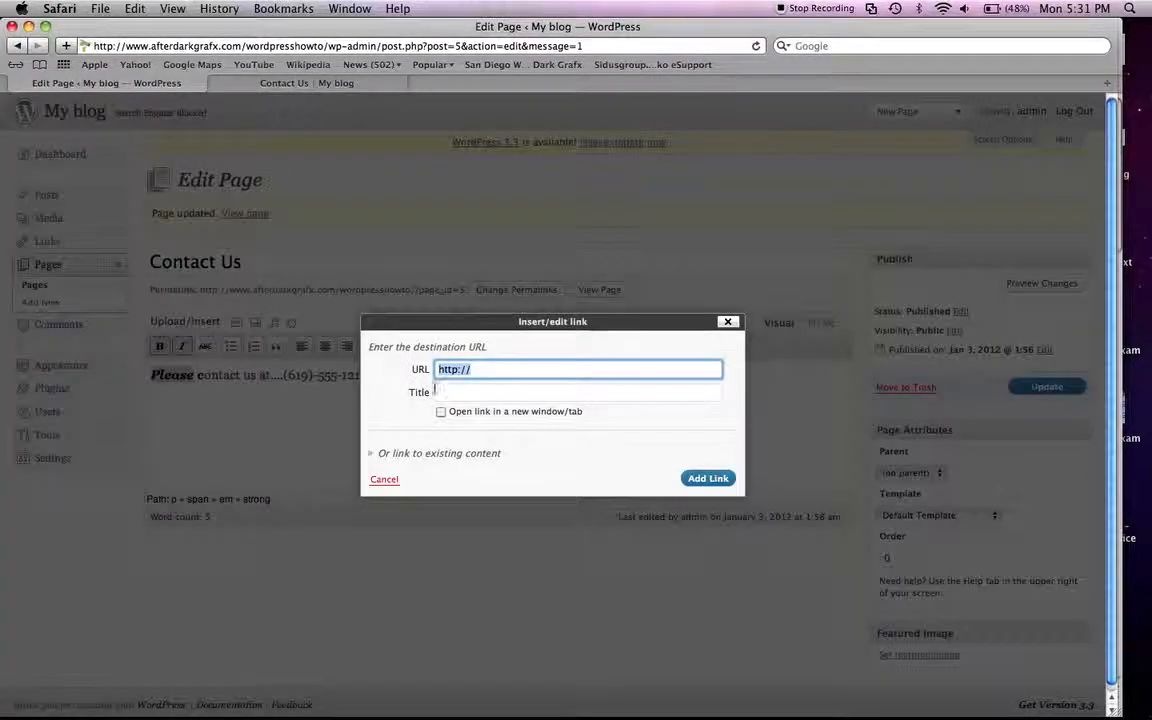
left_click(478, 370)
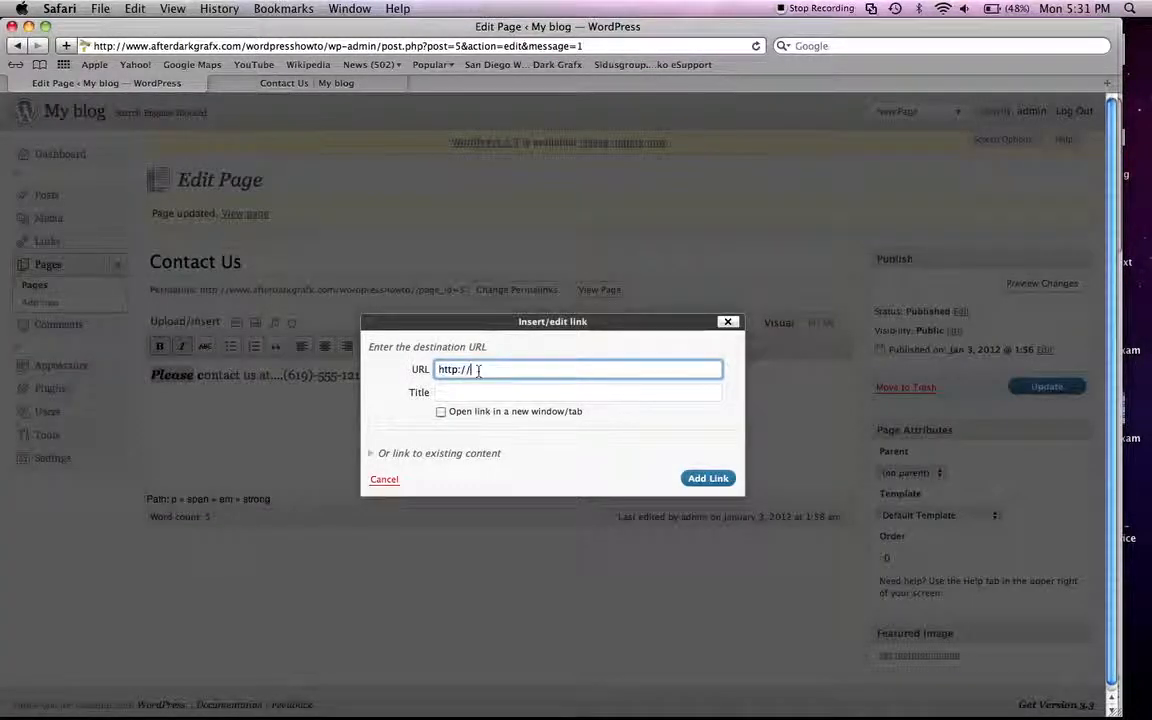
type("www.google.com")
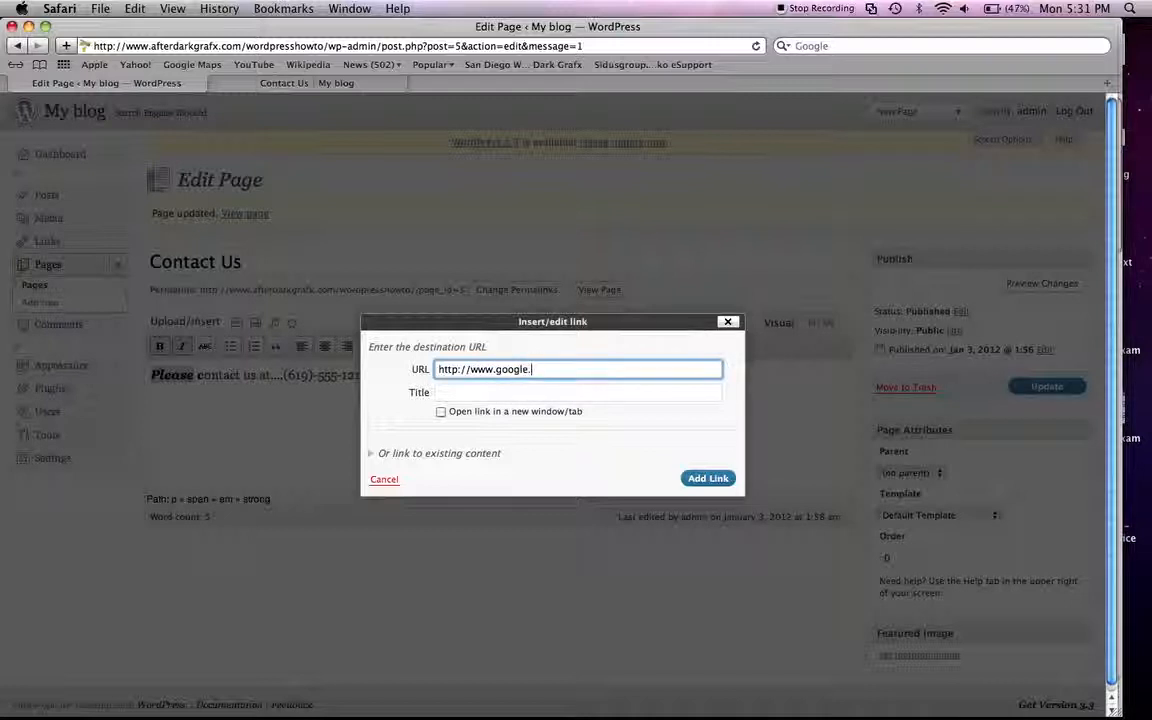
left_click(442, 413)
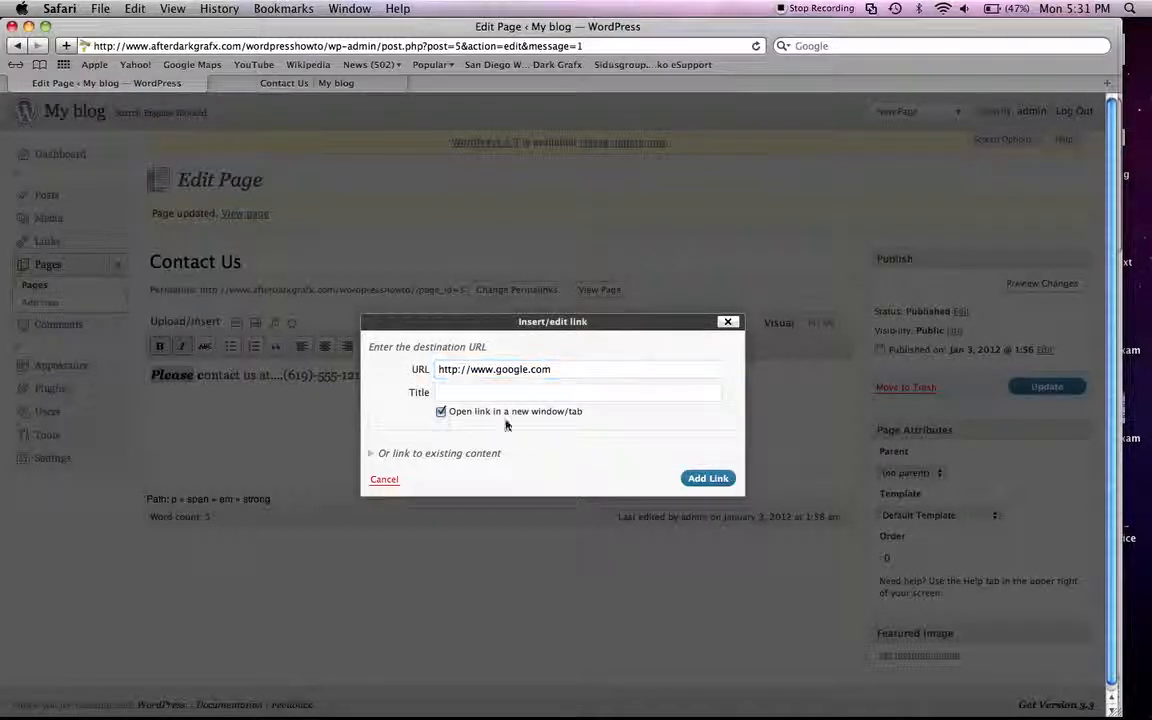
left_click(705, 478)
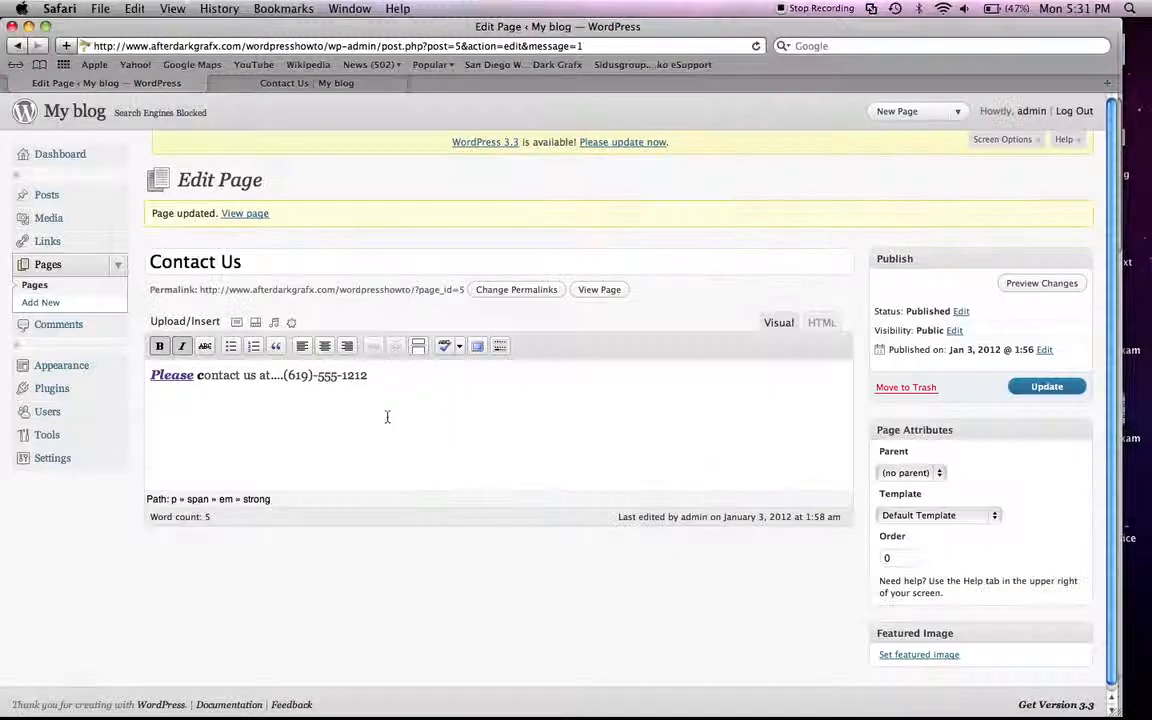
left_click(1030, 388)
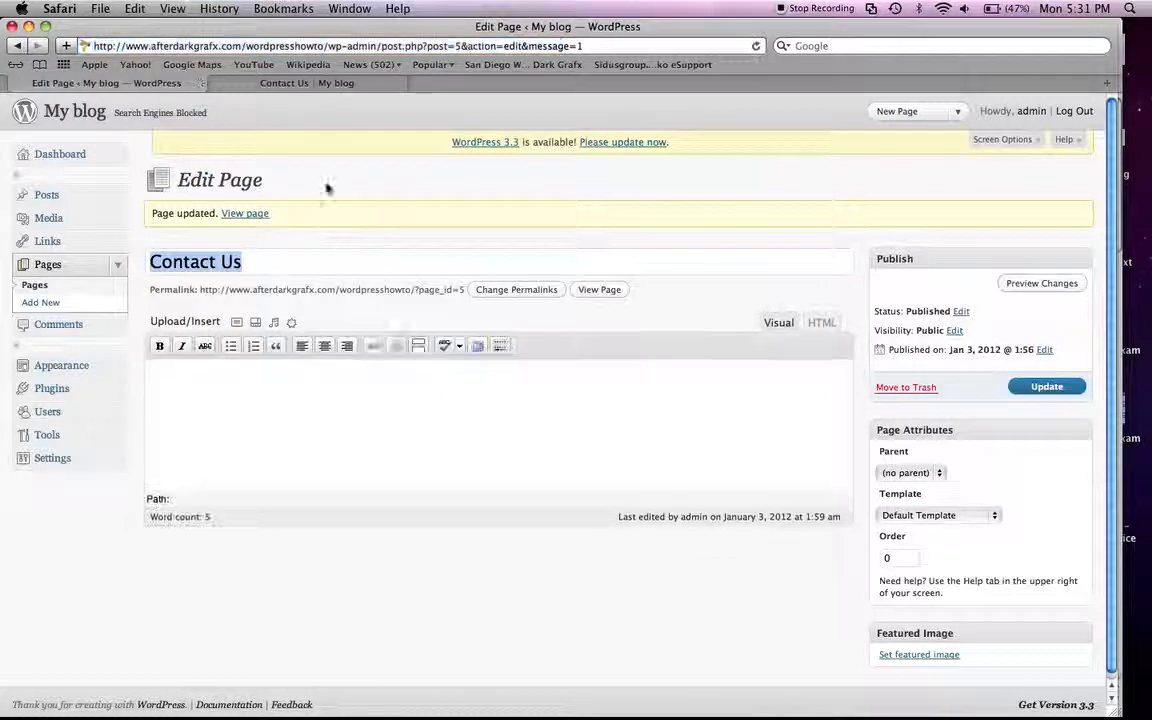
Step: Reload the public Contact Us page, test the "Please" link, and close the Google window it opens
left_click(277, 88)
key("super+r")
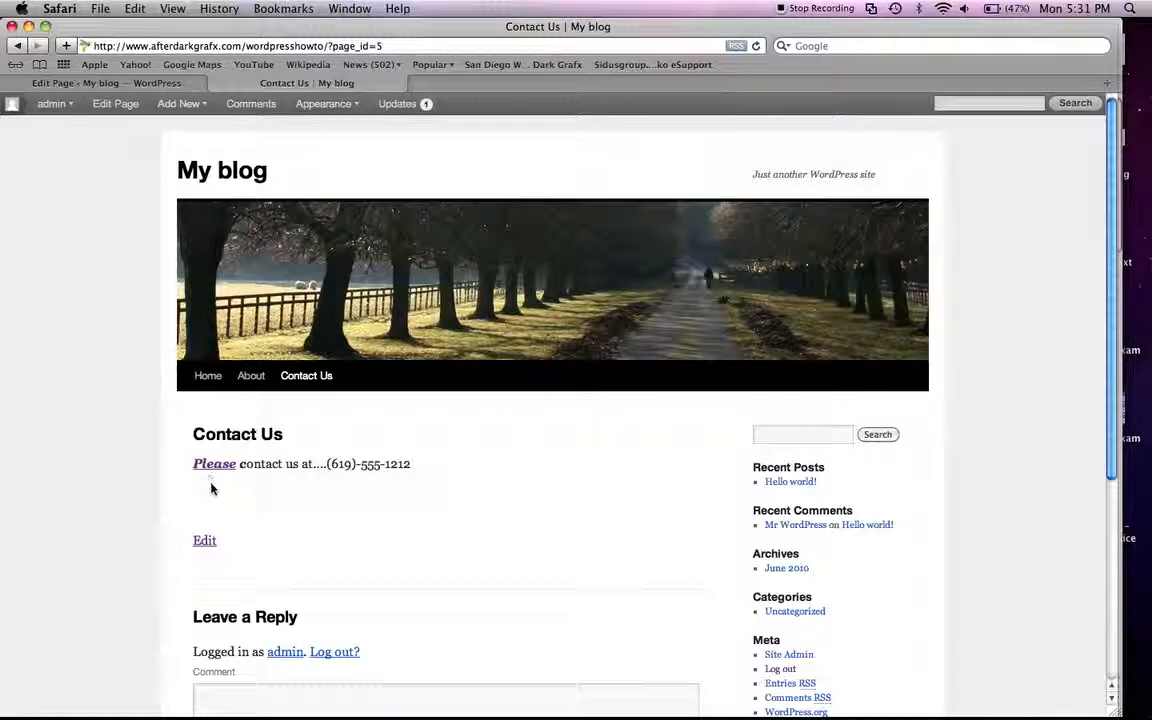
left_click(214, 468)
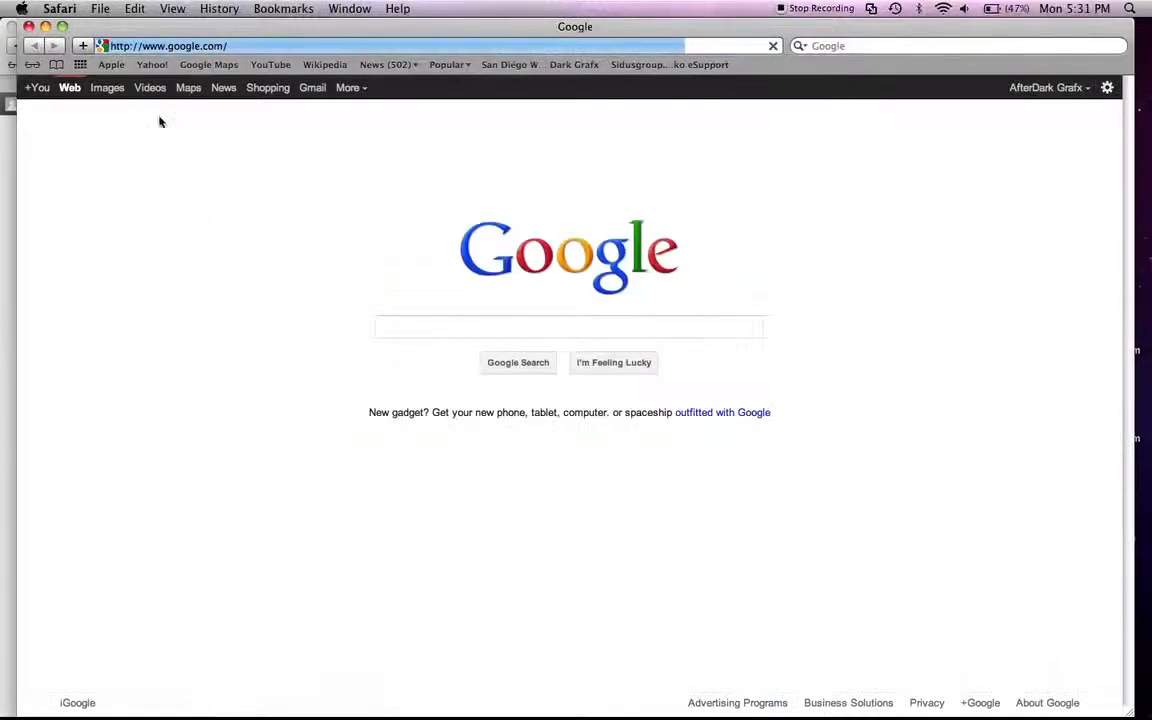
key("super+w")
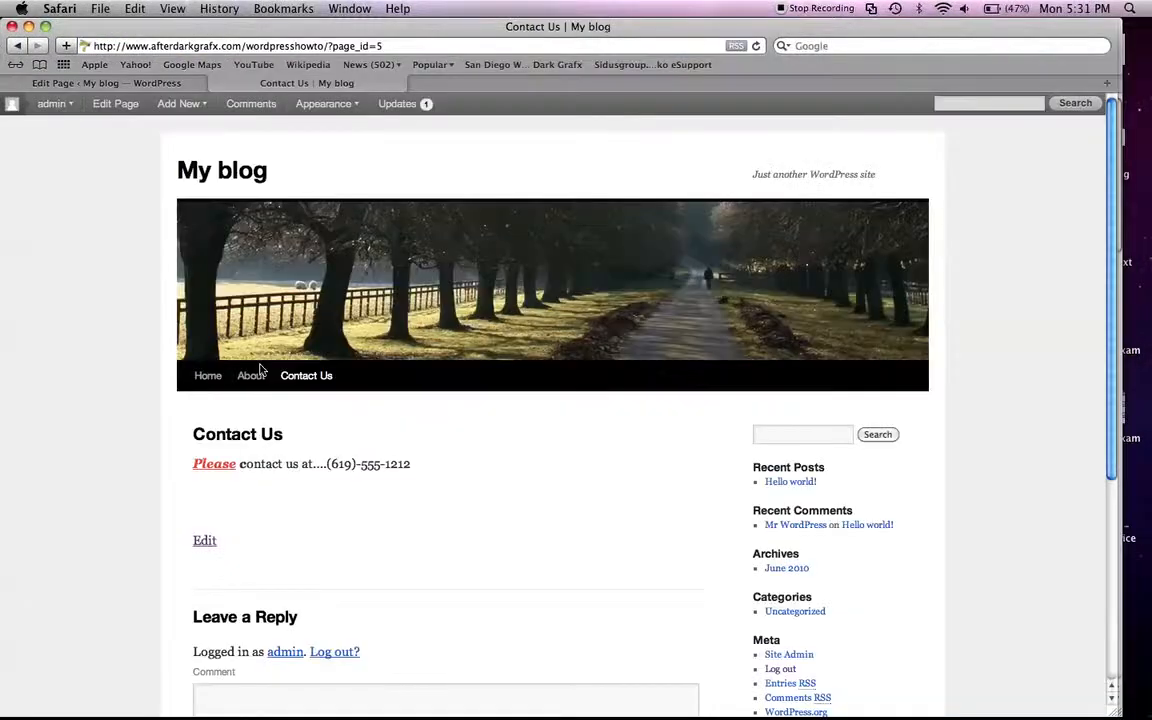
Step: Return to the page editor and look through the spellchecker's language options without changing the language
left_click(115, 103)
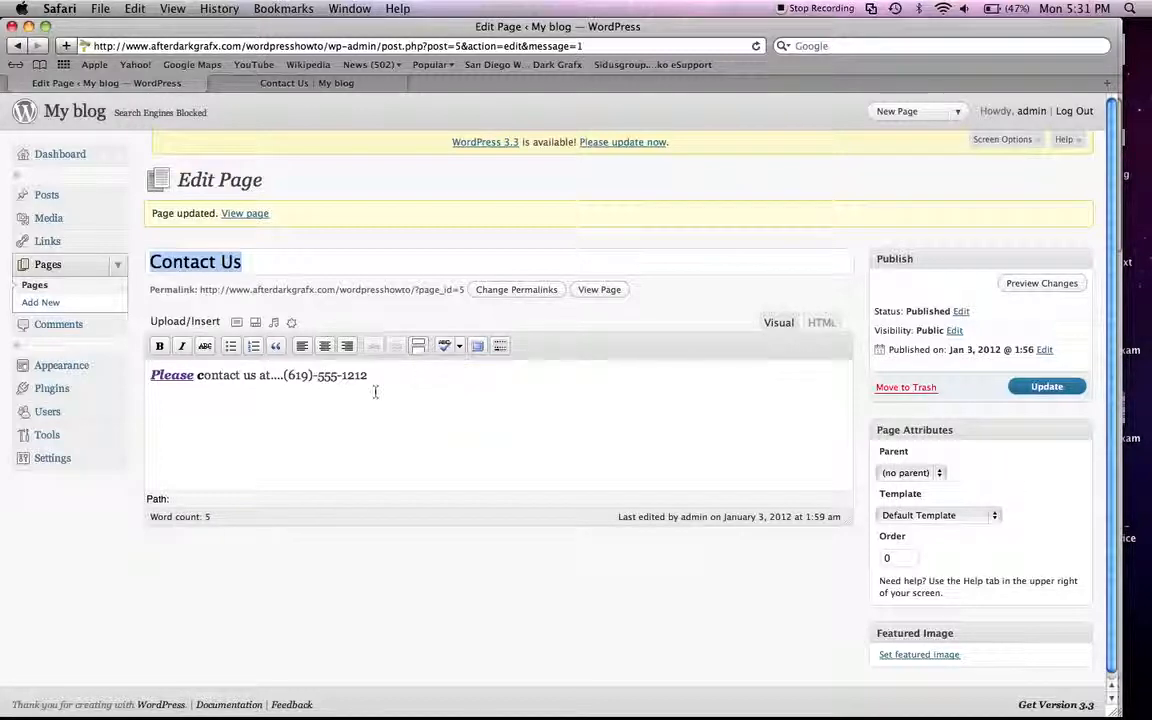
left_click(449, 346)
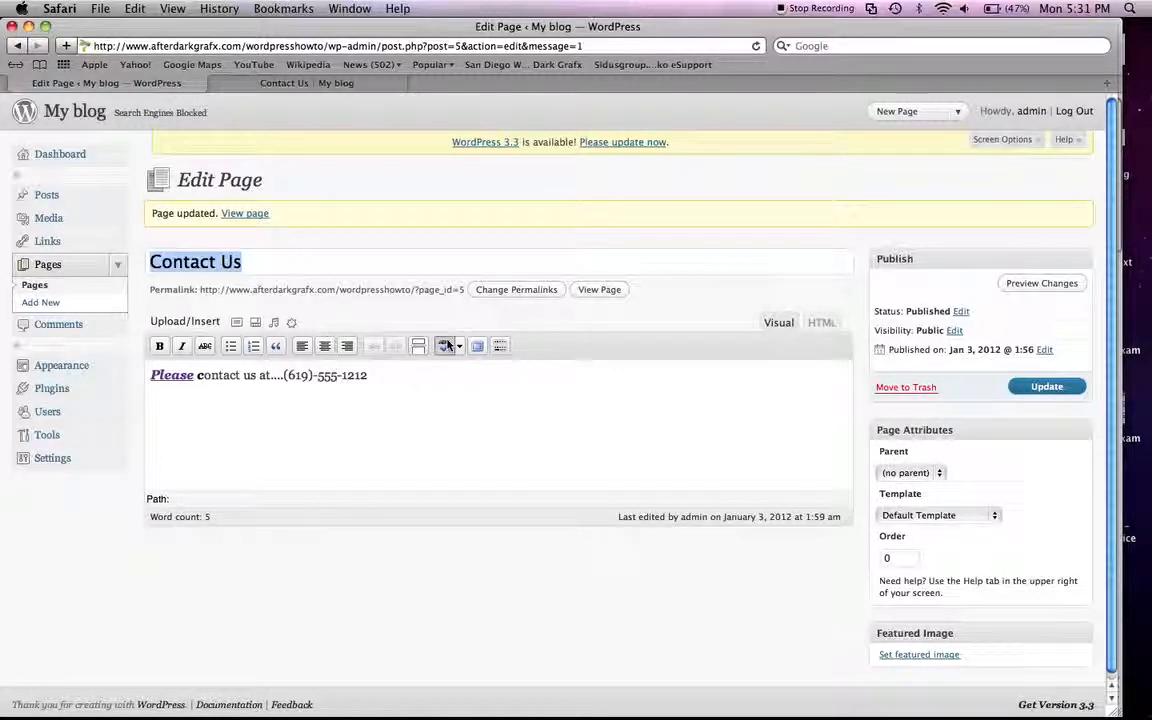
left_click(460, 347)
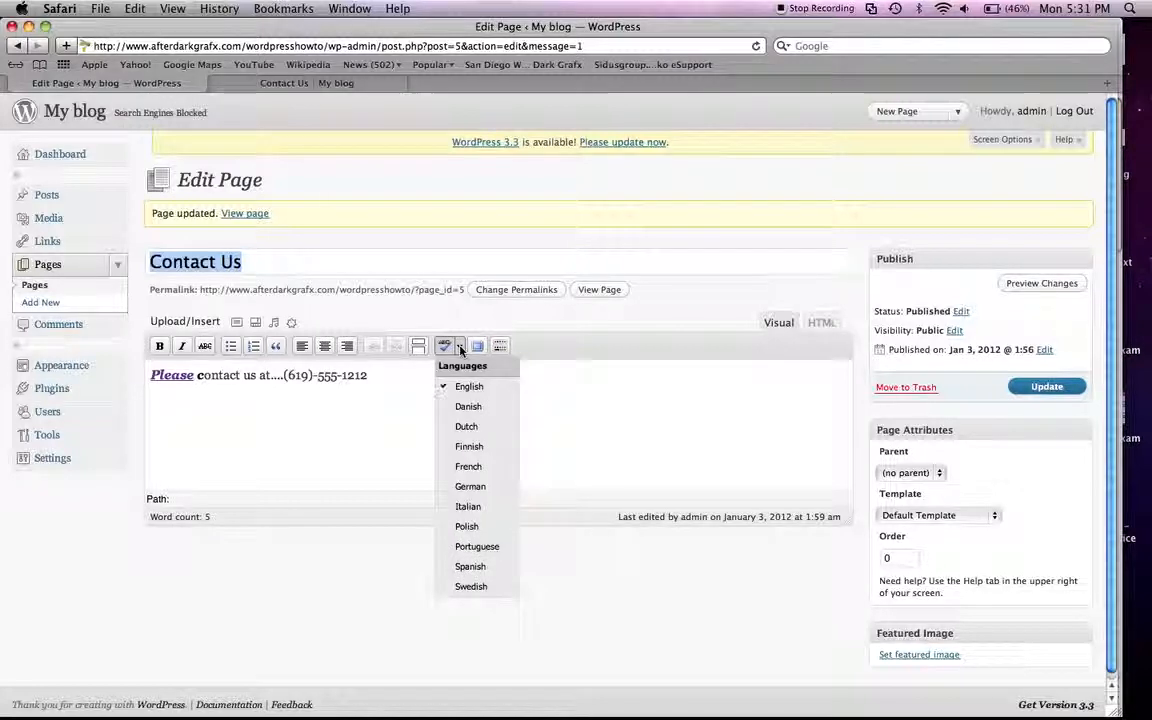
left_click(468, 319)
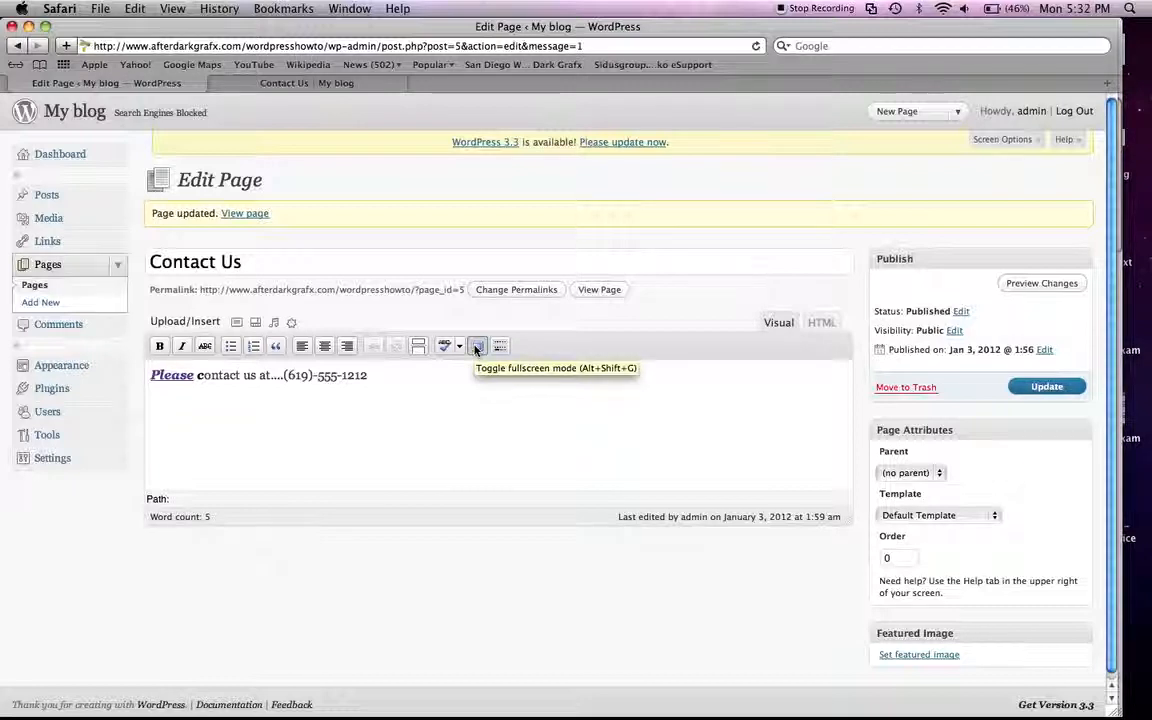
Step: Make all of the Contact Us text bold in fullscreen mode and return to the normal editor view
left_click(476, 347)
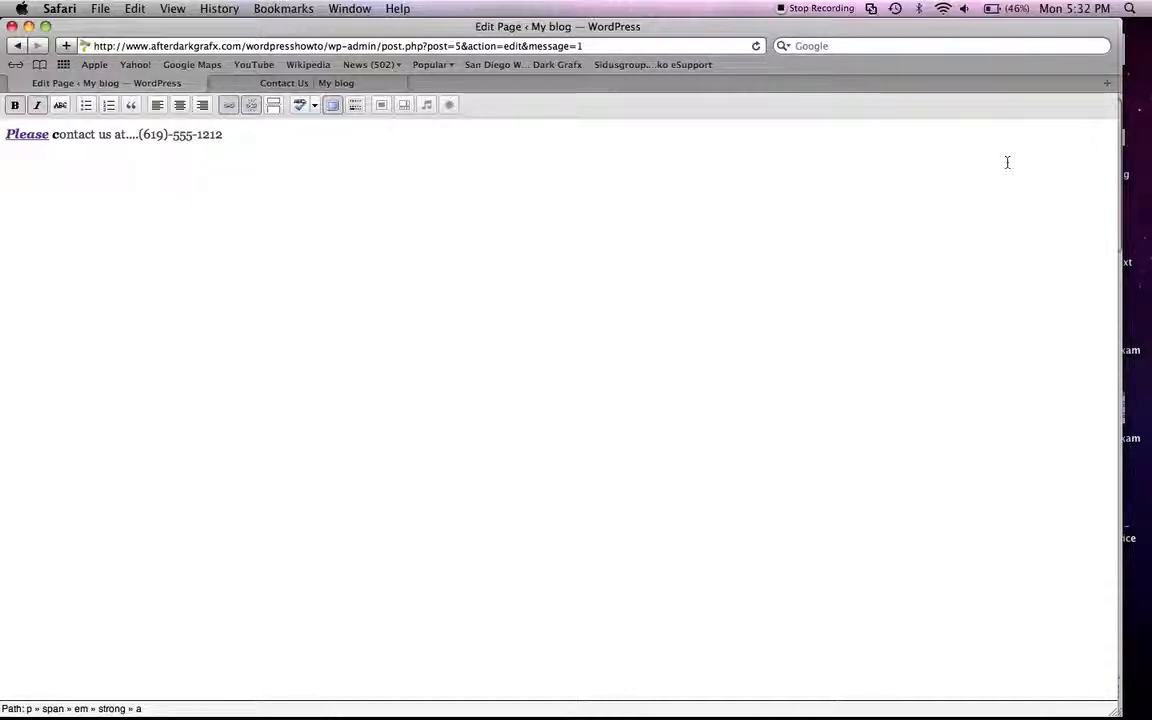
key("super+a")
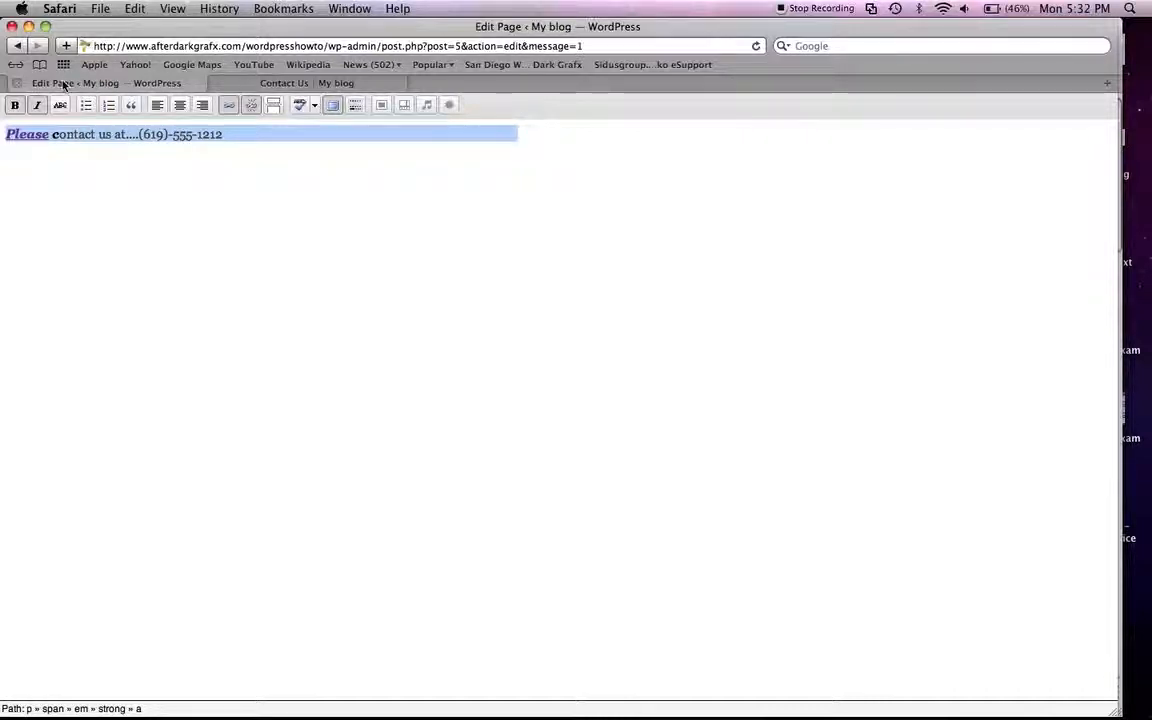
left_click(14, 106)
left_click(14, 106)
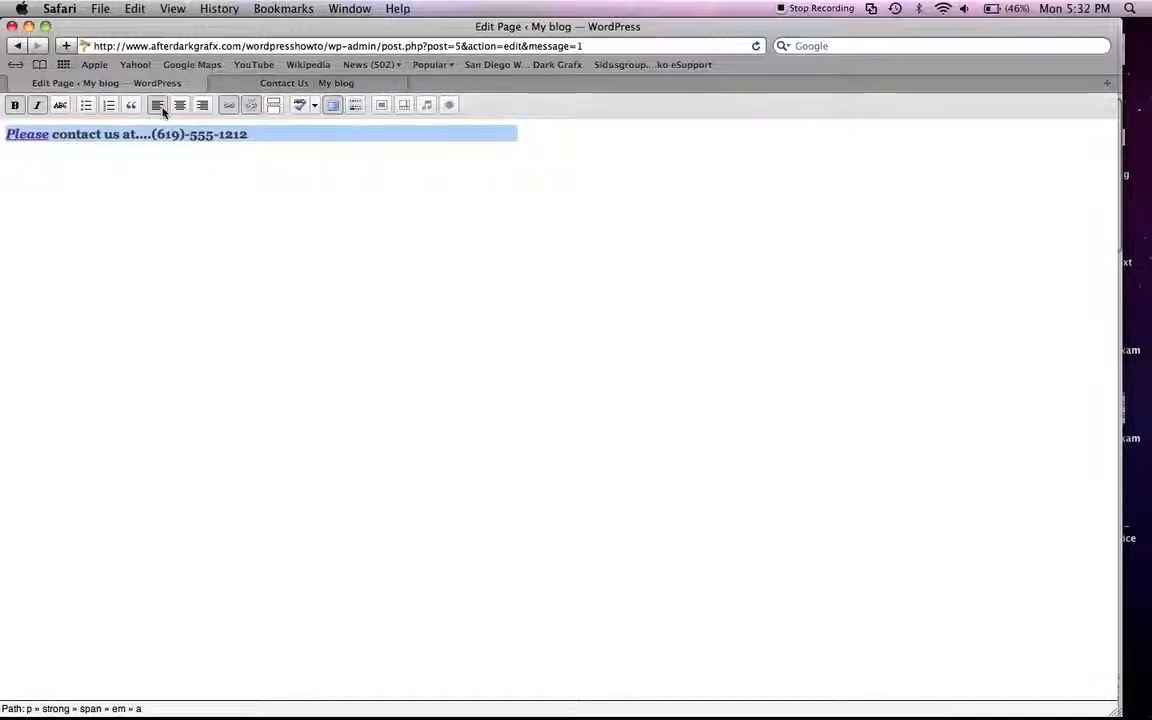
left_click(335, 106)
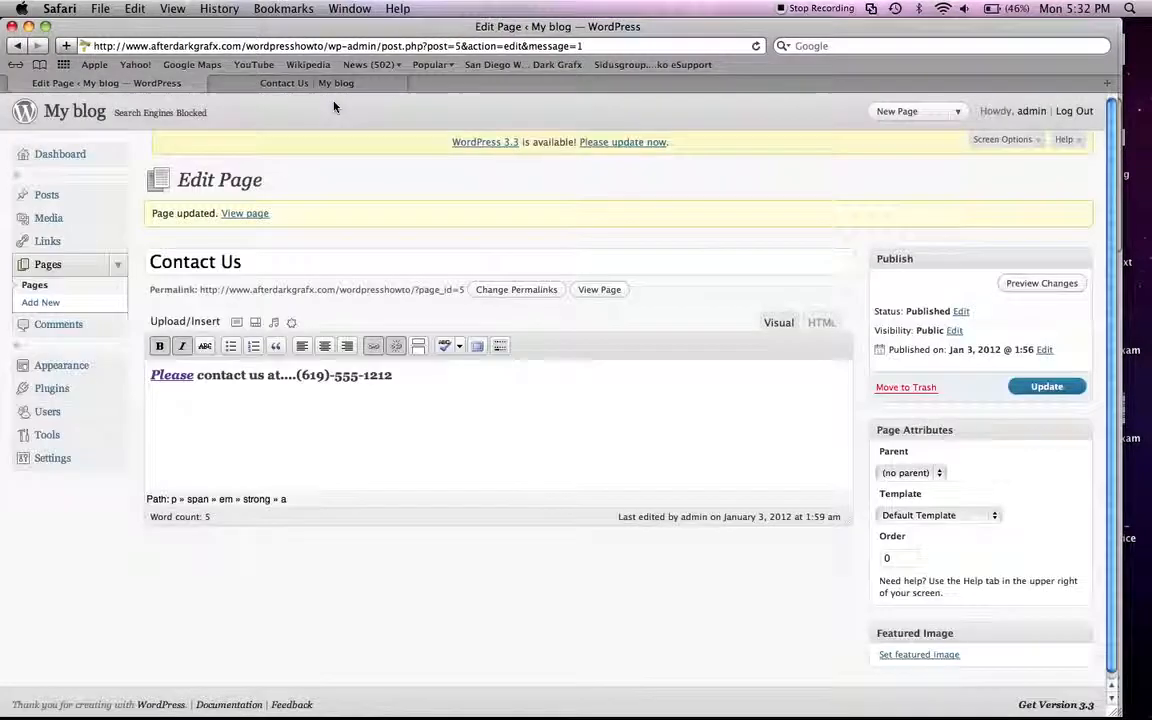
Step: Show the additional formatting tools and apply the Heading 1 format to the Contact Us text
left_click(499, 347)
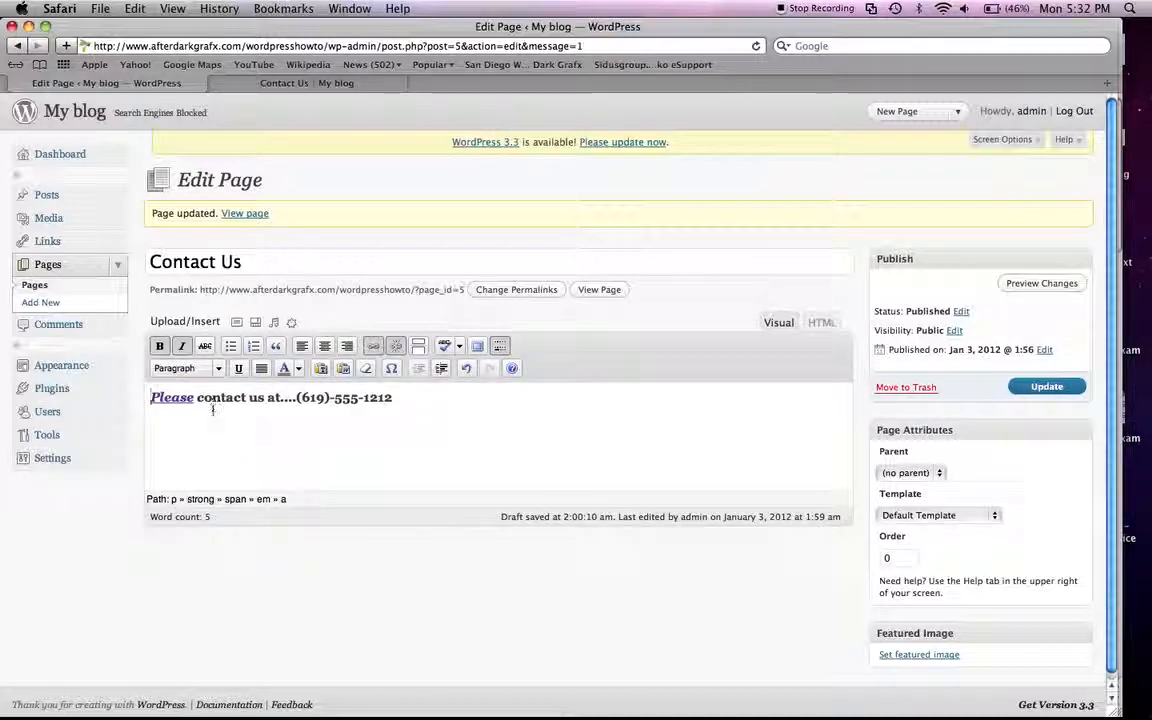
left_click_drag(151, 397, 246, 398)
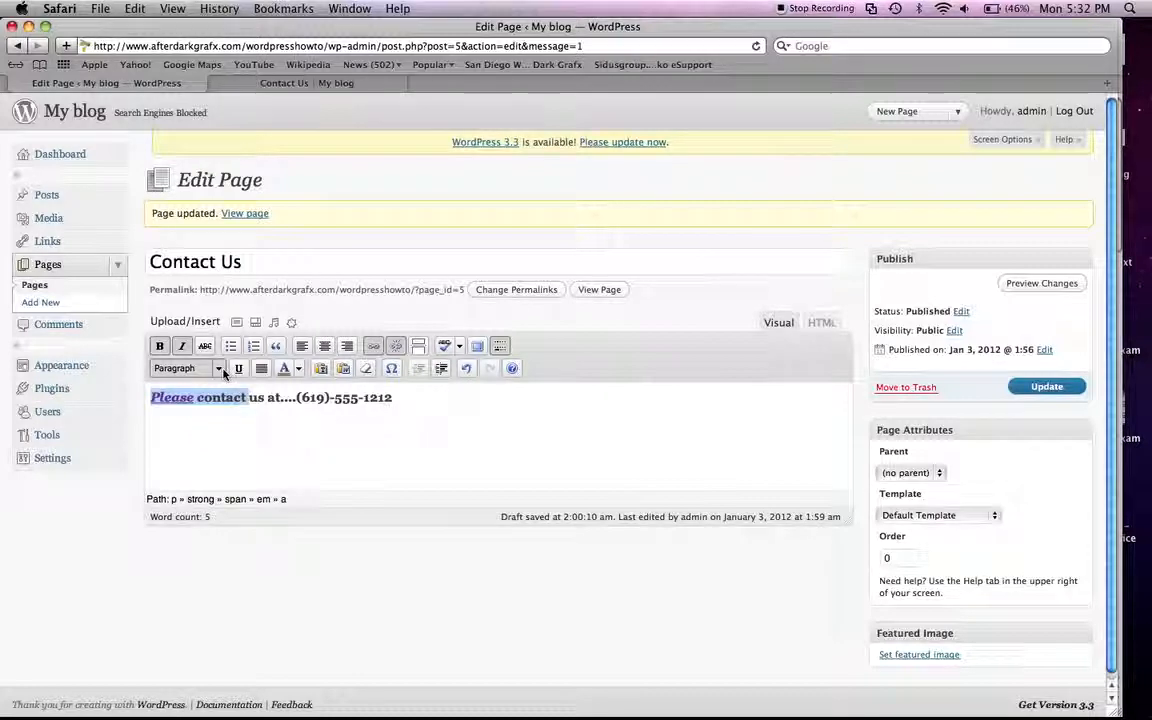
left_click(221, 369)
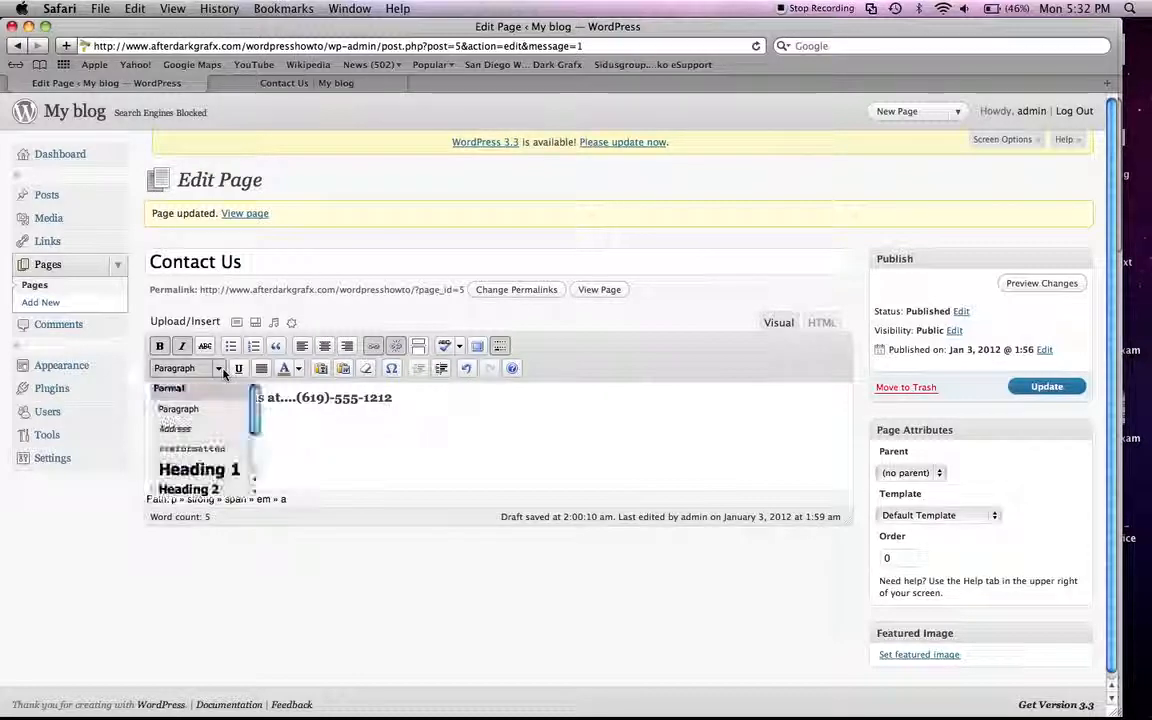
left_click(196, 470)
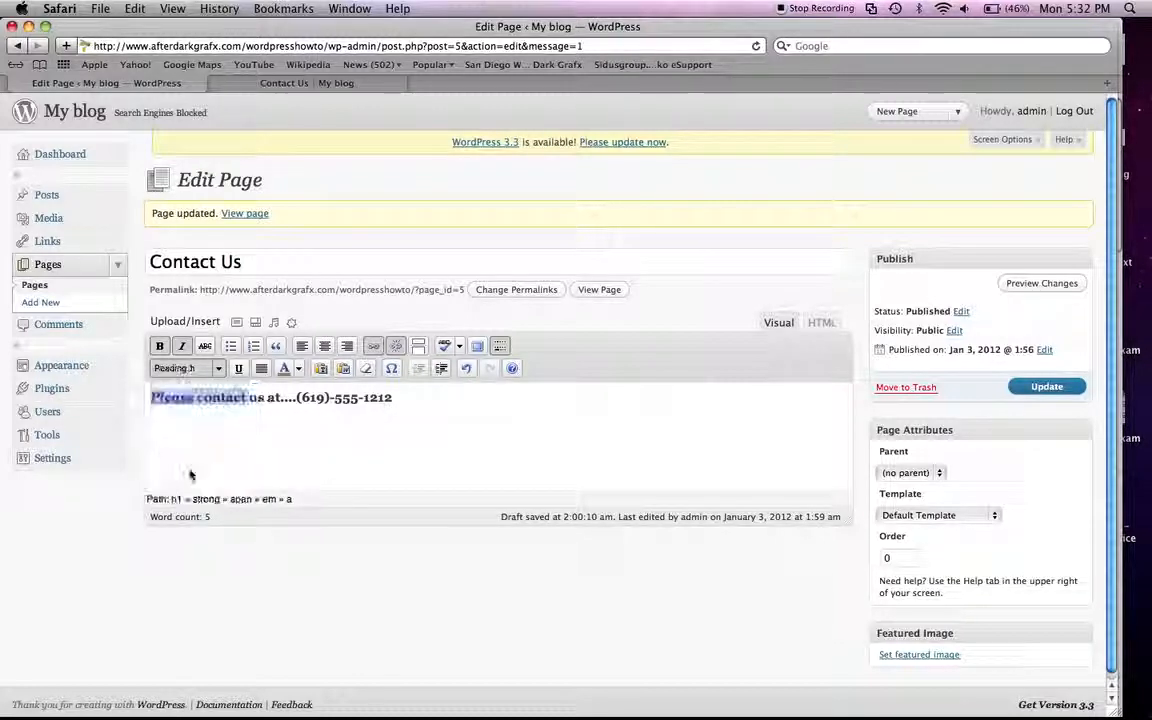
left_click(241, 410)
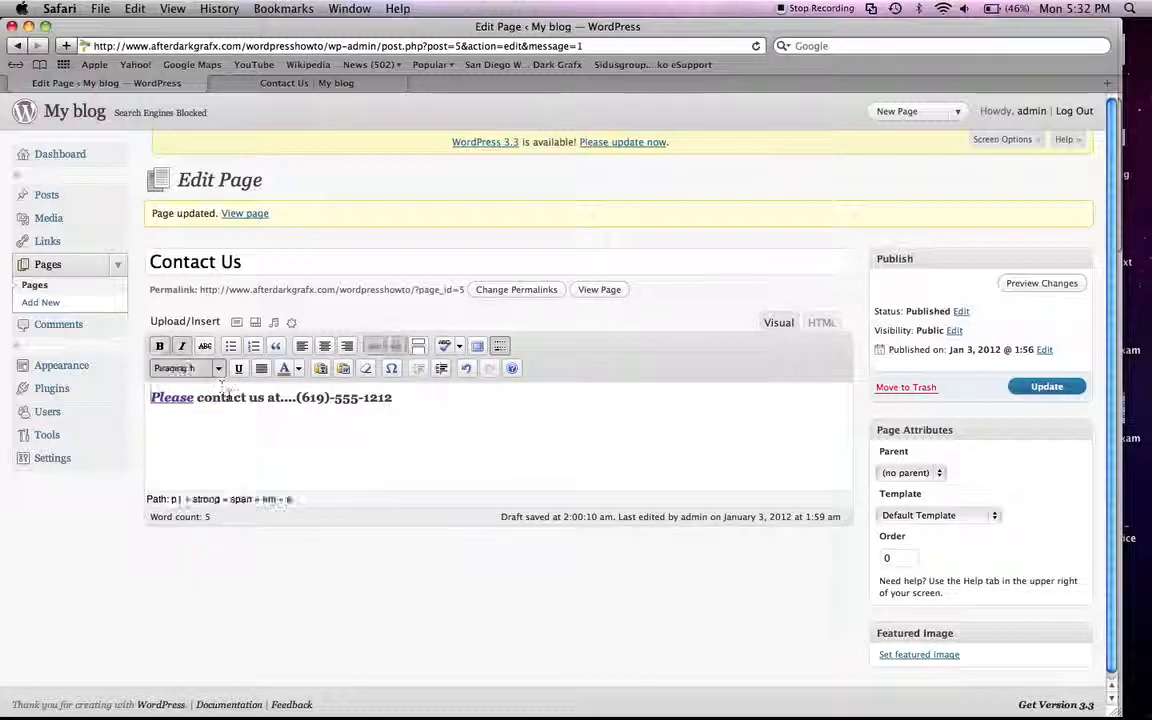
Step: Underline the letters "tac" in "contact" and color them orange, saving the page update
left_click(238, 397)
double_click(236, 397)
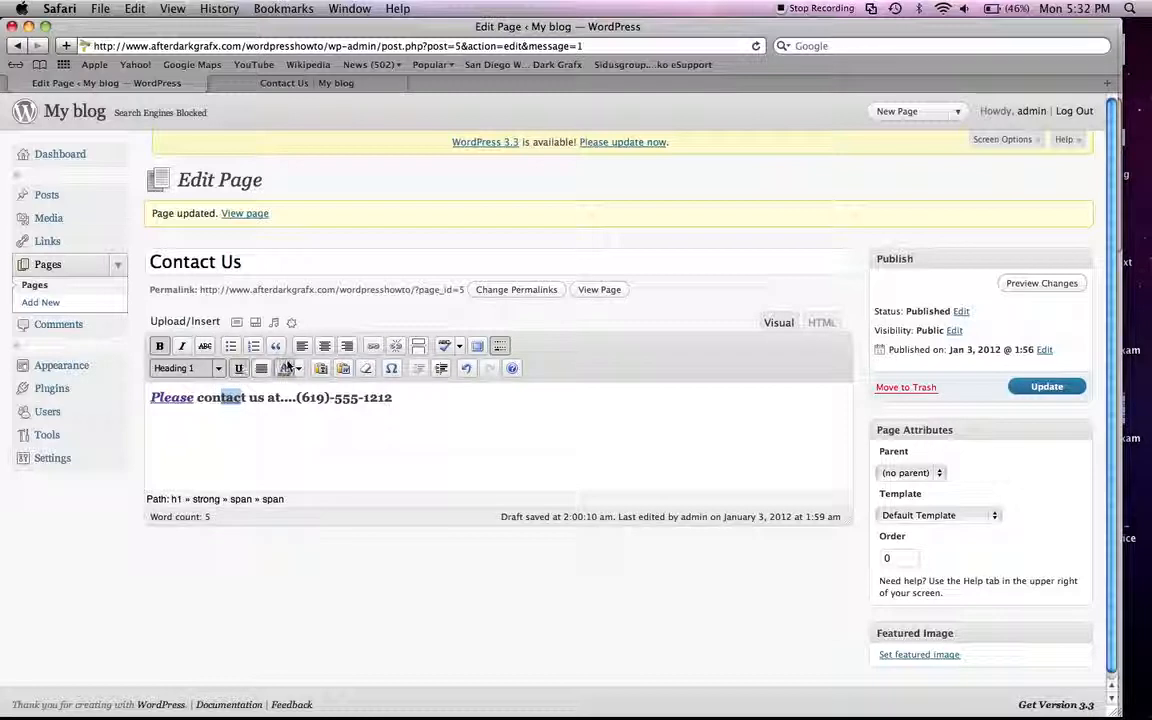
left_click(296, 368)
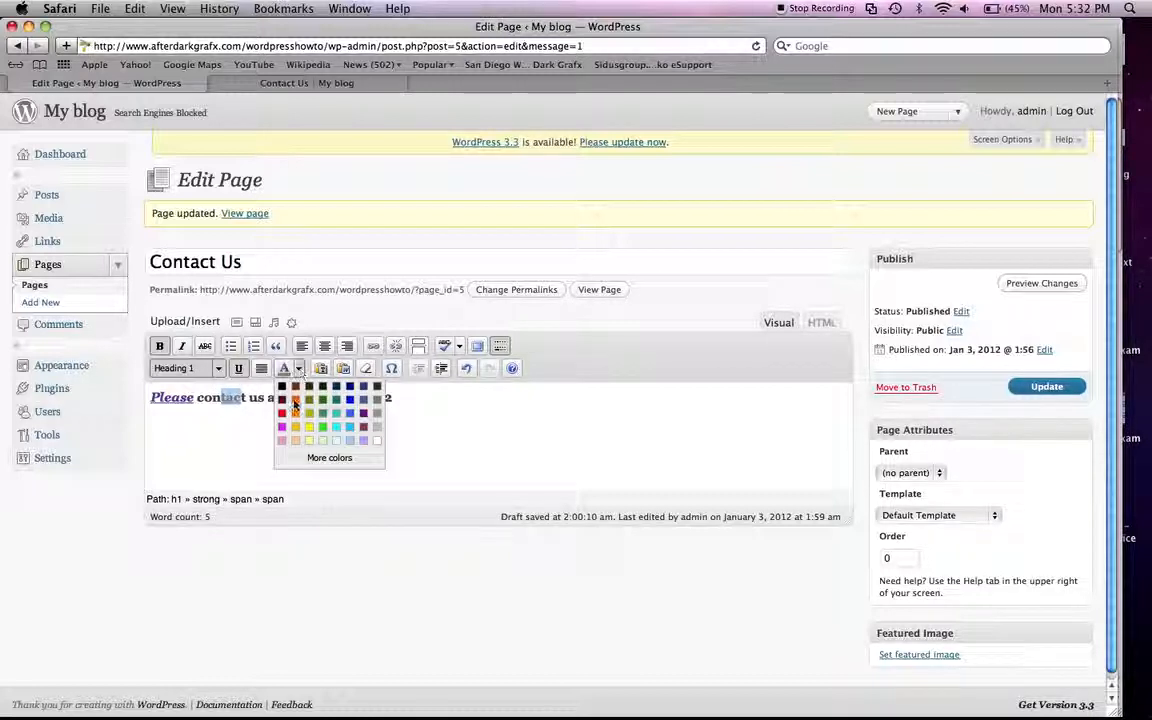
left_click(295, 403)
left_click(296, 400)
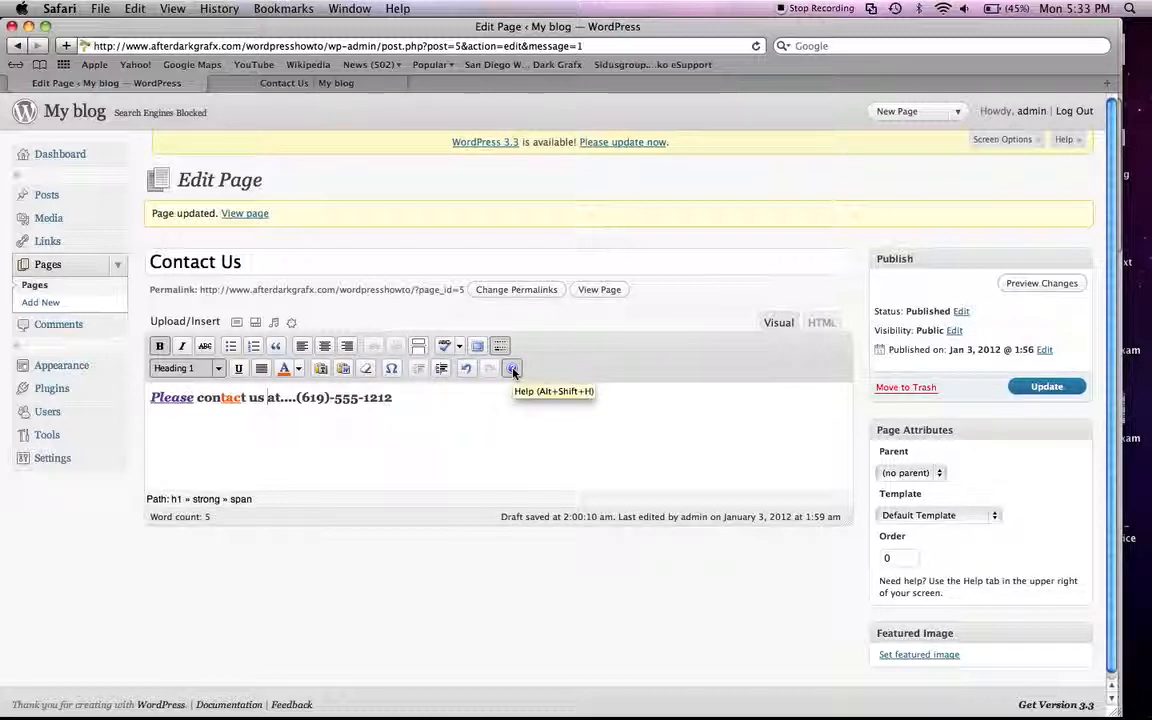
left_click(1057, 388)
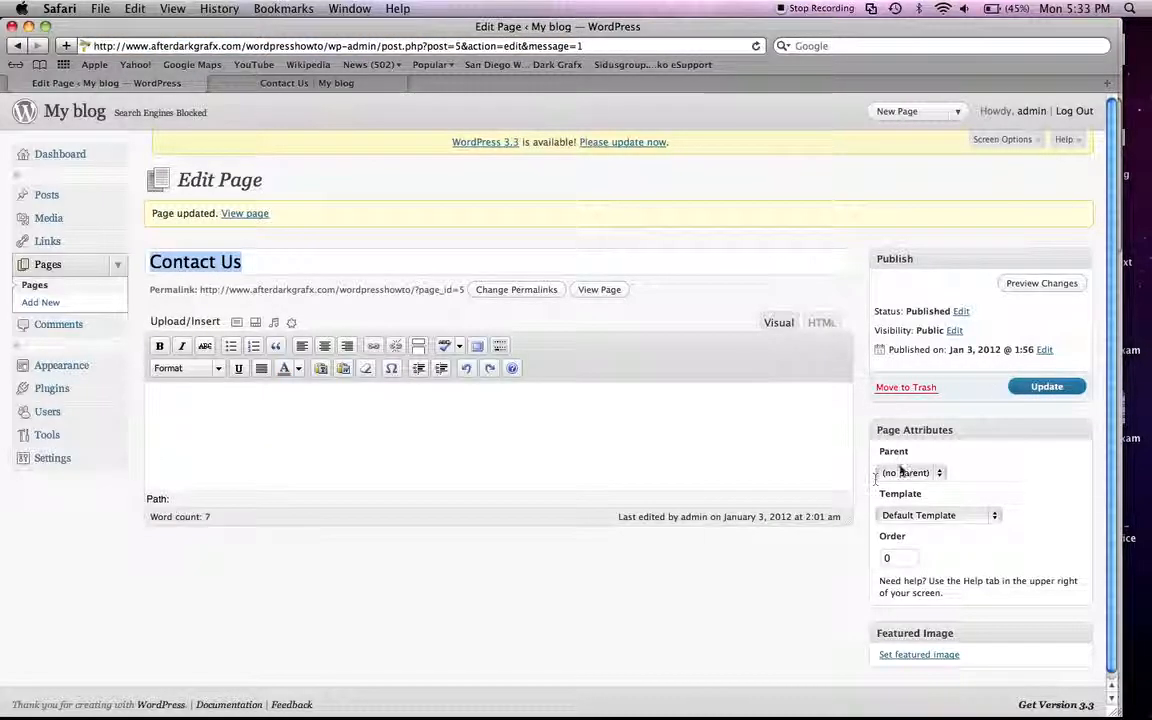
Step: Set About as the parent of the Contact Us page and update the page
left_click(935, 472)
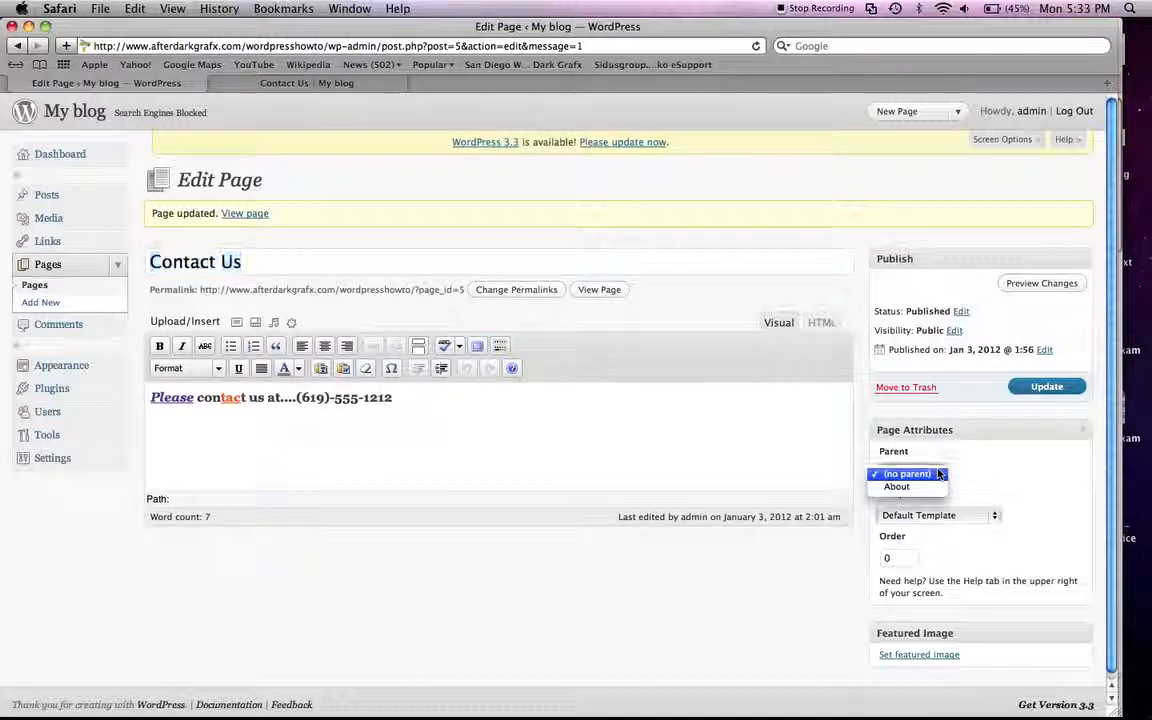
left_click(983, 470)
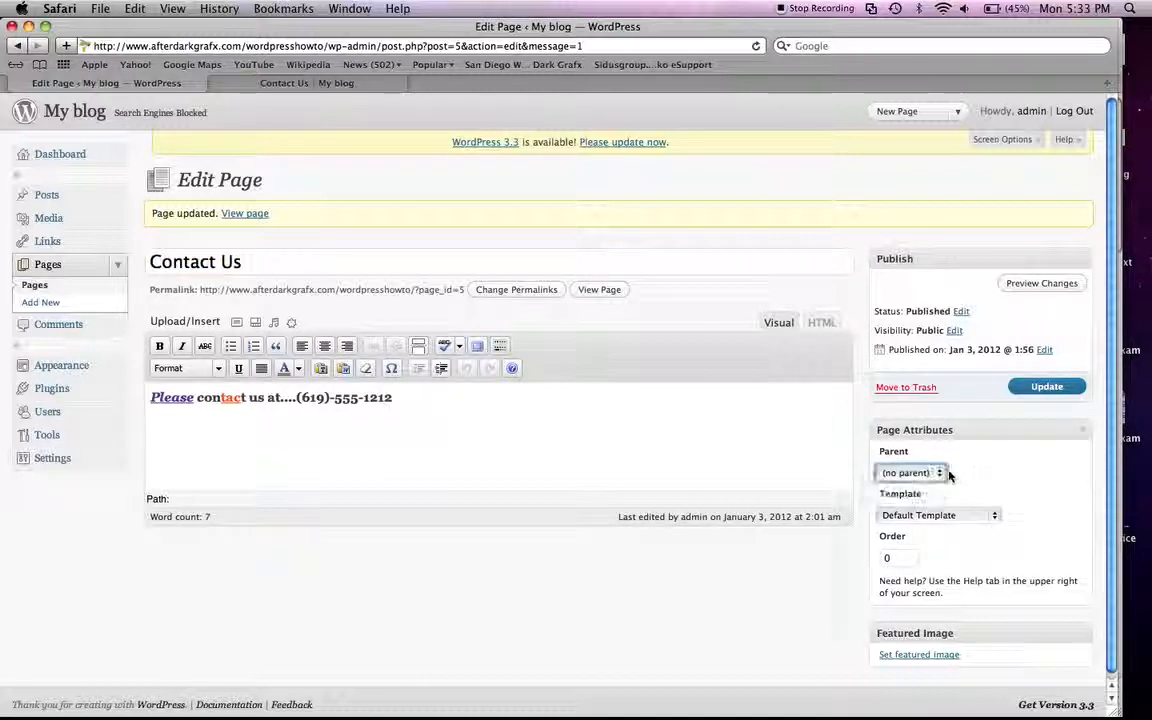
left_click(943, 474)
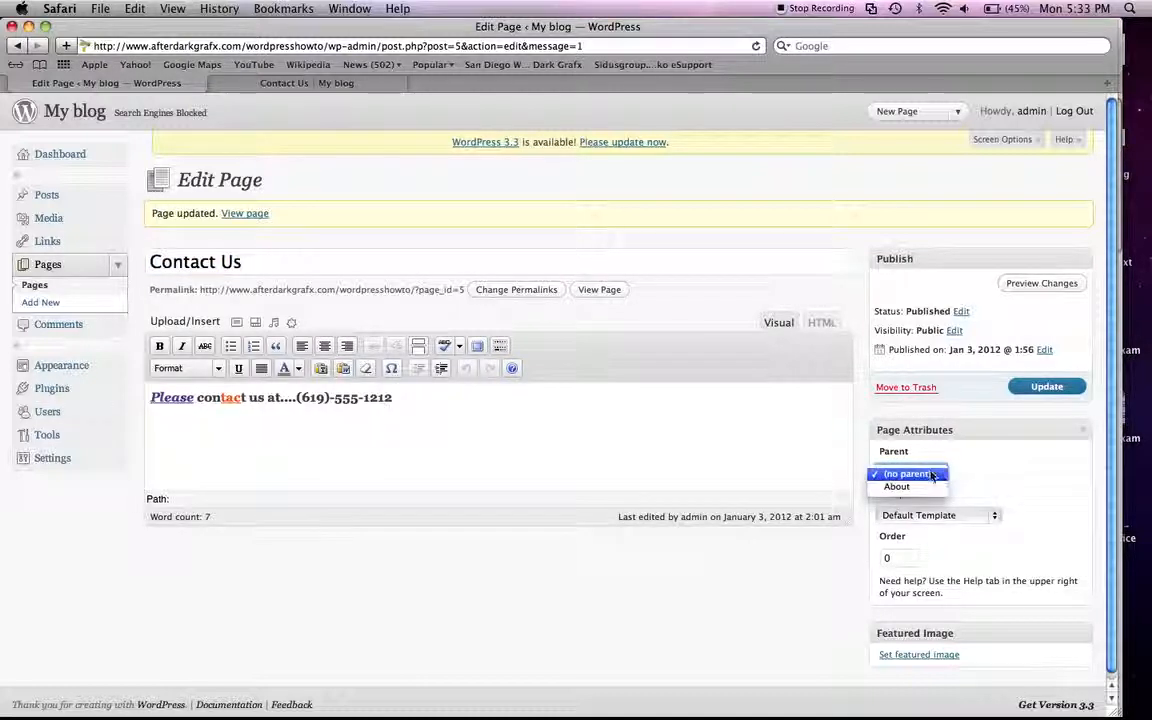
left_click(912, 487)
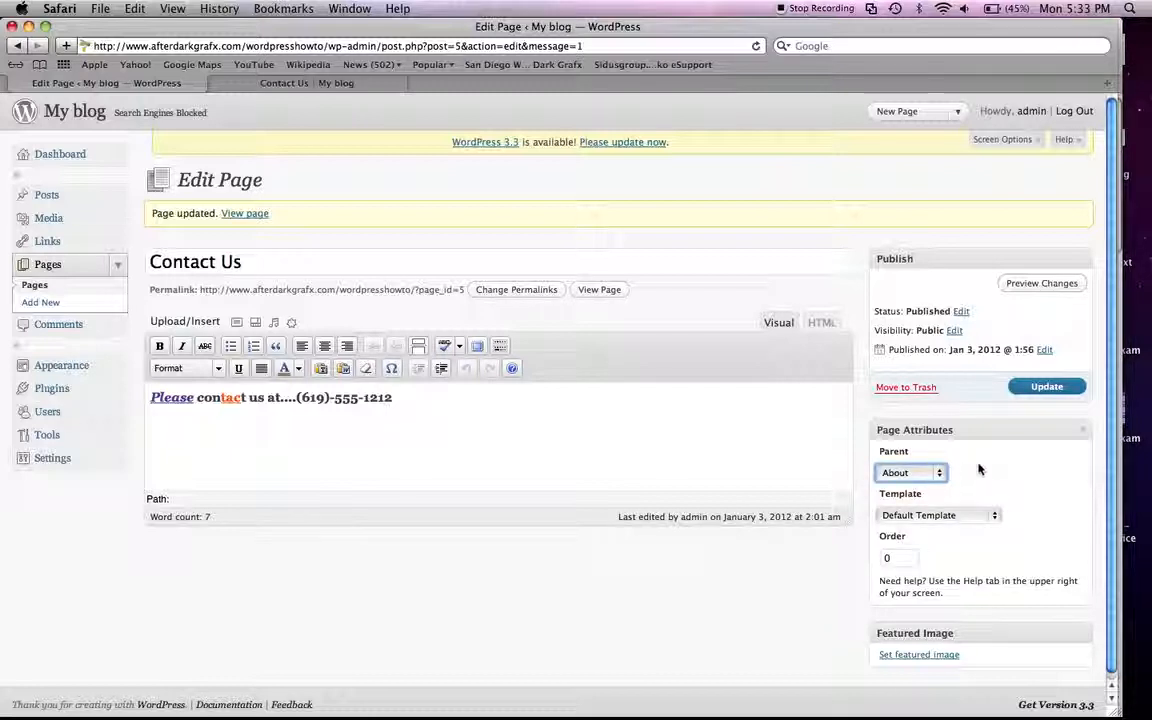
left_click(1047, 387)
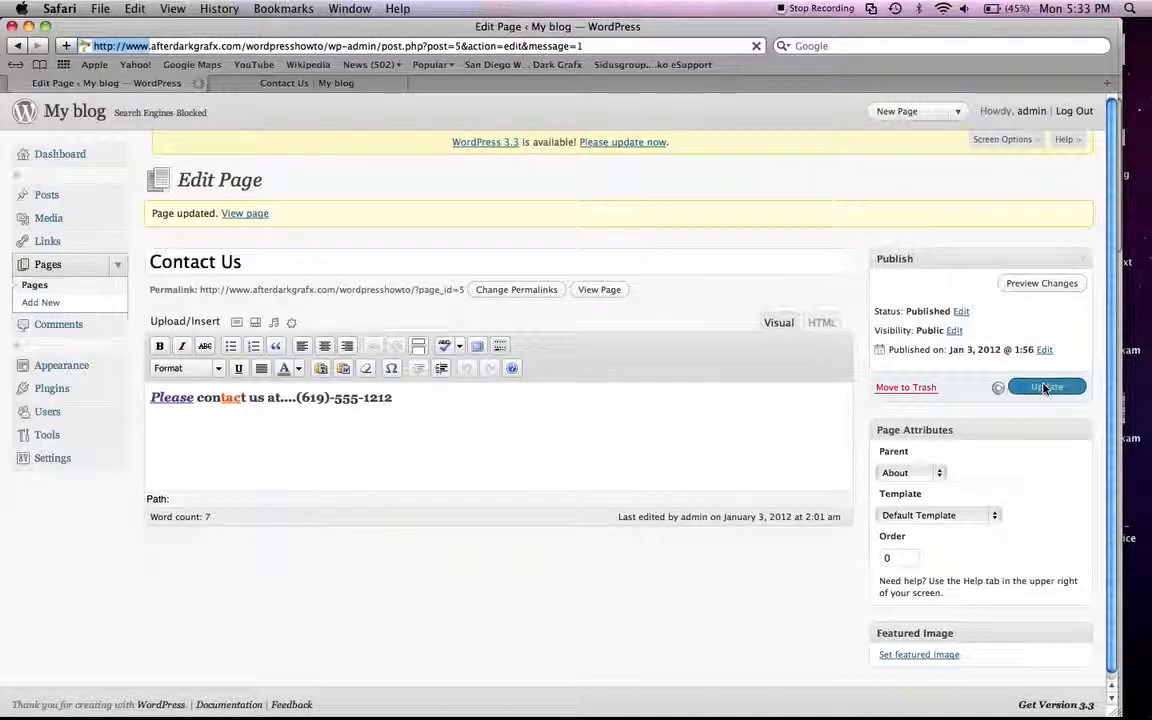
Step: Open the About page on the public site, check its submenu for Contact Us, and return to the page editor
left_click(268, 82)
left_click(242, 377)
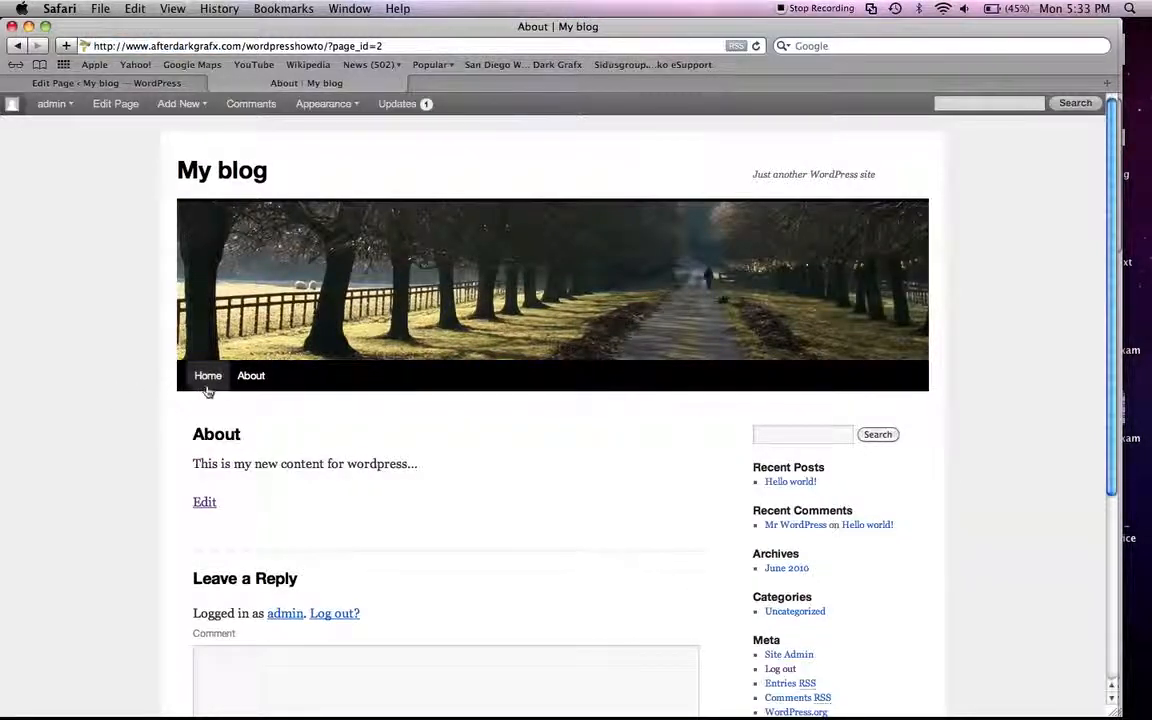
mouse_move(249, 383)
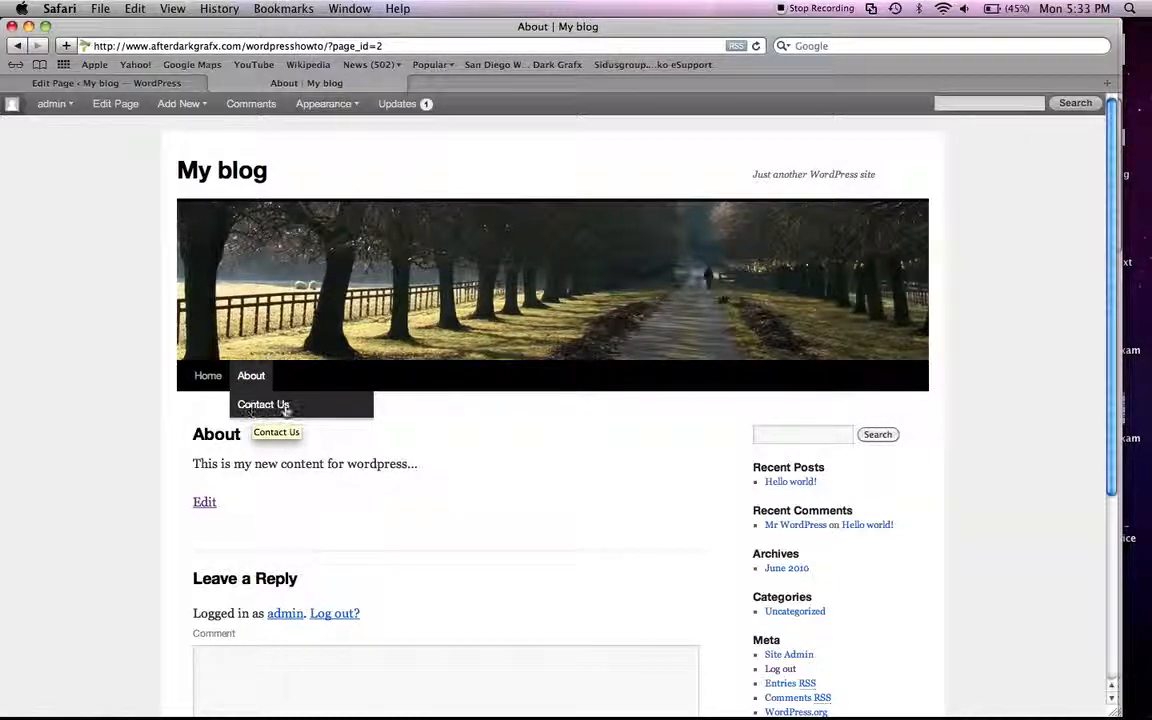
left_click(100, 84)
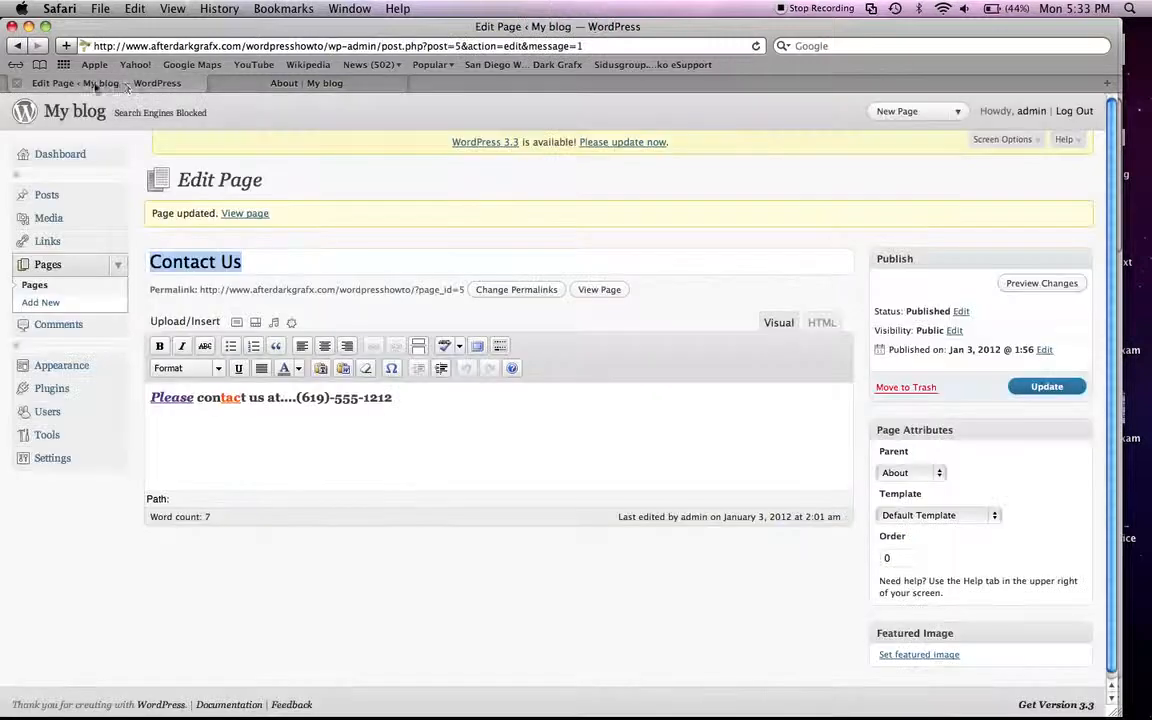
Step: Set the Contact Us page's template to "One column, no sidebar" and update the page
left_click(994, 515)
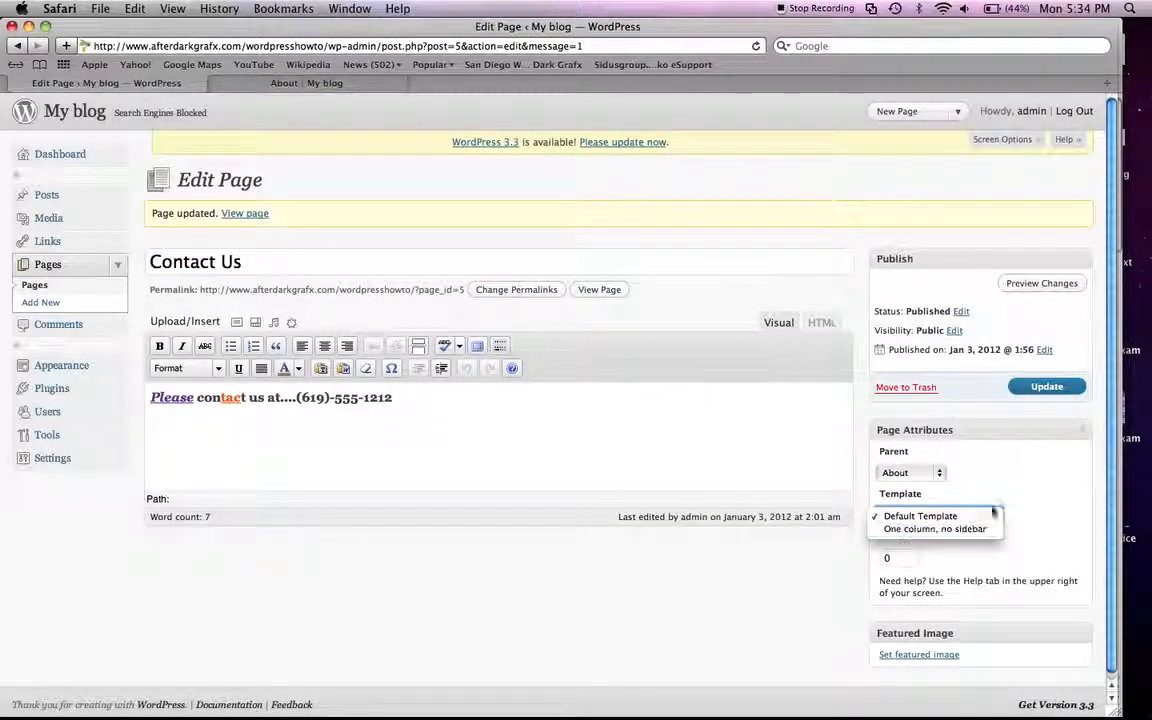
left_click(988, 530)
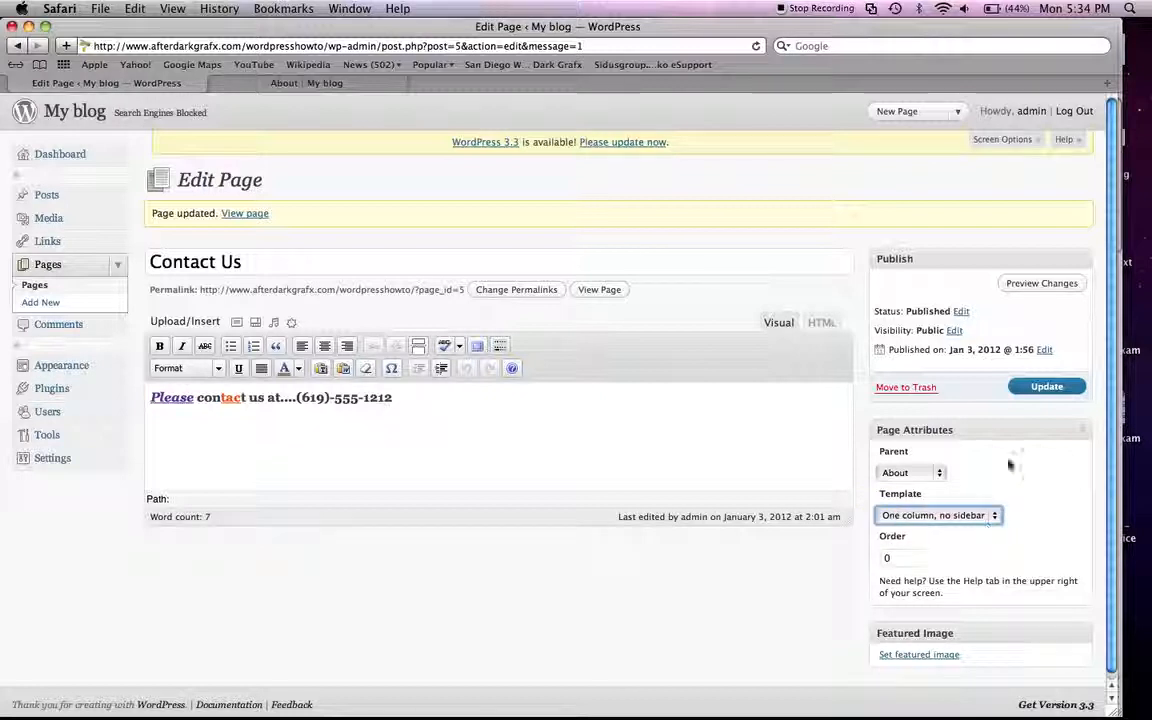
left_click(1046, 388)
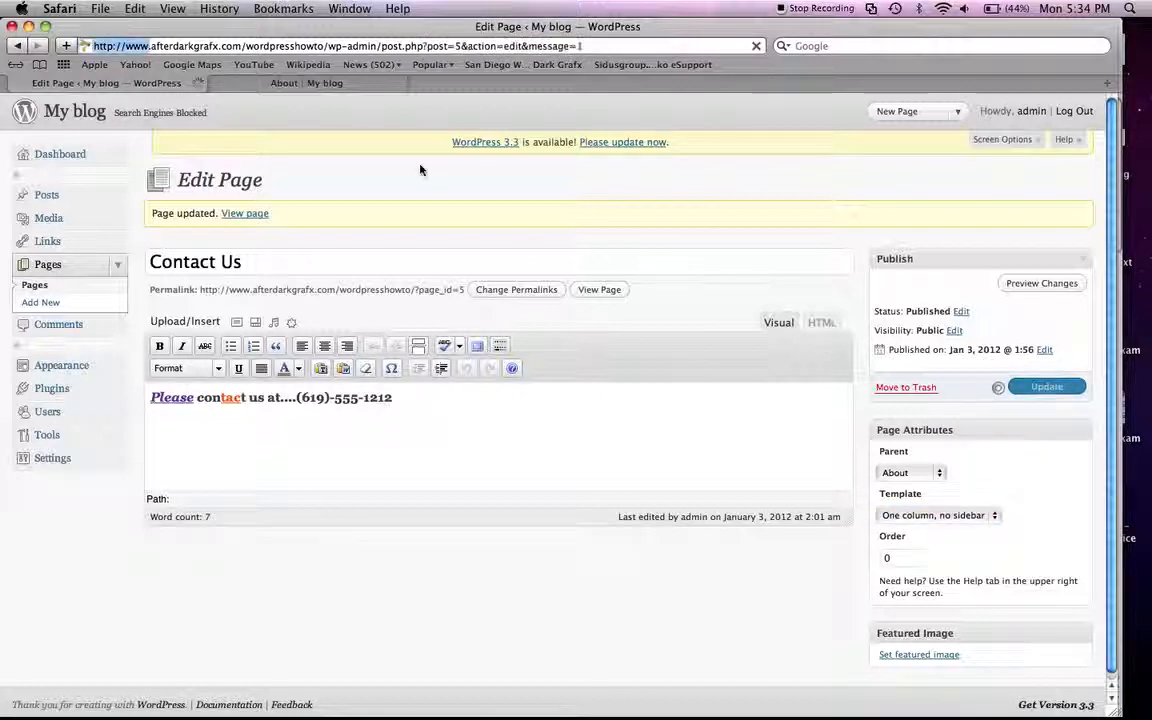
Step: Reload the public site, open Contact Us from the About submenu to check its layout, and return to the page editor
left_click(290, 84)
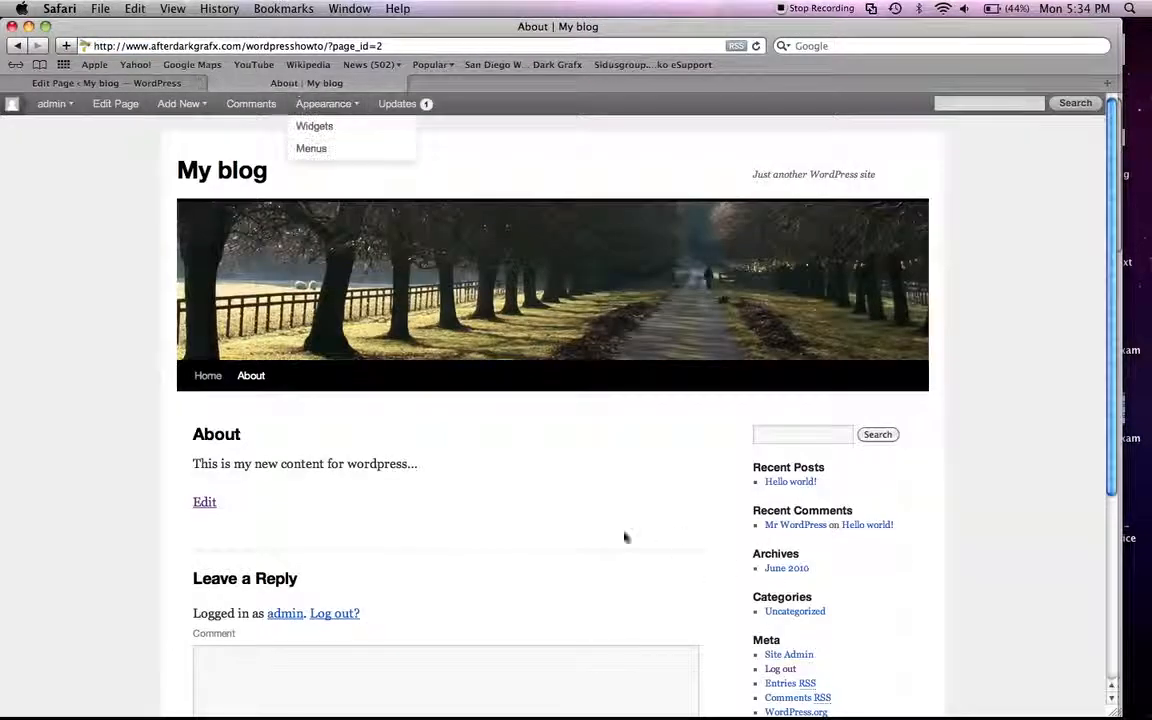
key("super+r")
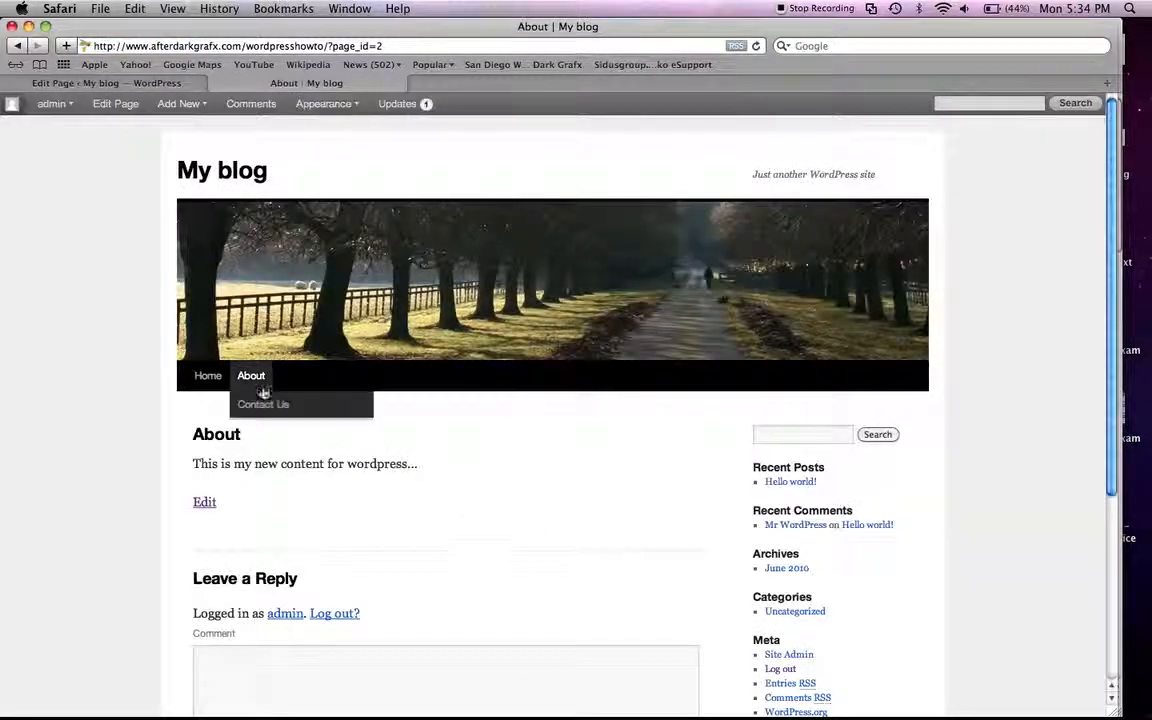
left_click(270, 406)
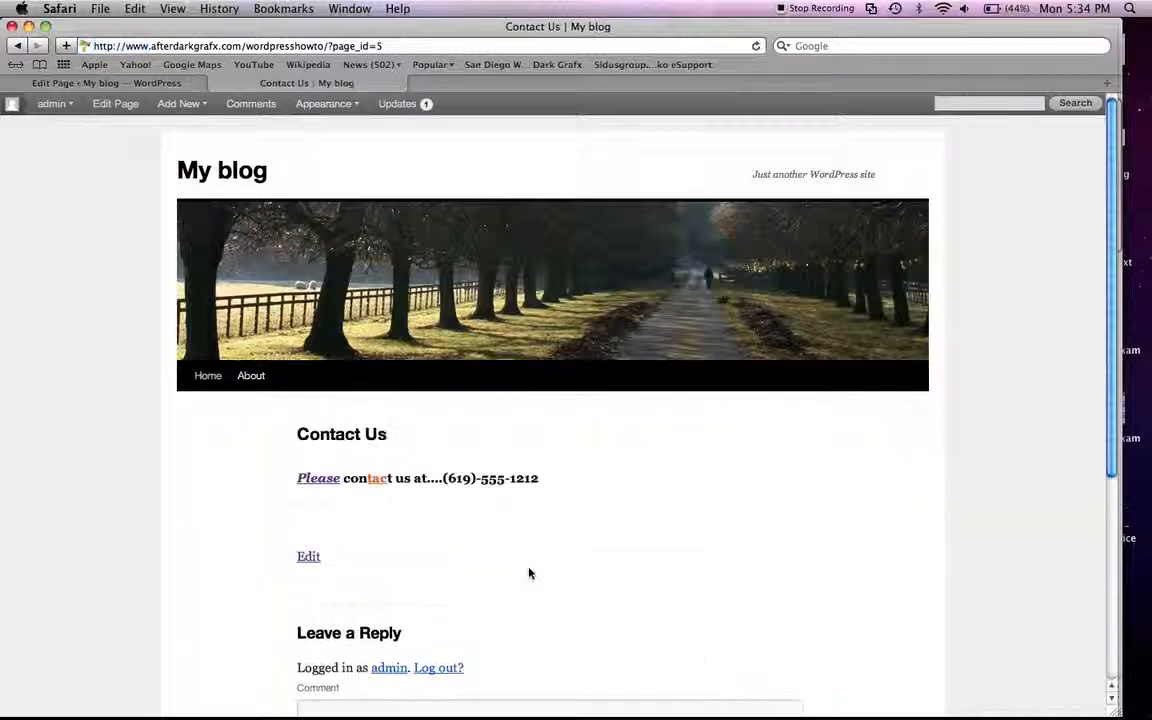
scroll(754, 590, "down", 5)
scroll(748, 571, "up", 5)
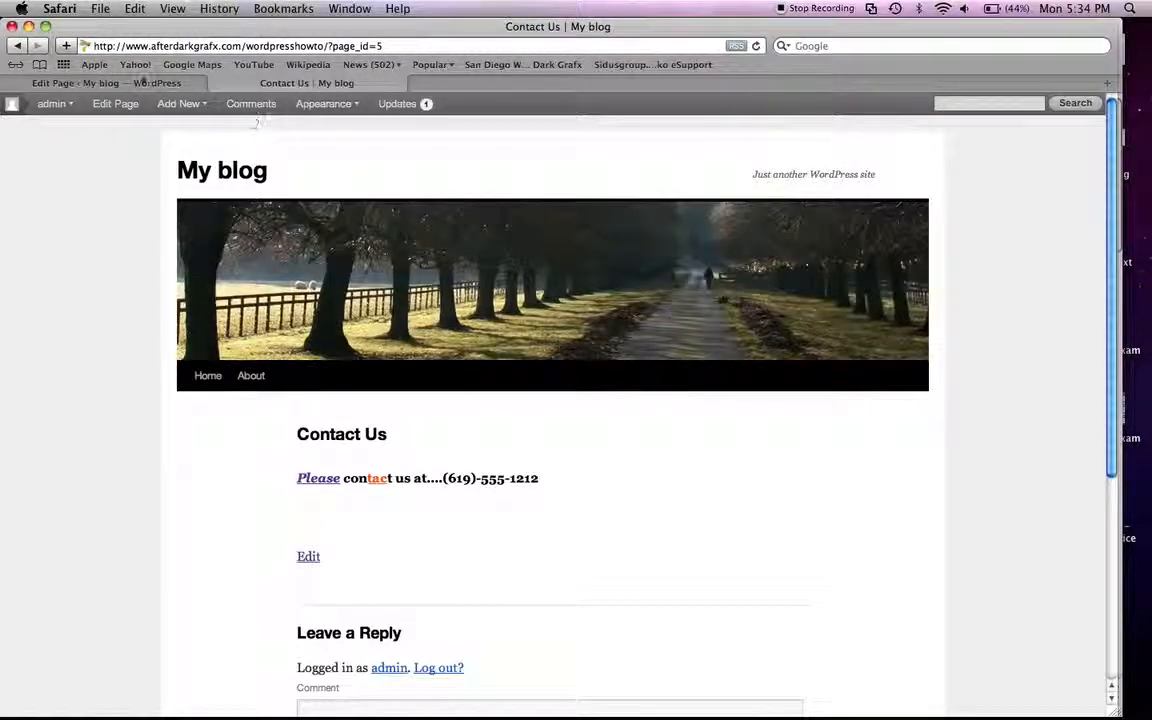
left_click(116, 80)
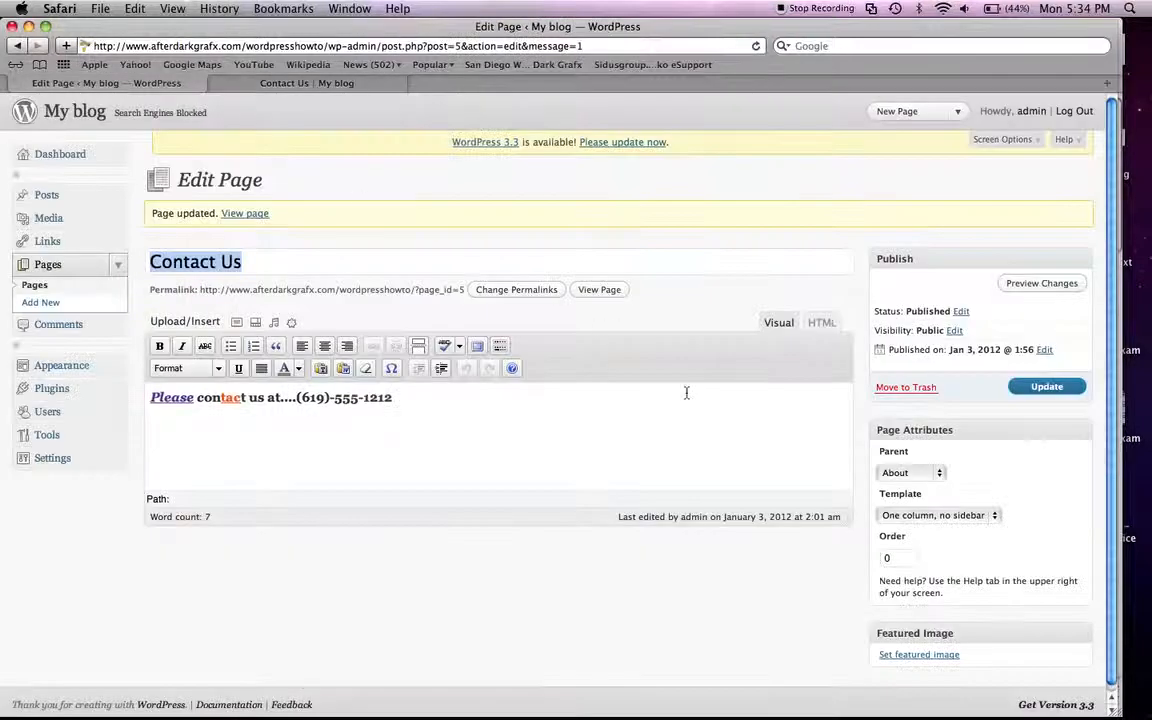
Step: Set the Contact Us page's template to Default Template and its parent to (no parent), and update the page
left_click(914, 516)
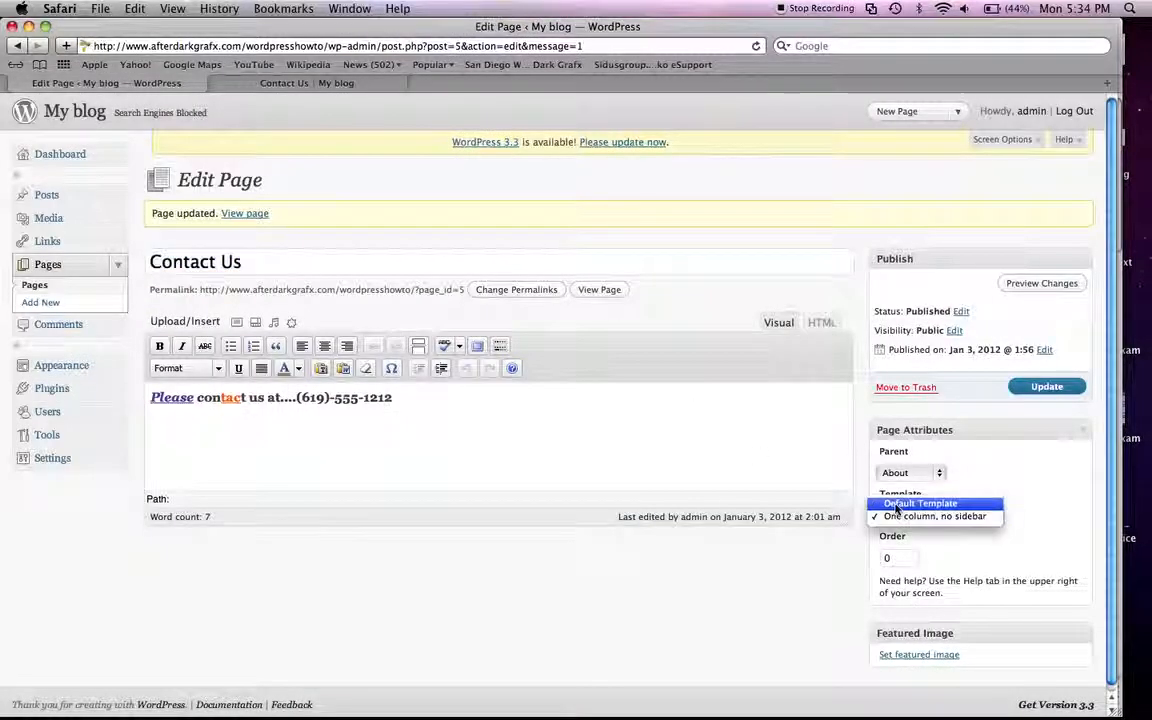
left_click(897, 507)
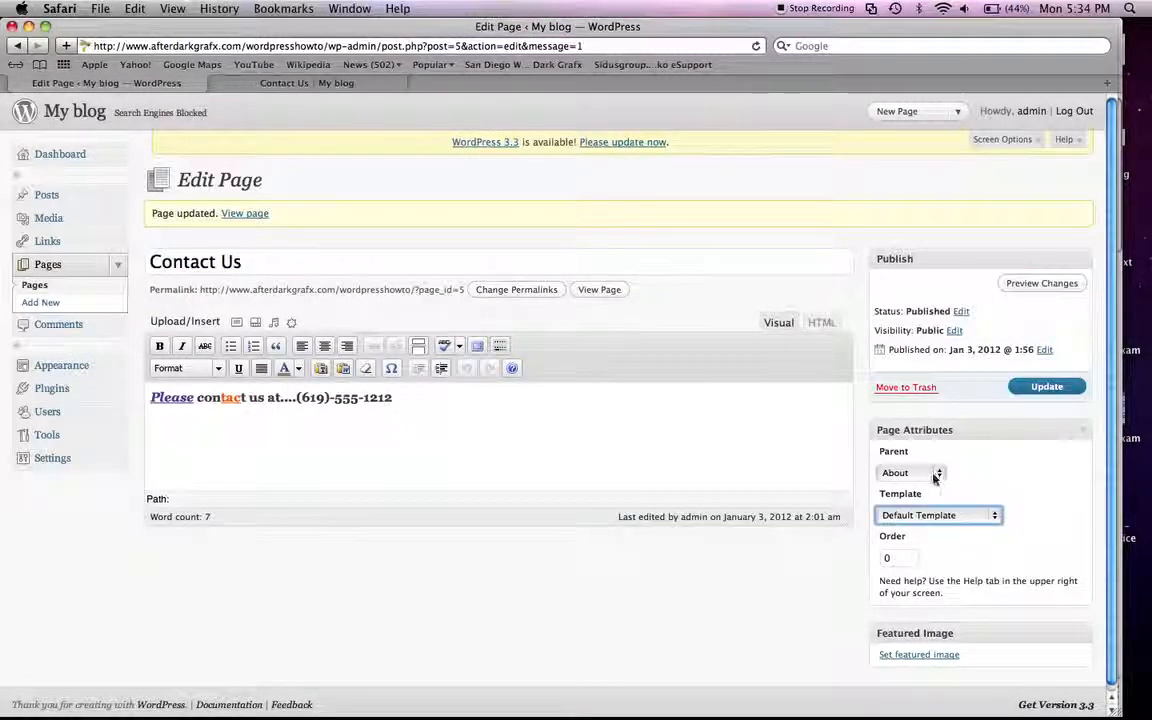
left_click(935, 476)
left_click(902, 456)
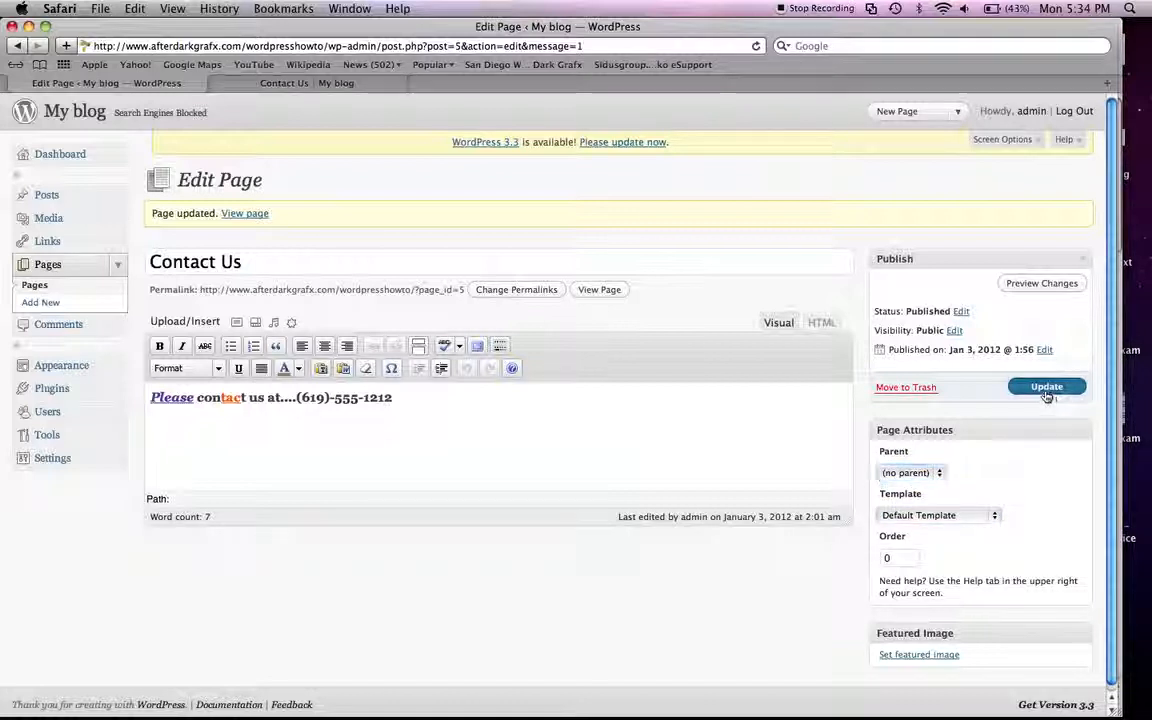
left_click(1046, 388)
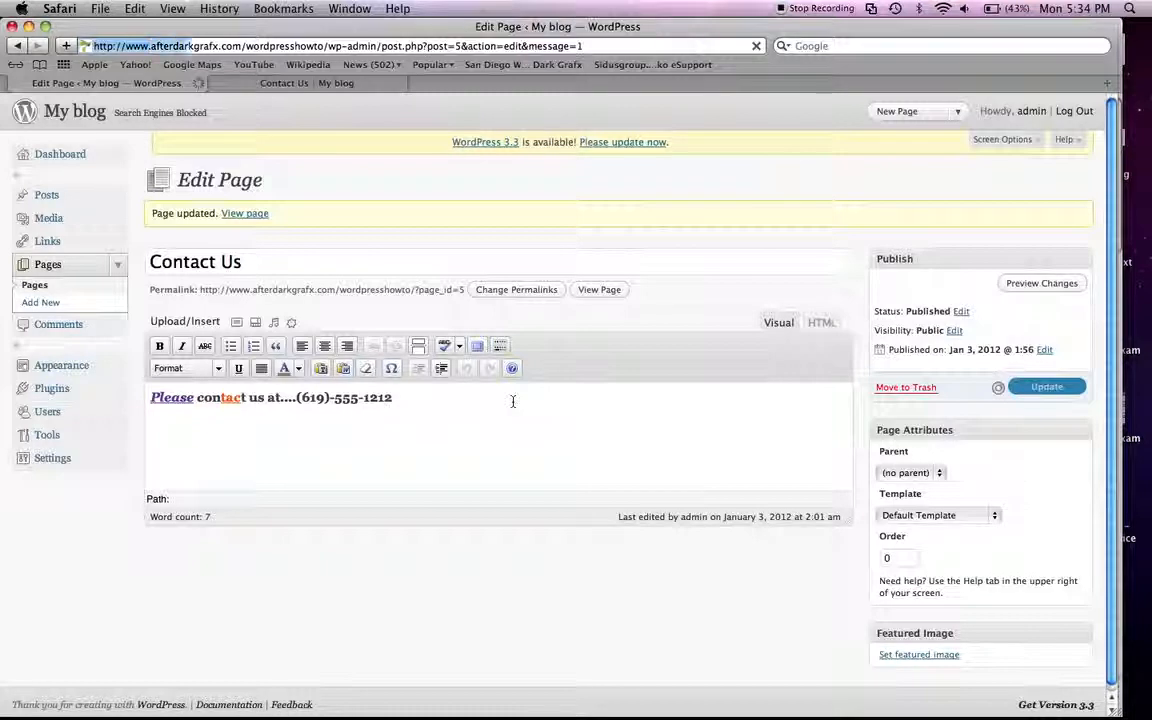
Step: Return to the list of all pages and log out of the blog's administration area
left_click(35, 286)
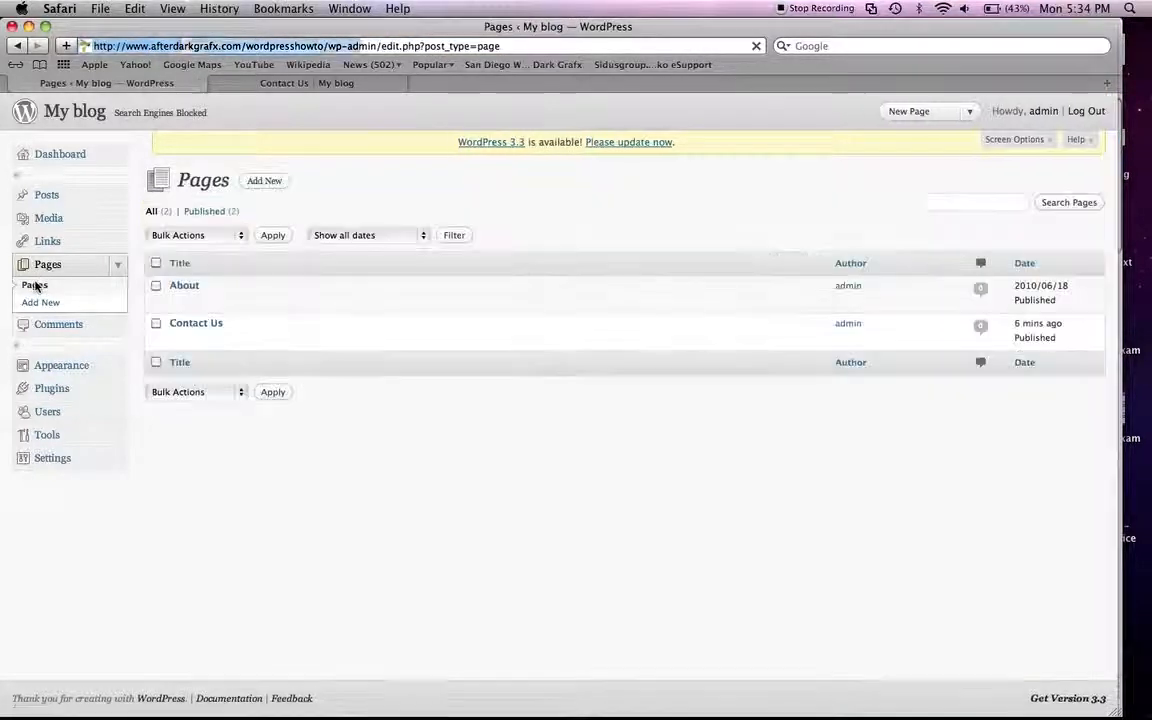
mouse_move(174, 343)
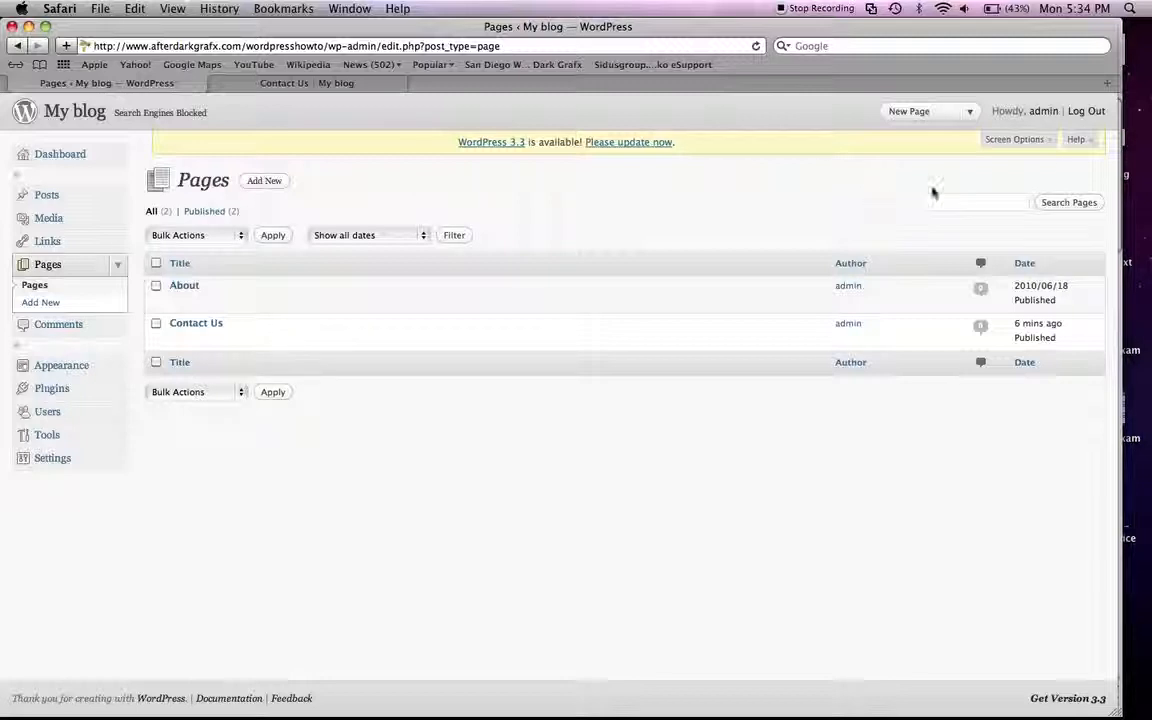
left_click(1089, 114)
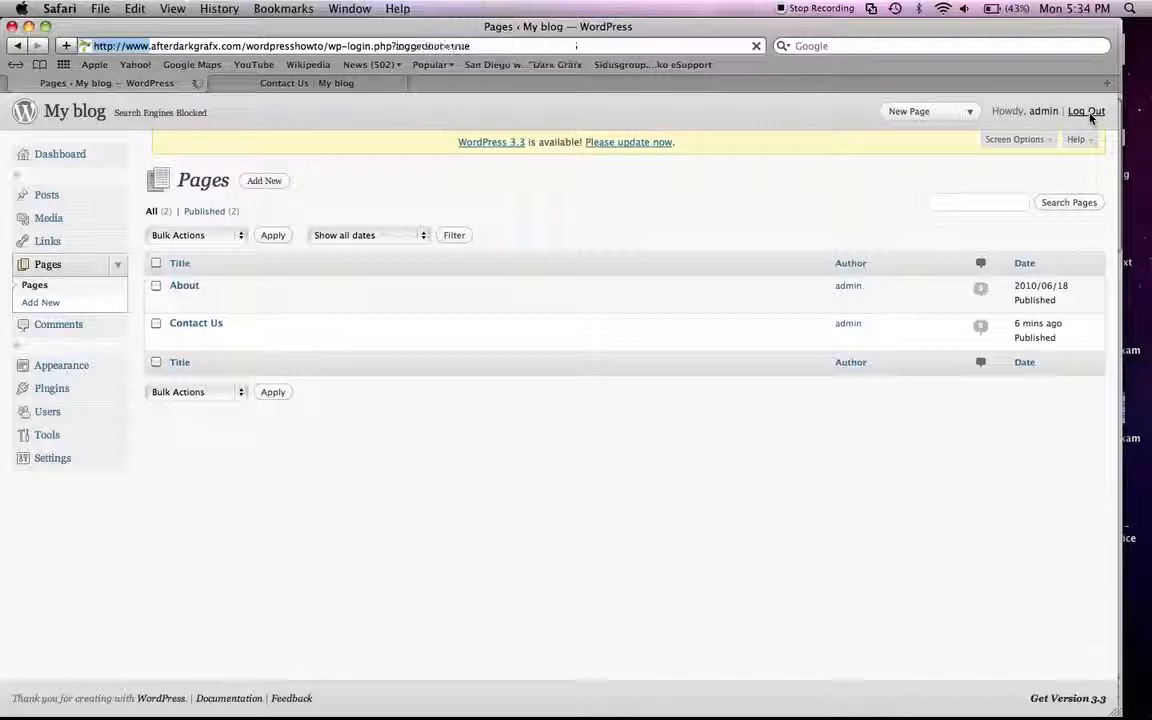